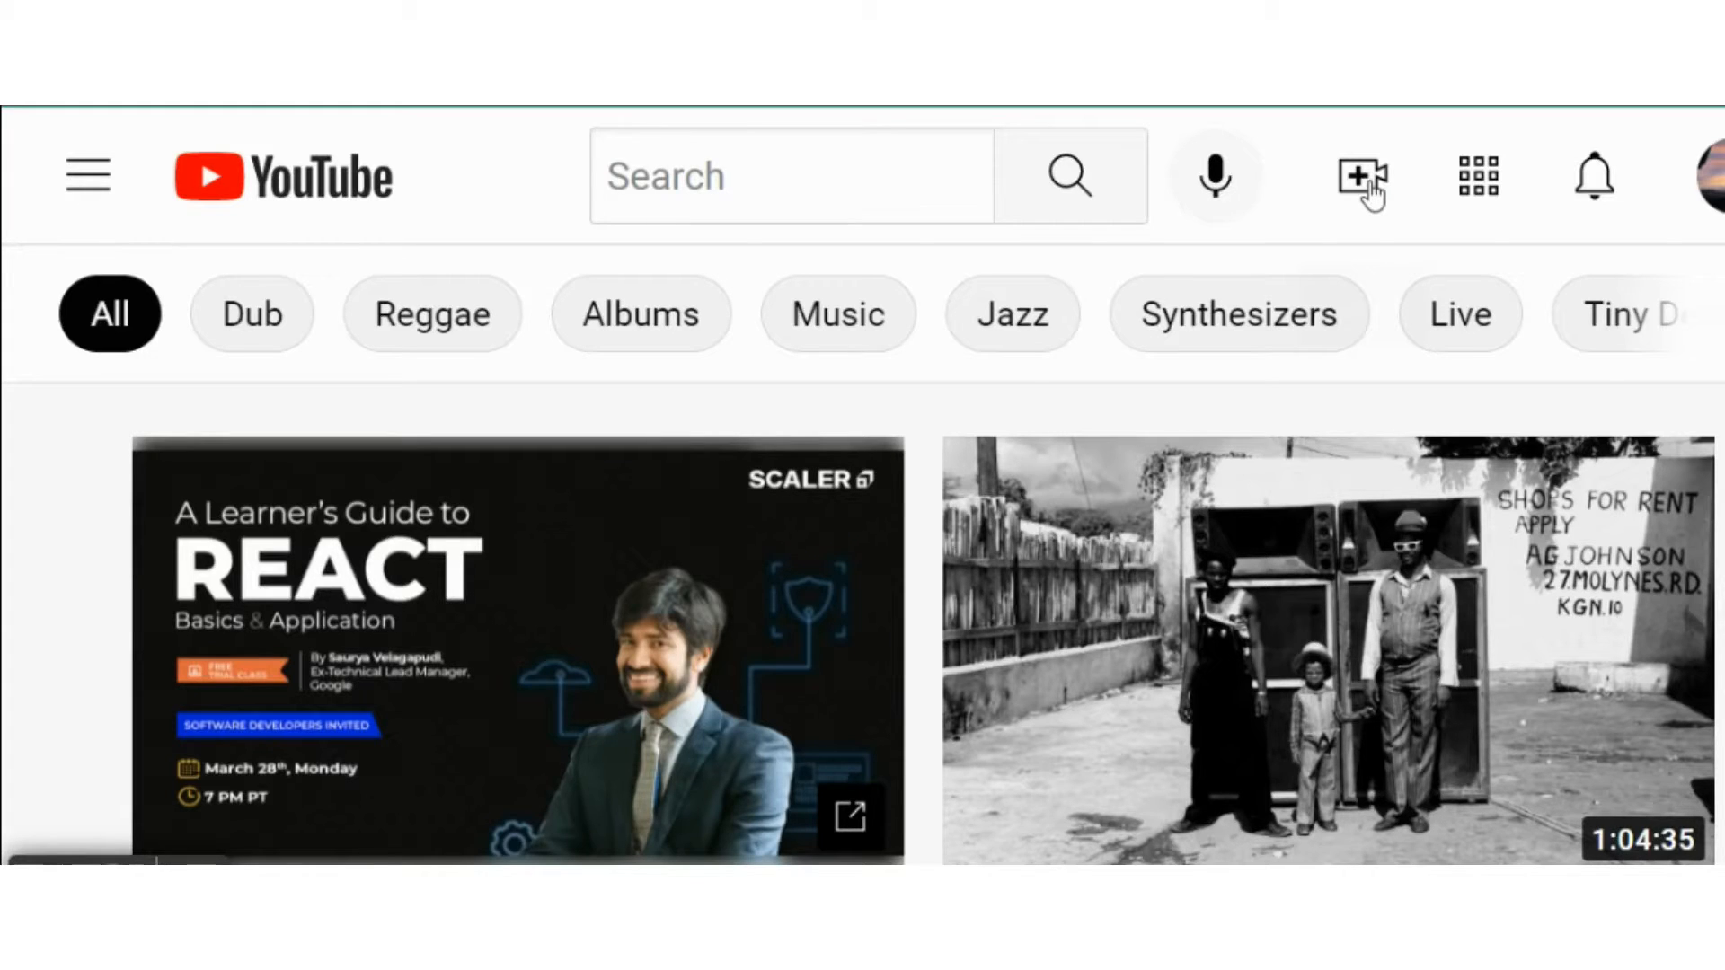
Step: Enter YouTube Studio through the video upload option and dismiss the upload dialog without selecting a file
{"action": "left_click", "coordinate": [1366, 180]}
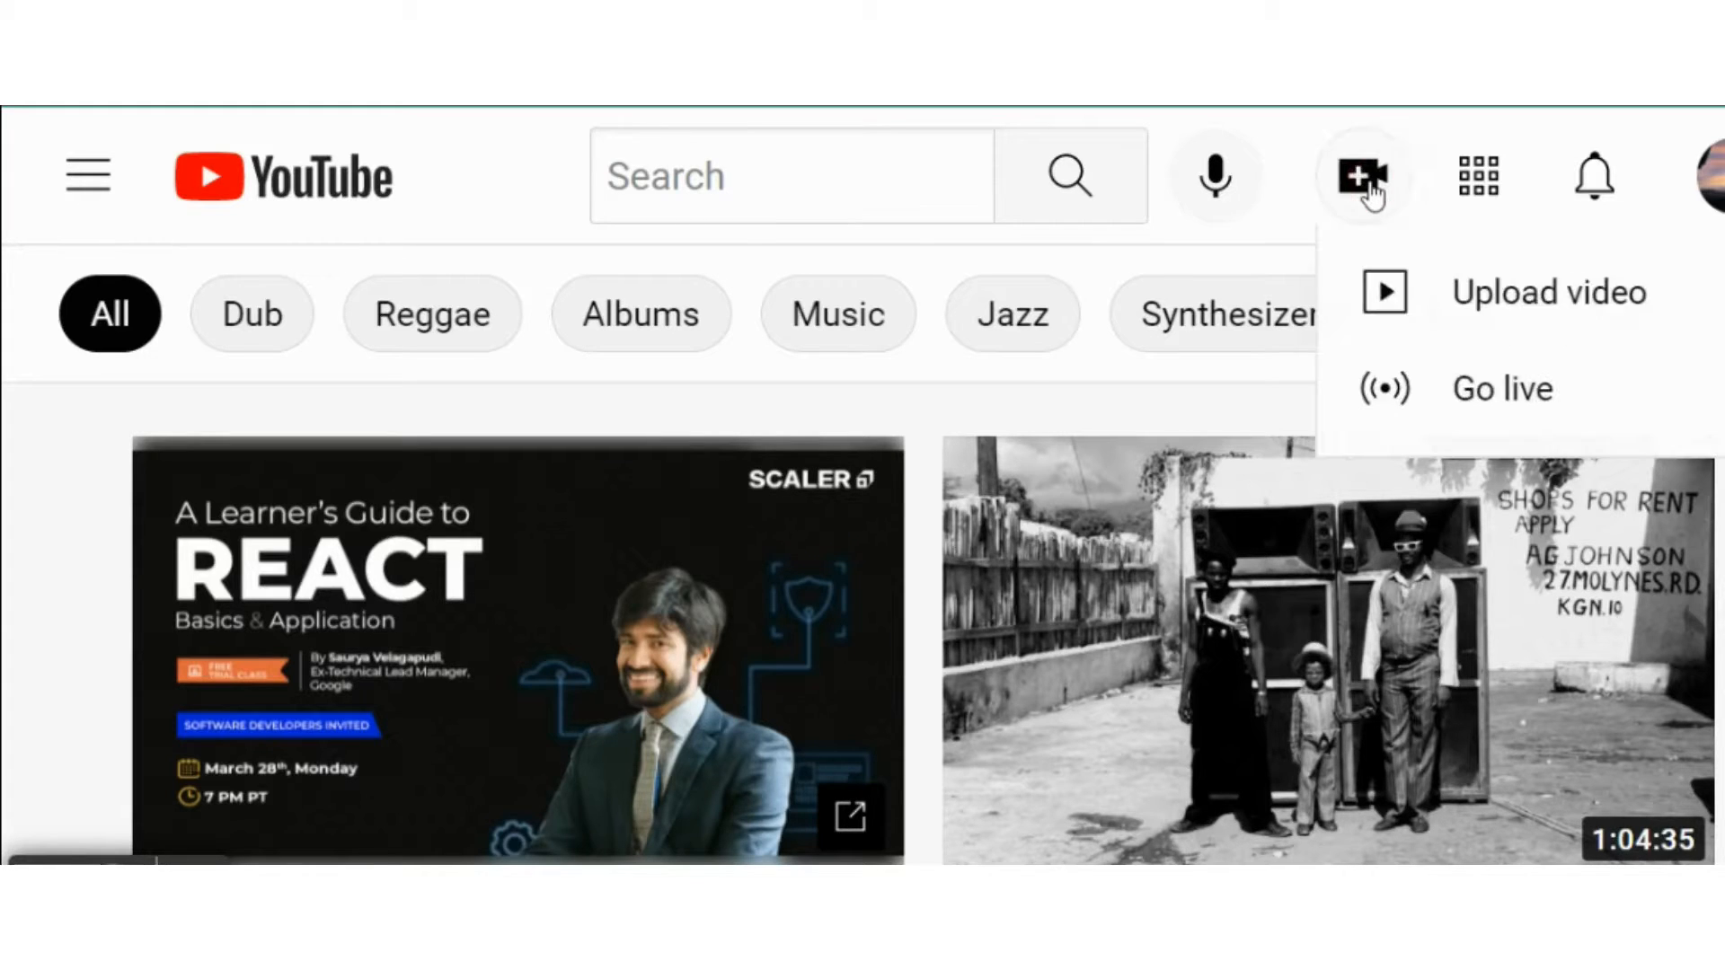
{"action": "left_click", "coordinate": [1480, 304]}
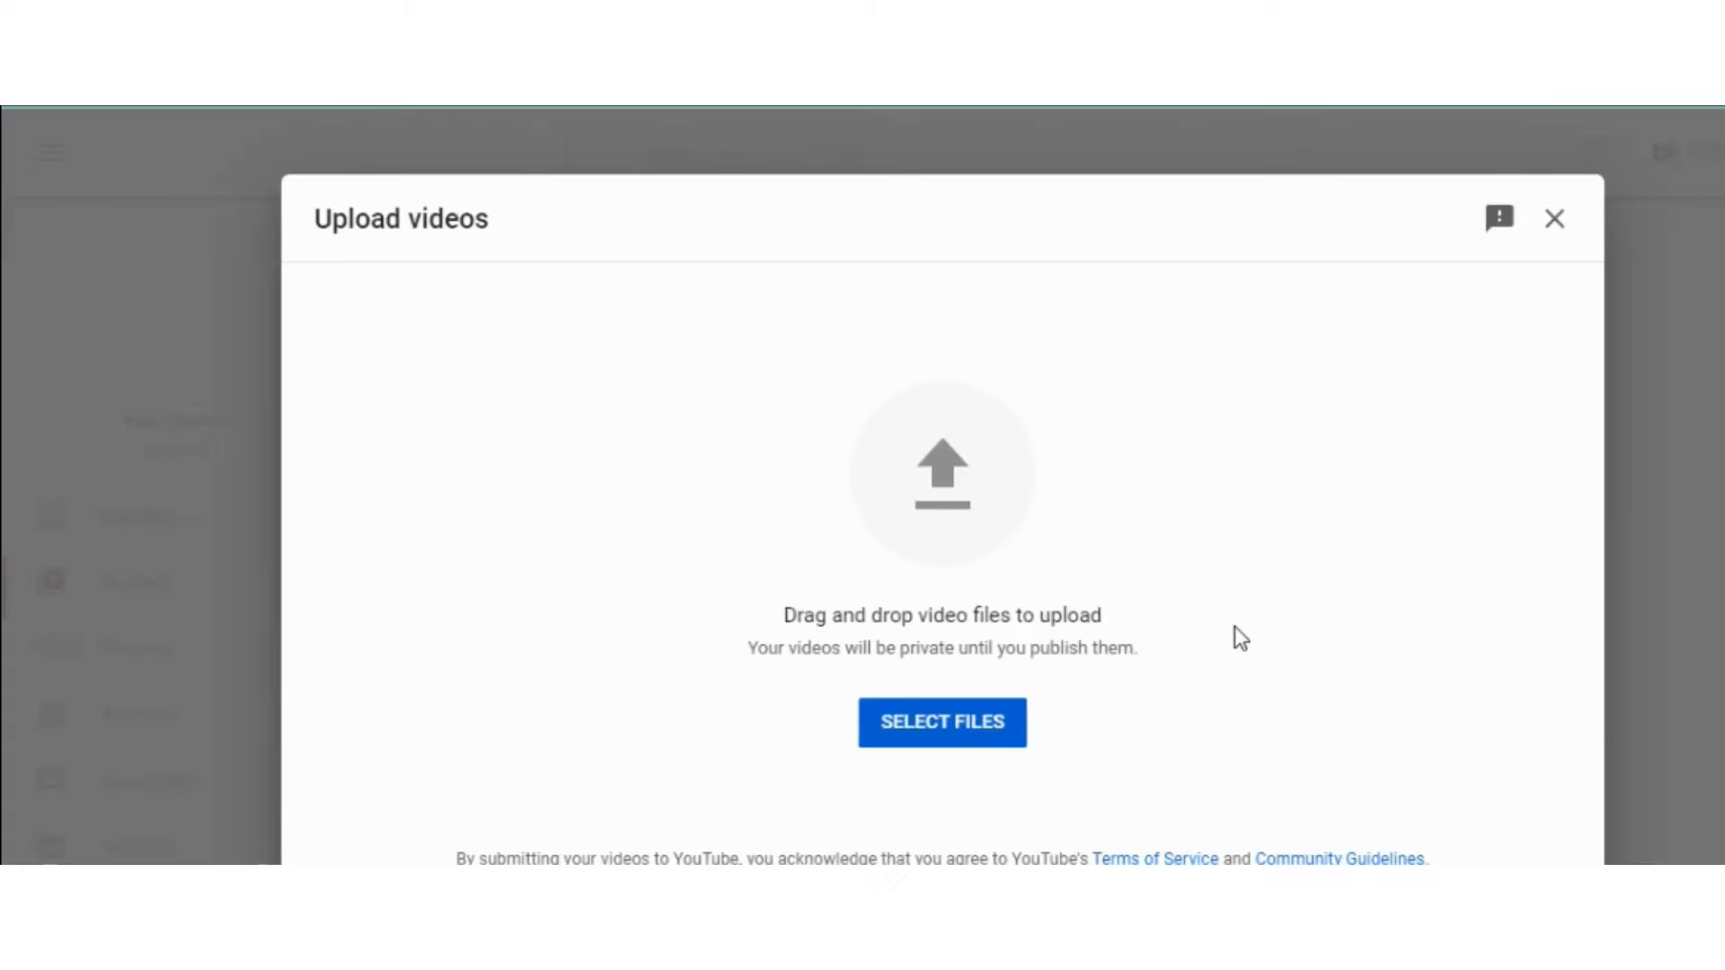
{"action": "left_click", "coordinate": [1565, 227]}
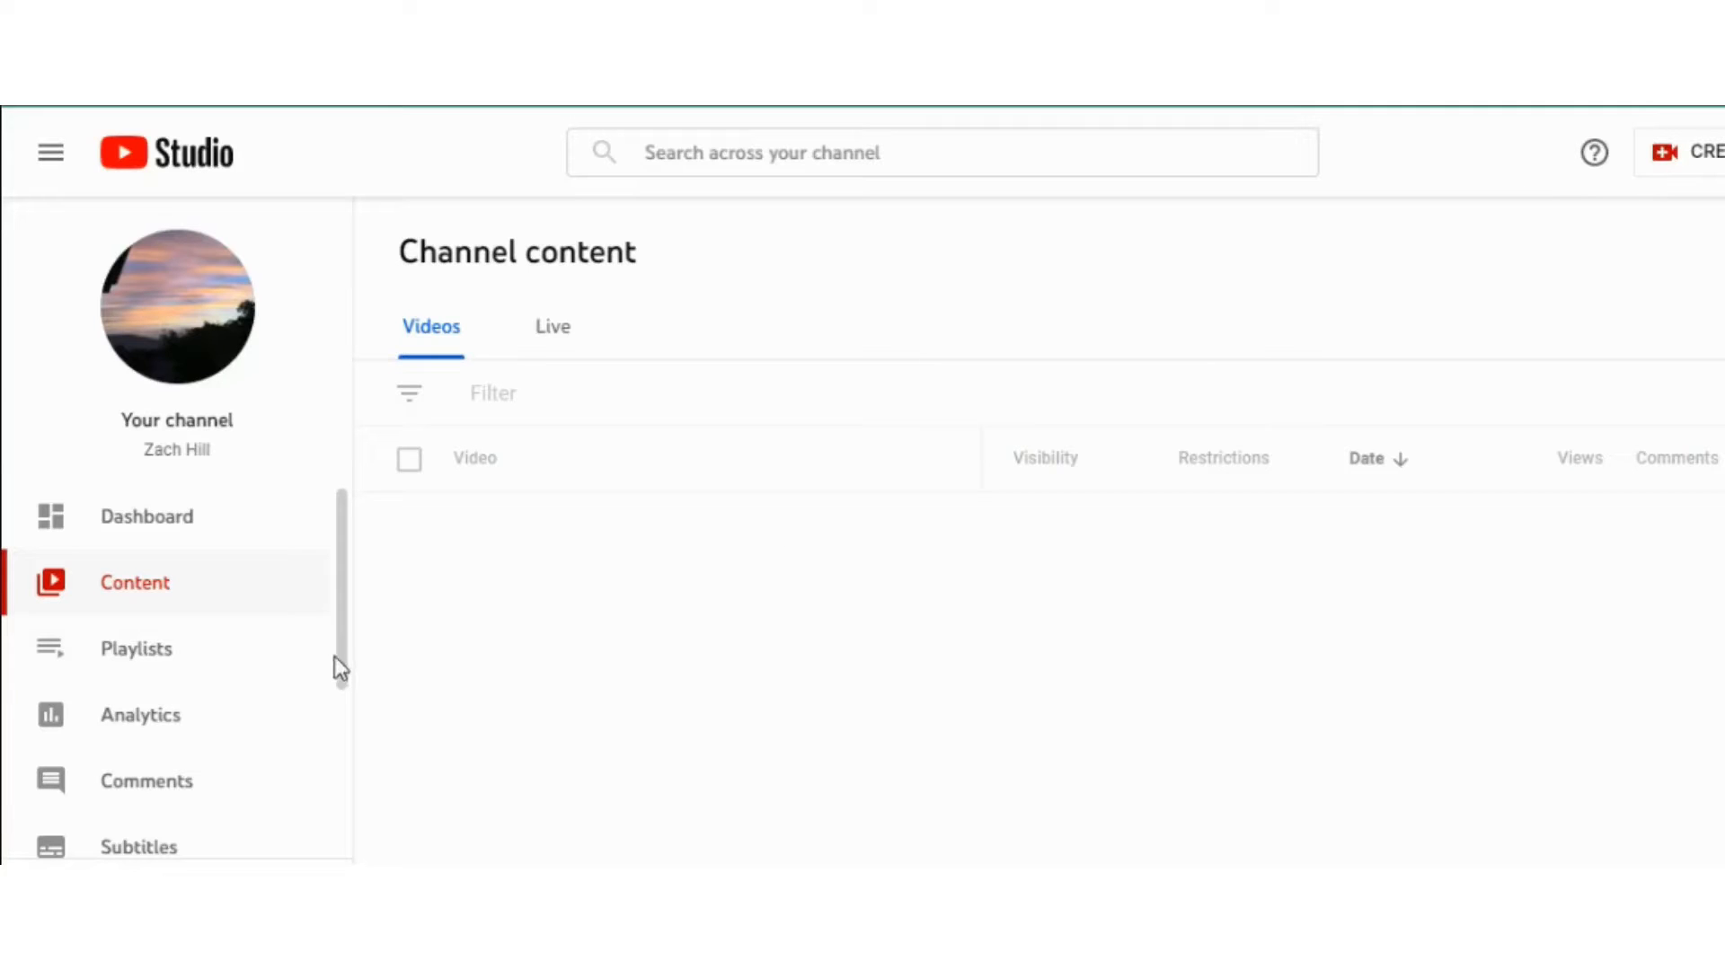
Step: Open the channel's subtitles page in YouTube Studio
{"action": "left_click_drag", "start_coordinate": [341, 663], "coordinate": [343, 589]}
{"action": "scroll", "coordinate": [342, 589], "scroll_direction": "down", "scroll_amount": 1}
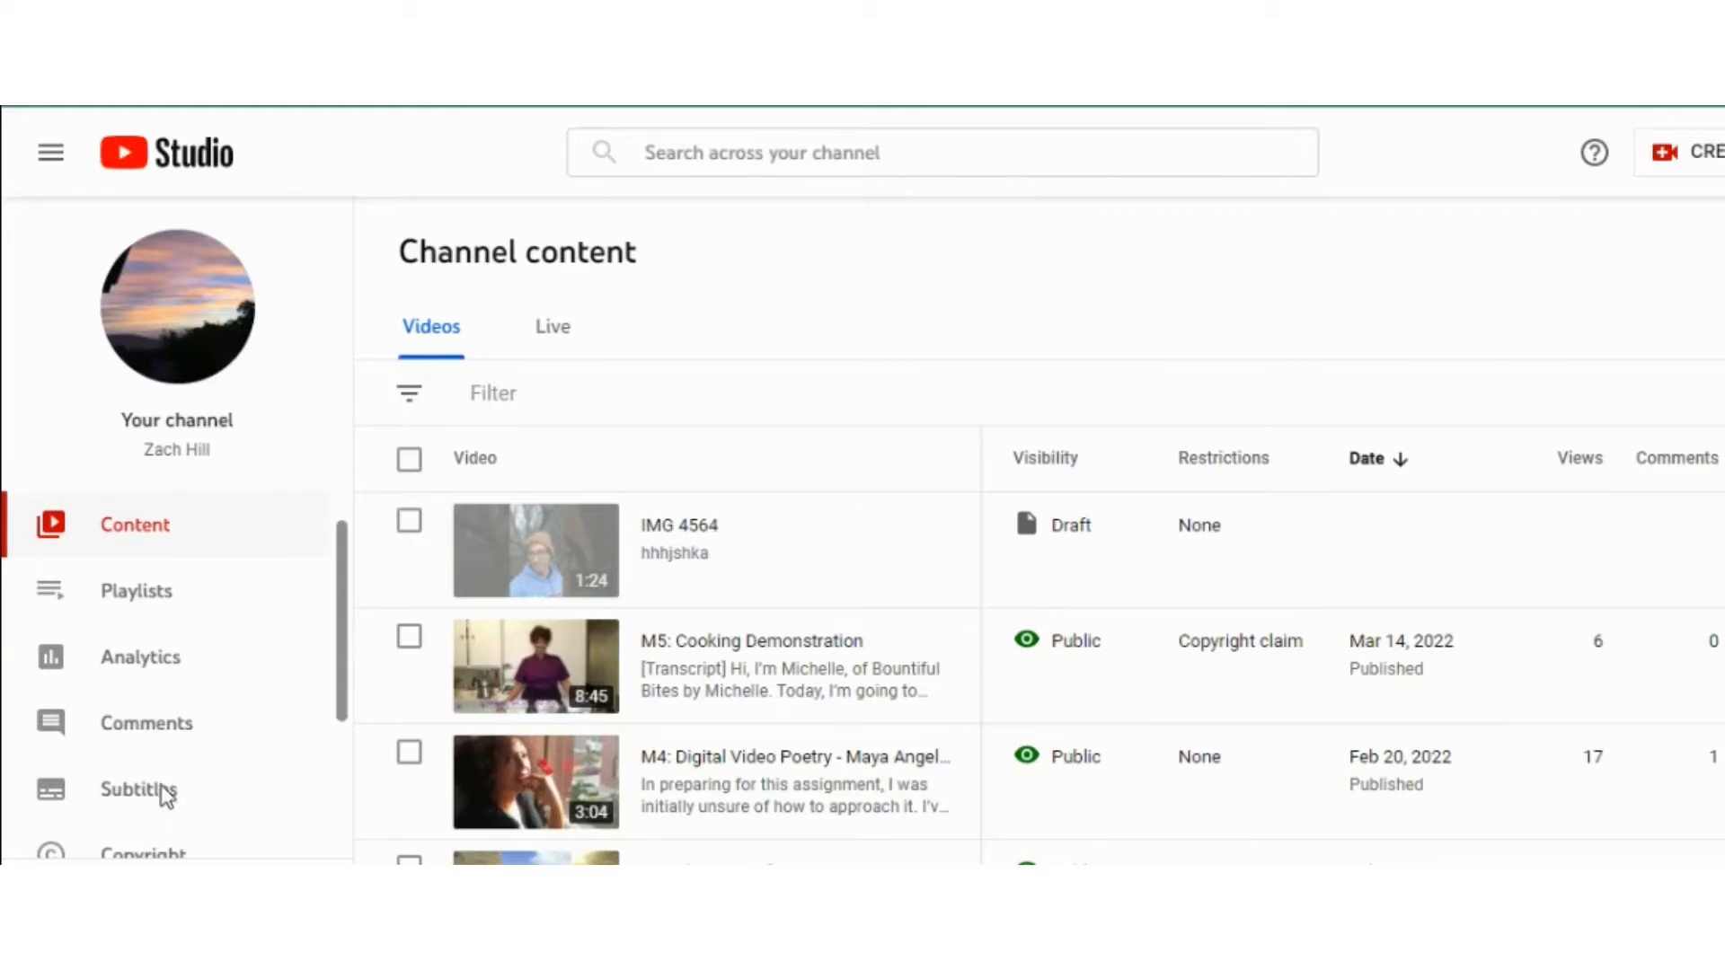
{"action": "scroll", "coordinate": [164, 795], "scroll_direction": "down", "scroll_amount": 1}
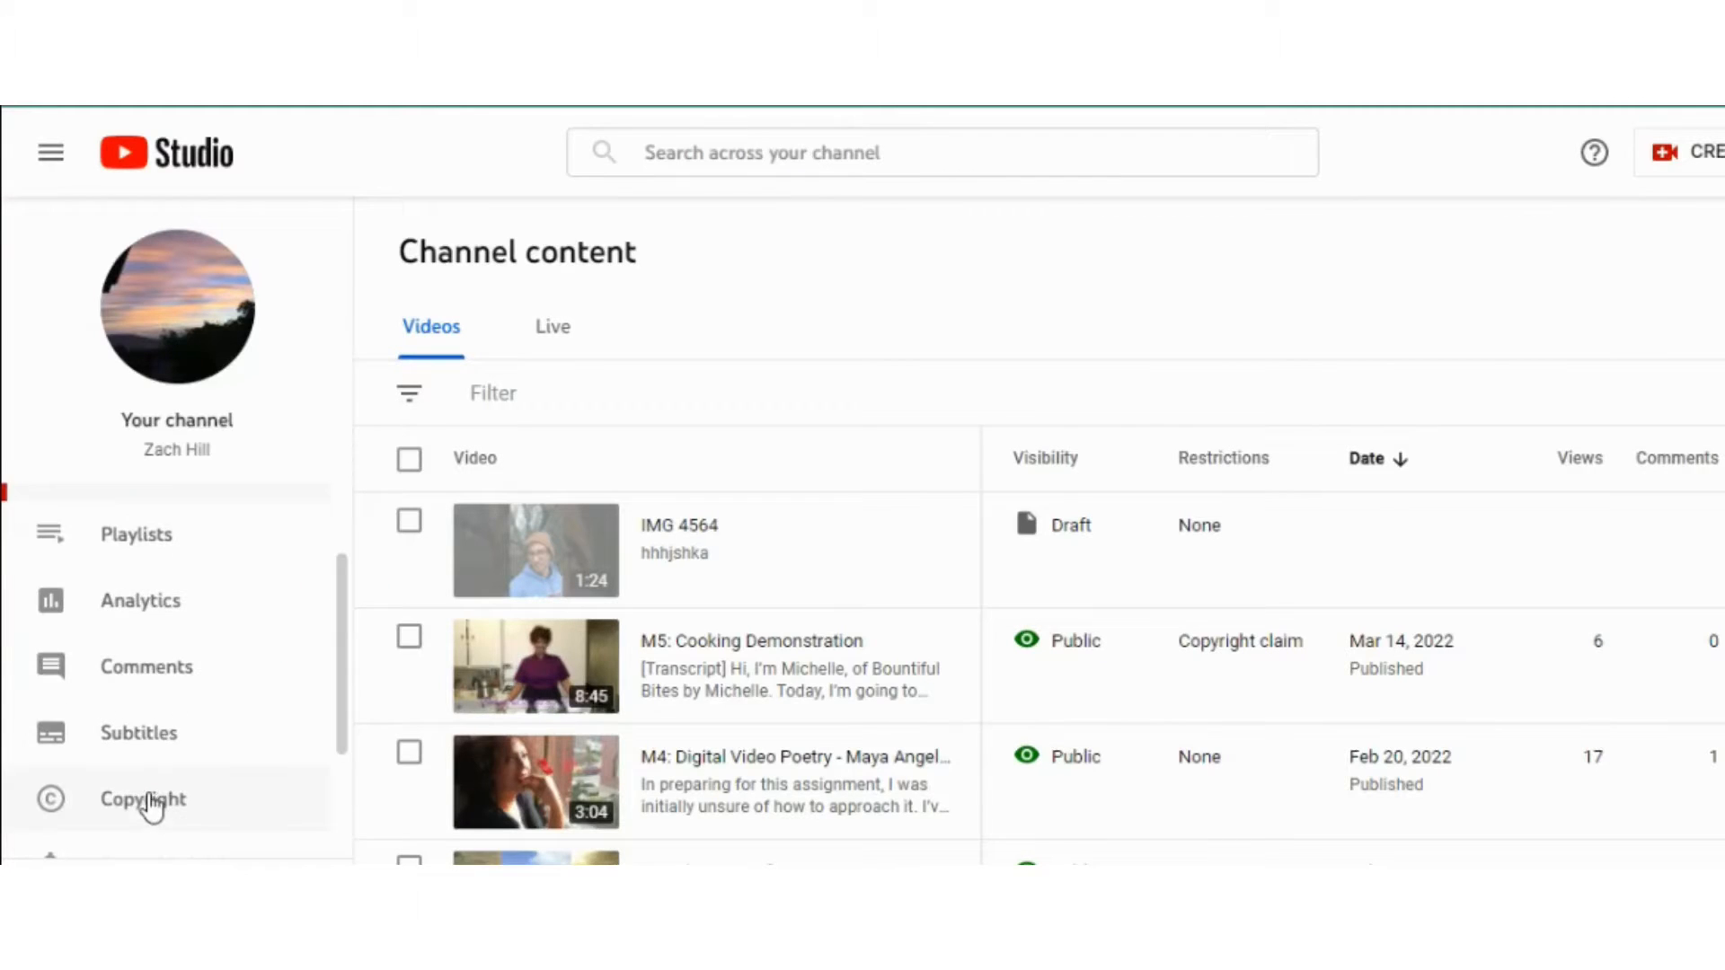
{"action": "left_click", "coordinate": [136, 738]}
{"action": "left_click", "coordinate": [139, 740]}
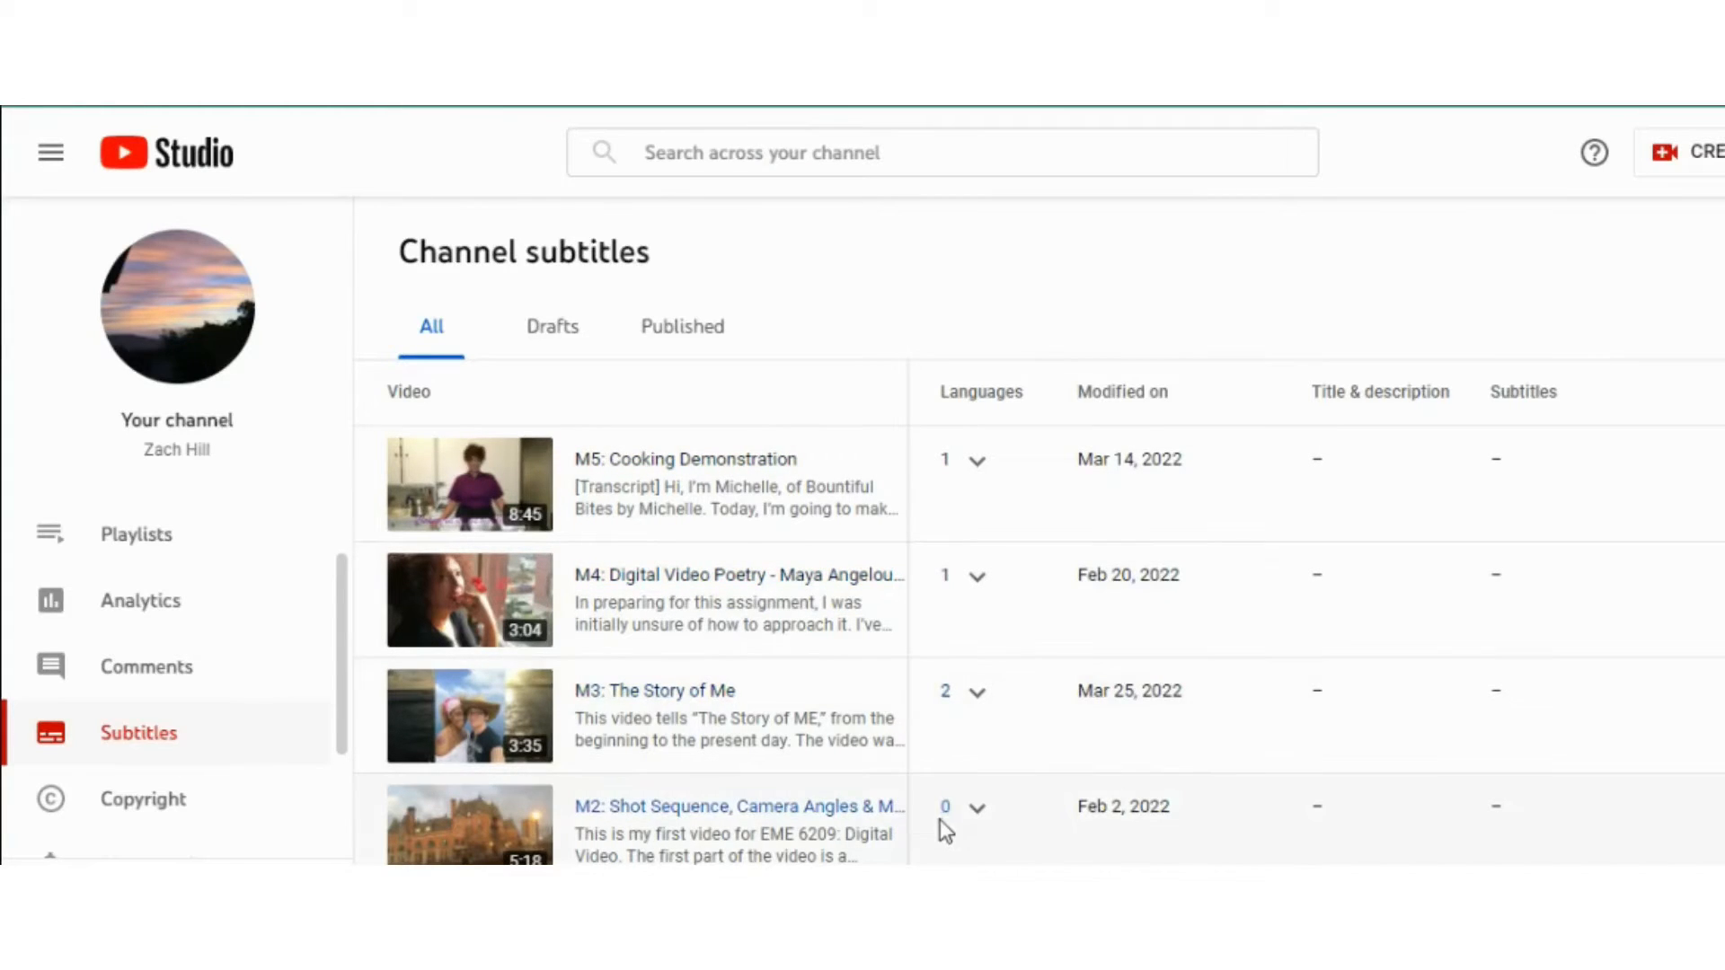
Step: Open the subtitles of the "EME 6209: Welcome Video" modified on Jan 15, 2022
{"action": "scroll", "coordinate": [945, 709], "scroll_direction": "down", "scroll_amount": 1}
{"action": "scroll", "coordinate": [948, 710], "scroll_direction": "down", "scroll_amount": 3}
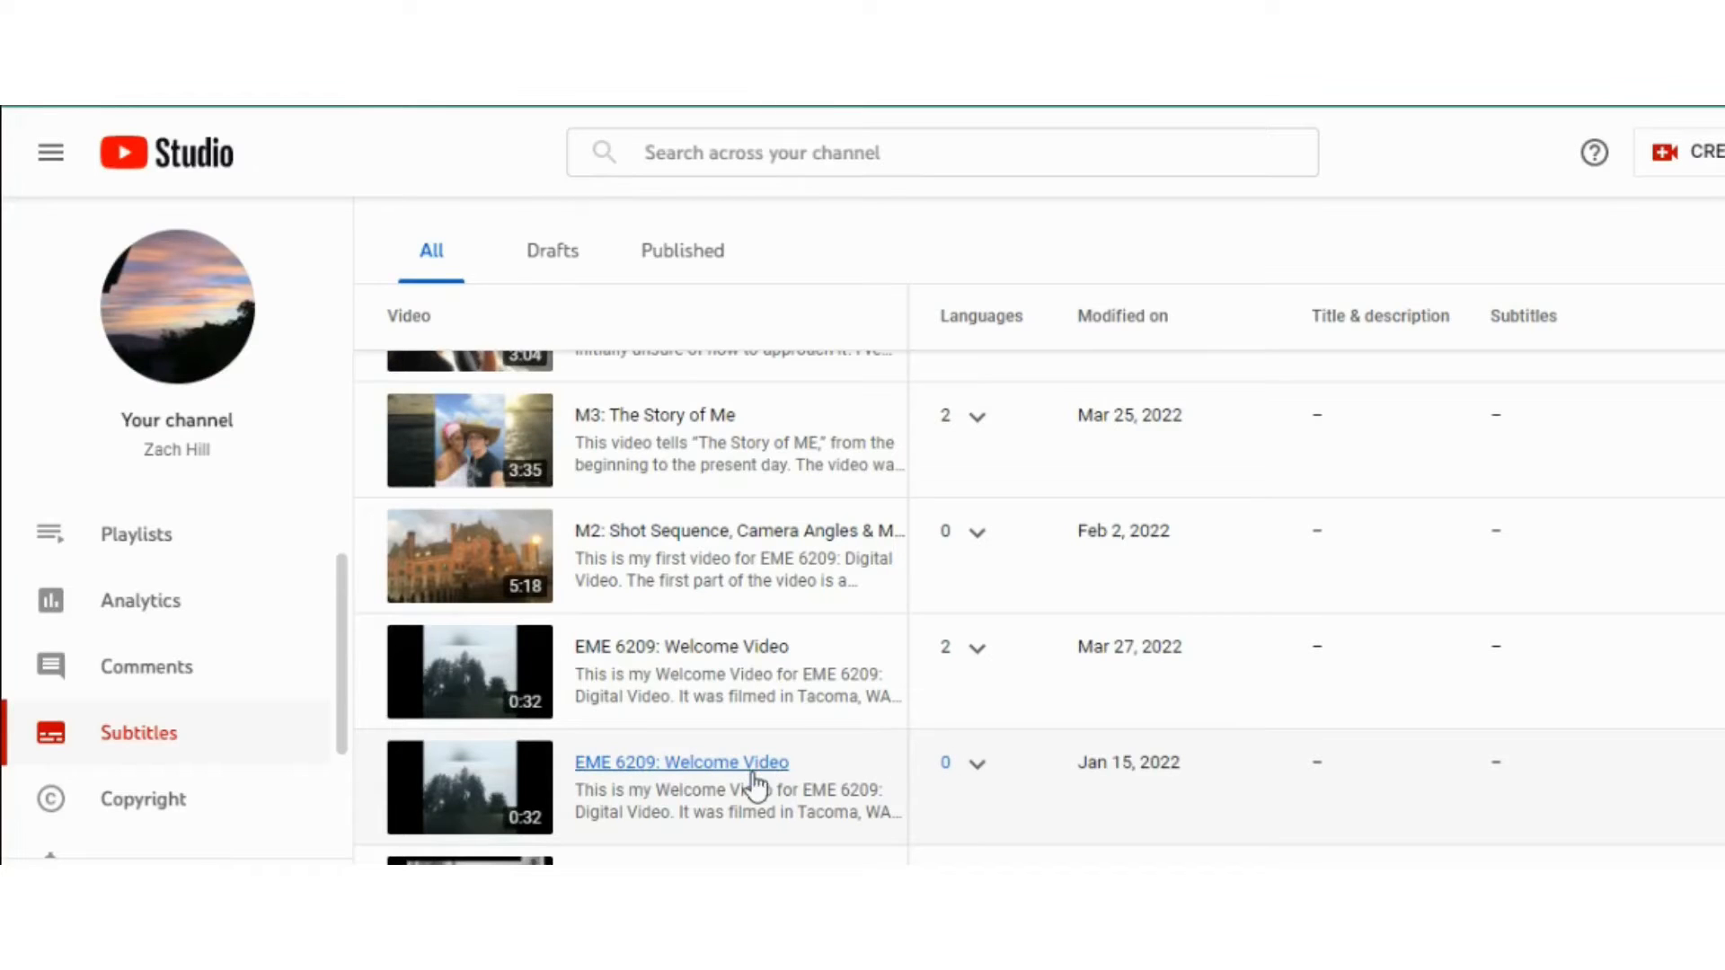
{"action": "left_click", "coordinate": [759, 764]}
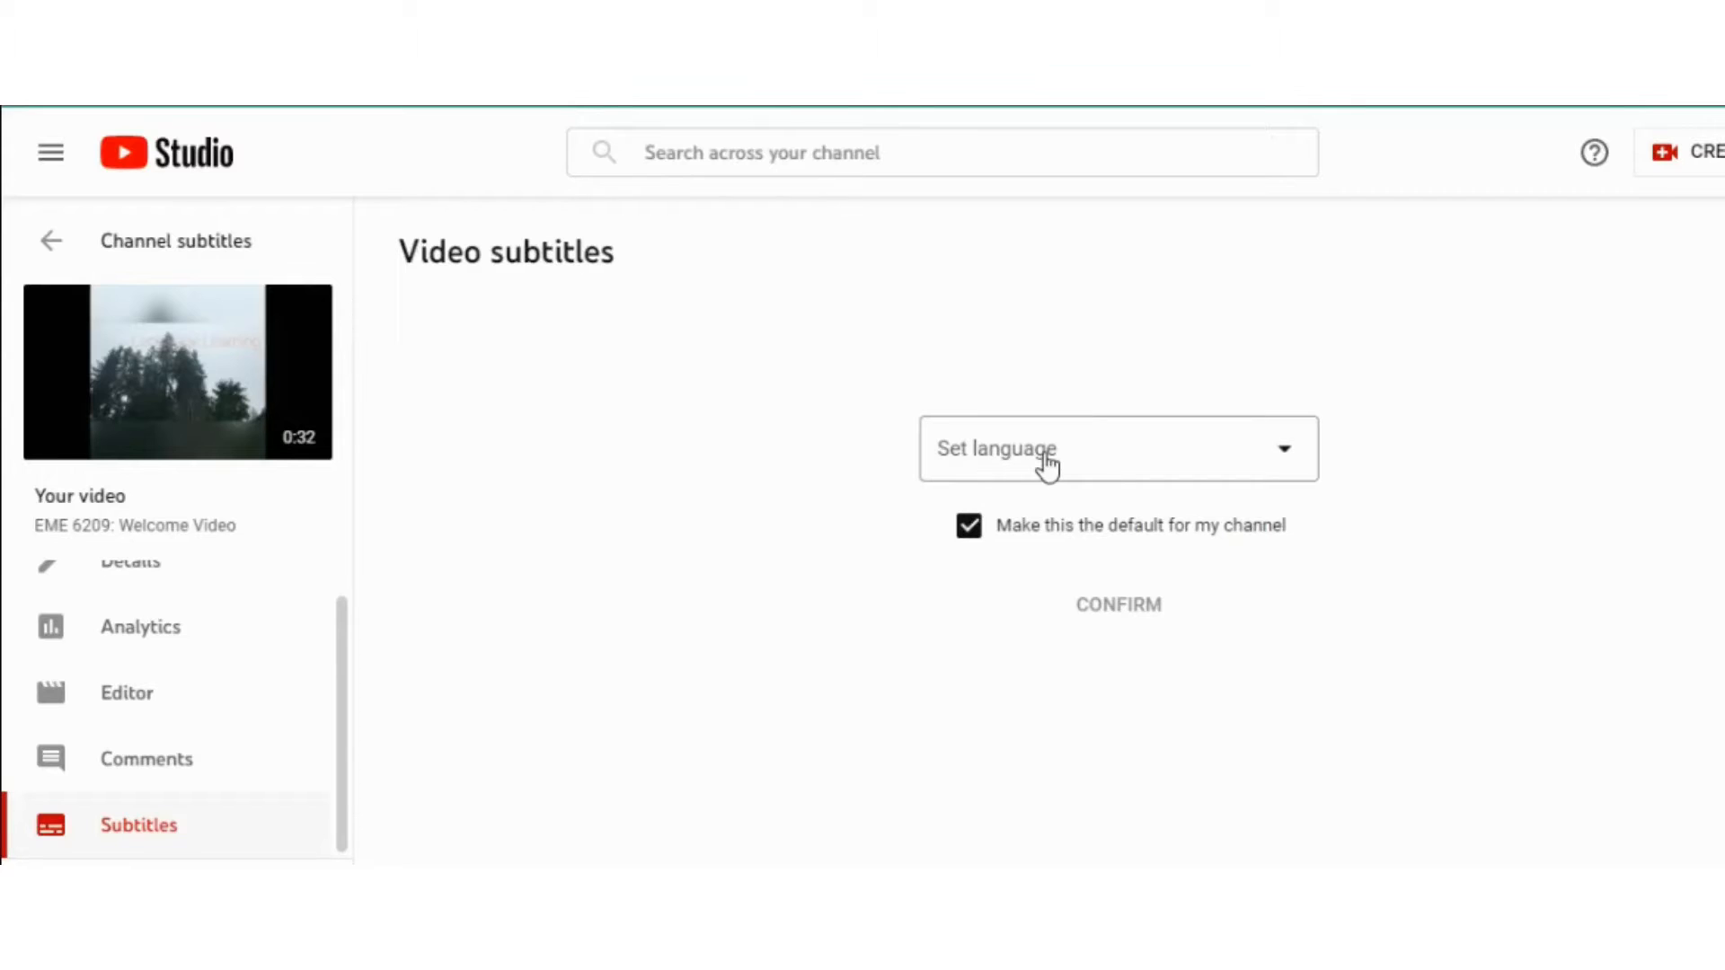
Step: Set the video's language to English, leave it marked as the channel default, and confirm the choice
{"action": "left_click", "coordinate": [1292, 460]}
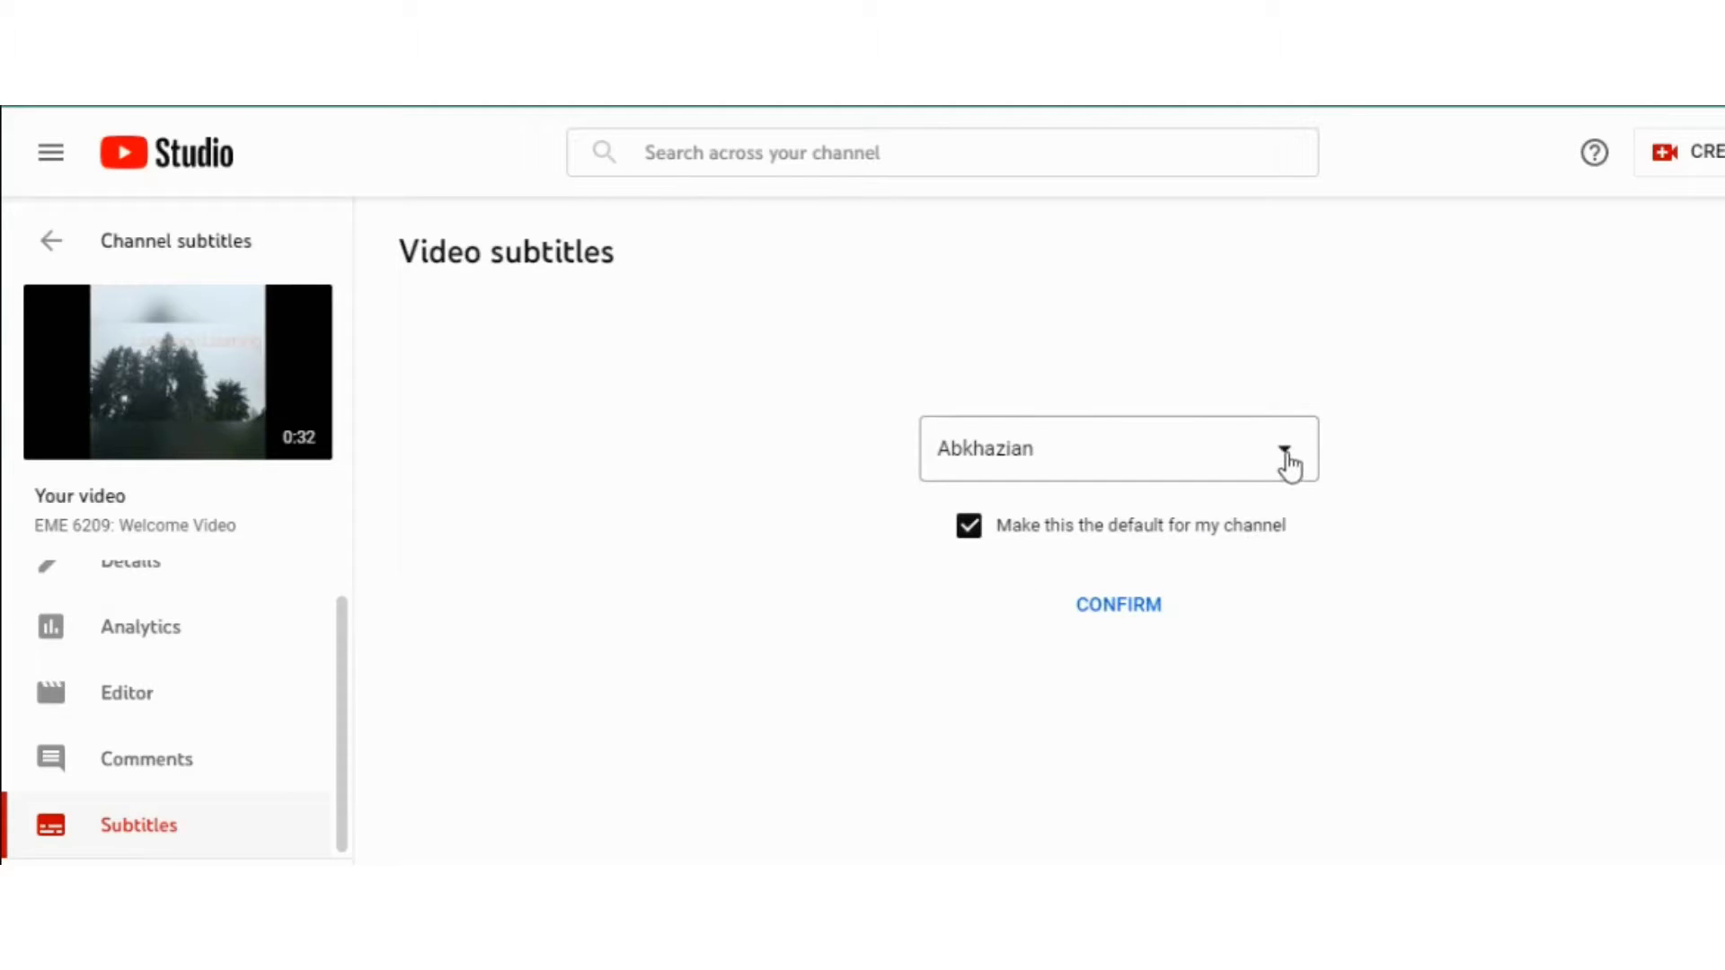
{"action": "left_click", "coordinate": [1286, 458]}
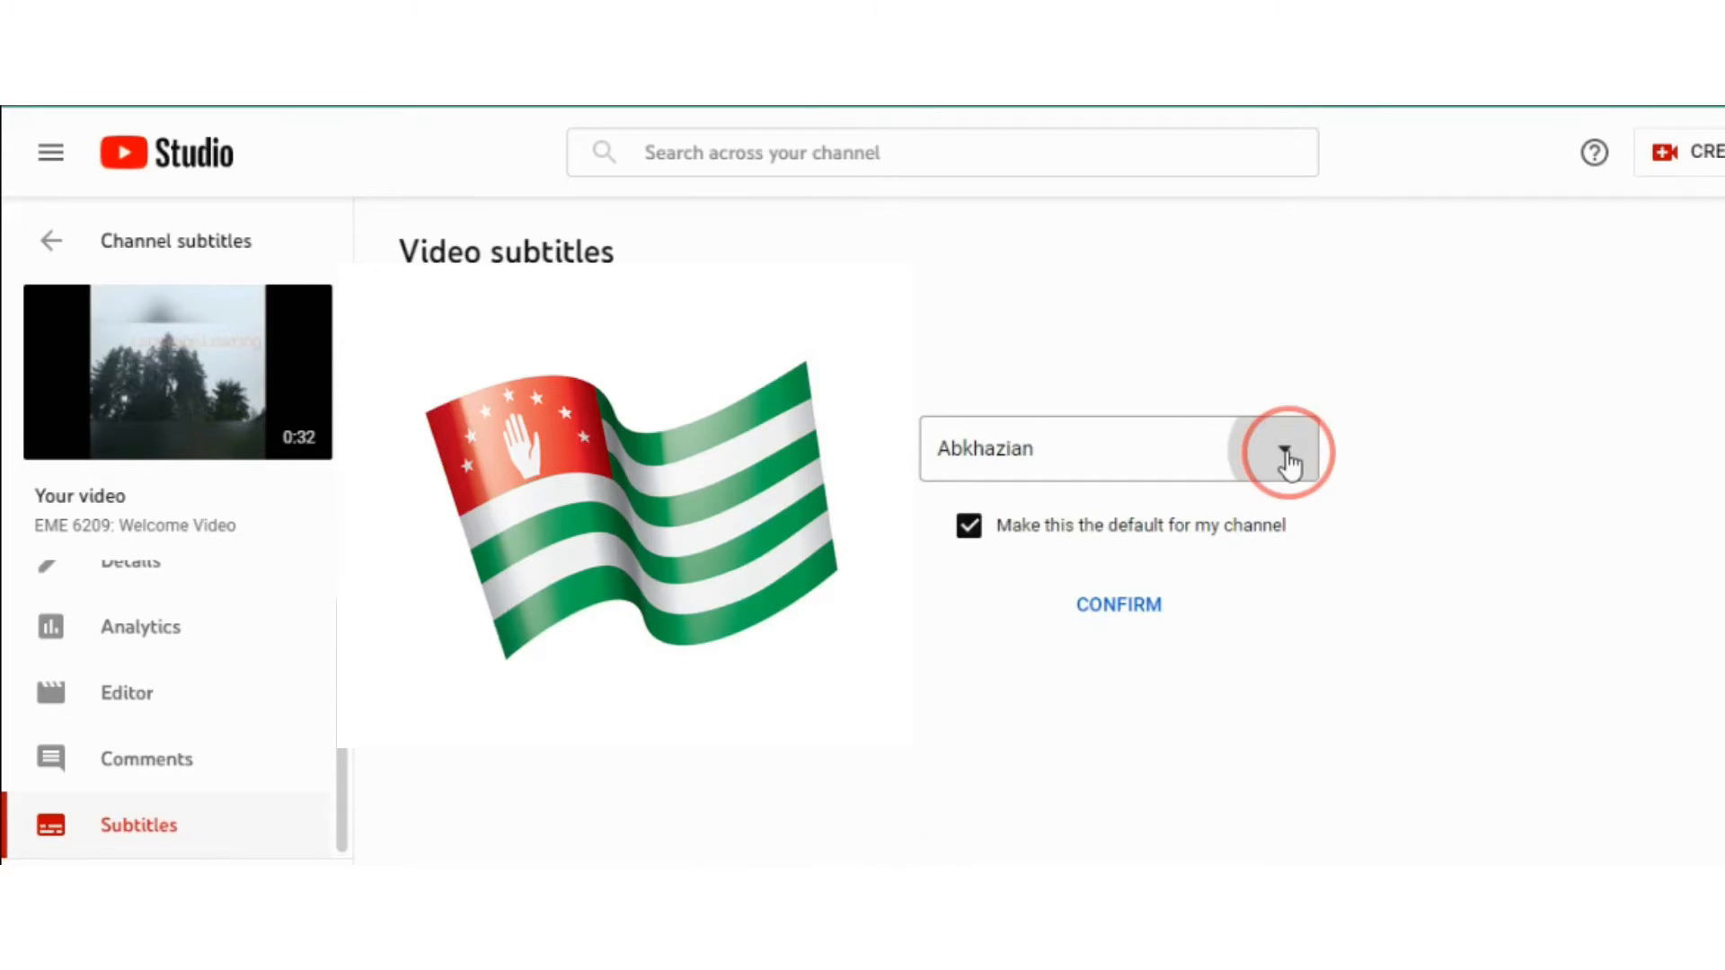
{"action": "left_click", "coordinate": [1287, 458]}
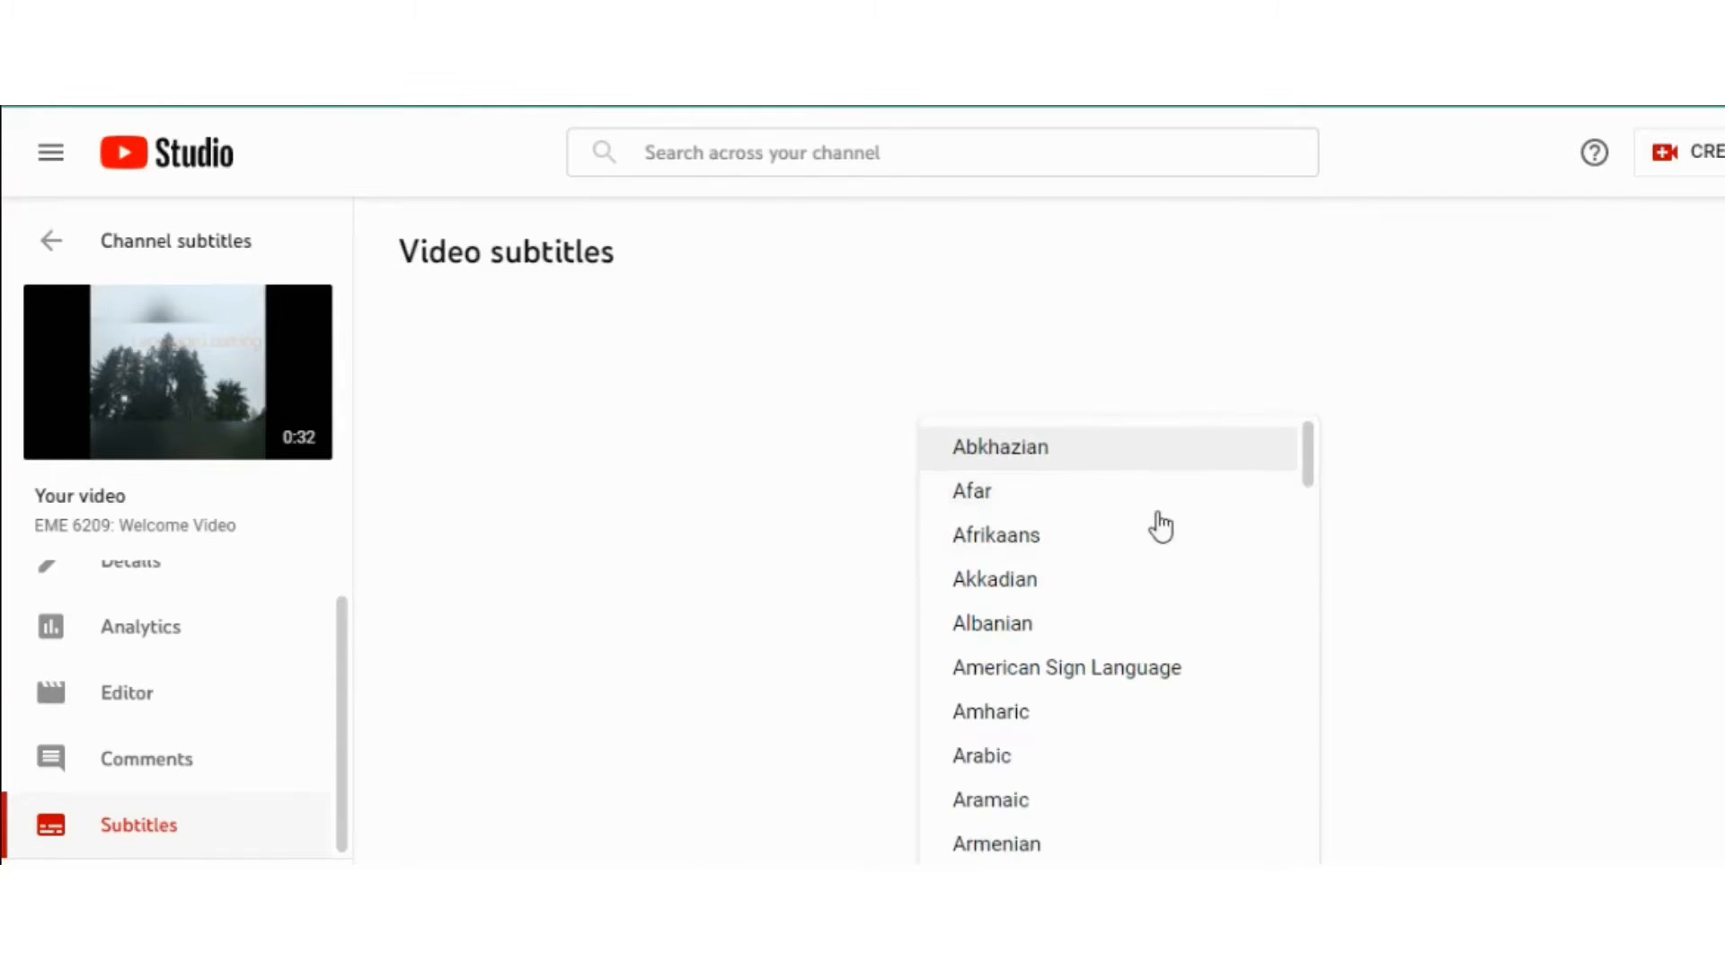
{"action": "scroll", "coordinate": [1161, 597], "scroll_direction": "down", "scroll_amount": 1}
{"action": "scroll", "coordinate": [1162, 596], "scroll_direction": "down", "scroll_amount": 15}
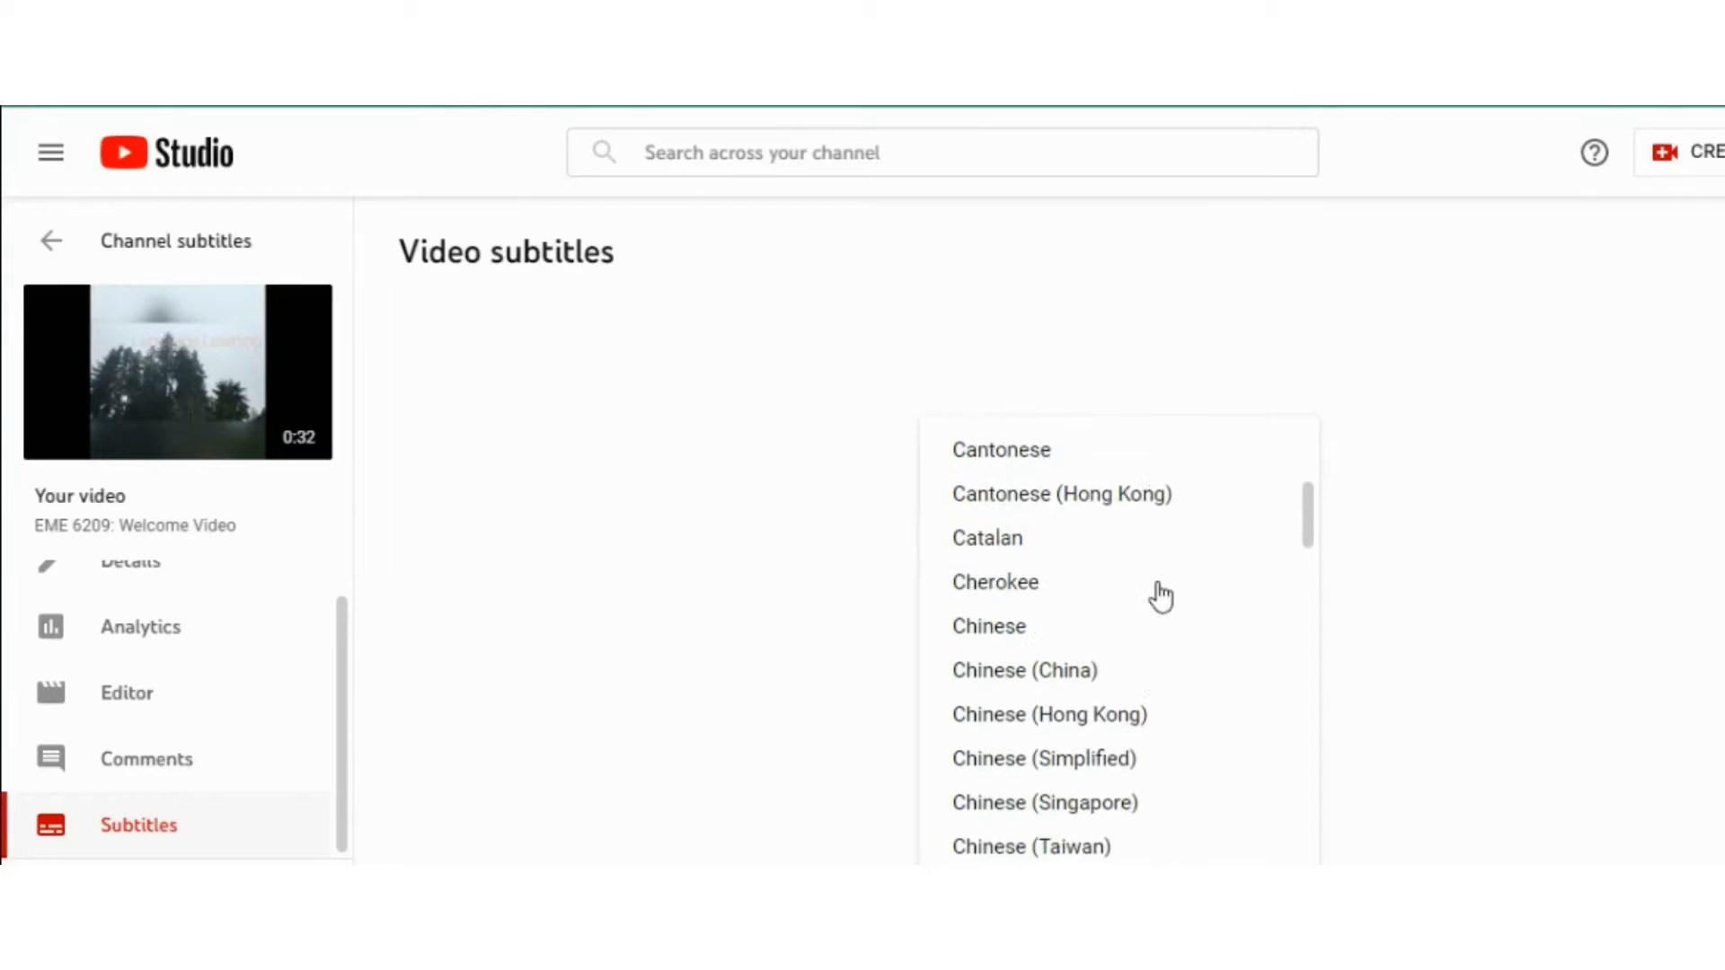
{"action": "scroll", "coordinate": [1162, 597], "scroll_direction": "down", "scroll_amount": 5}
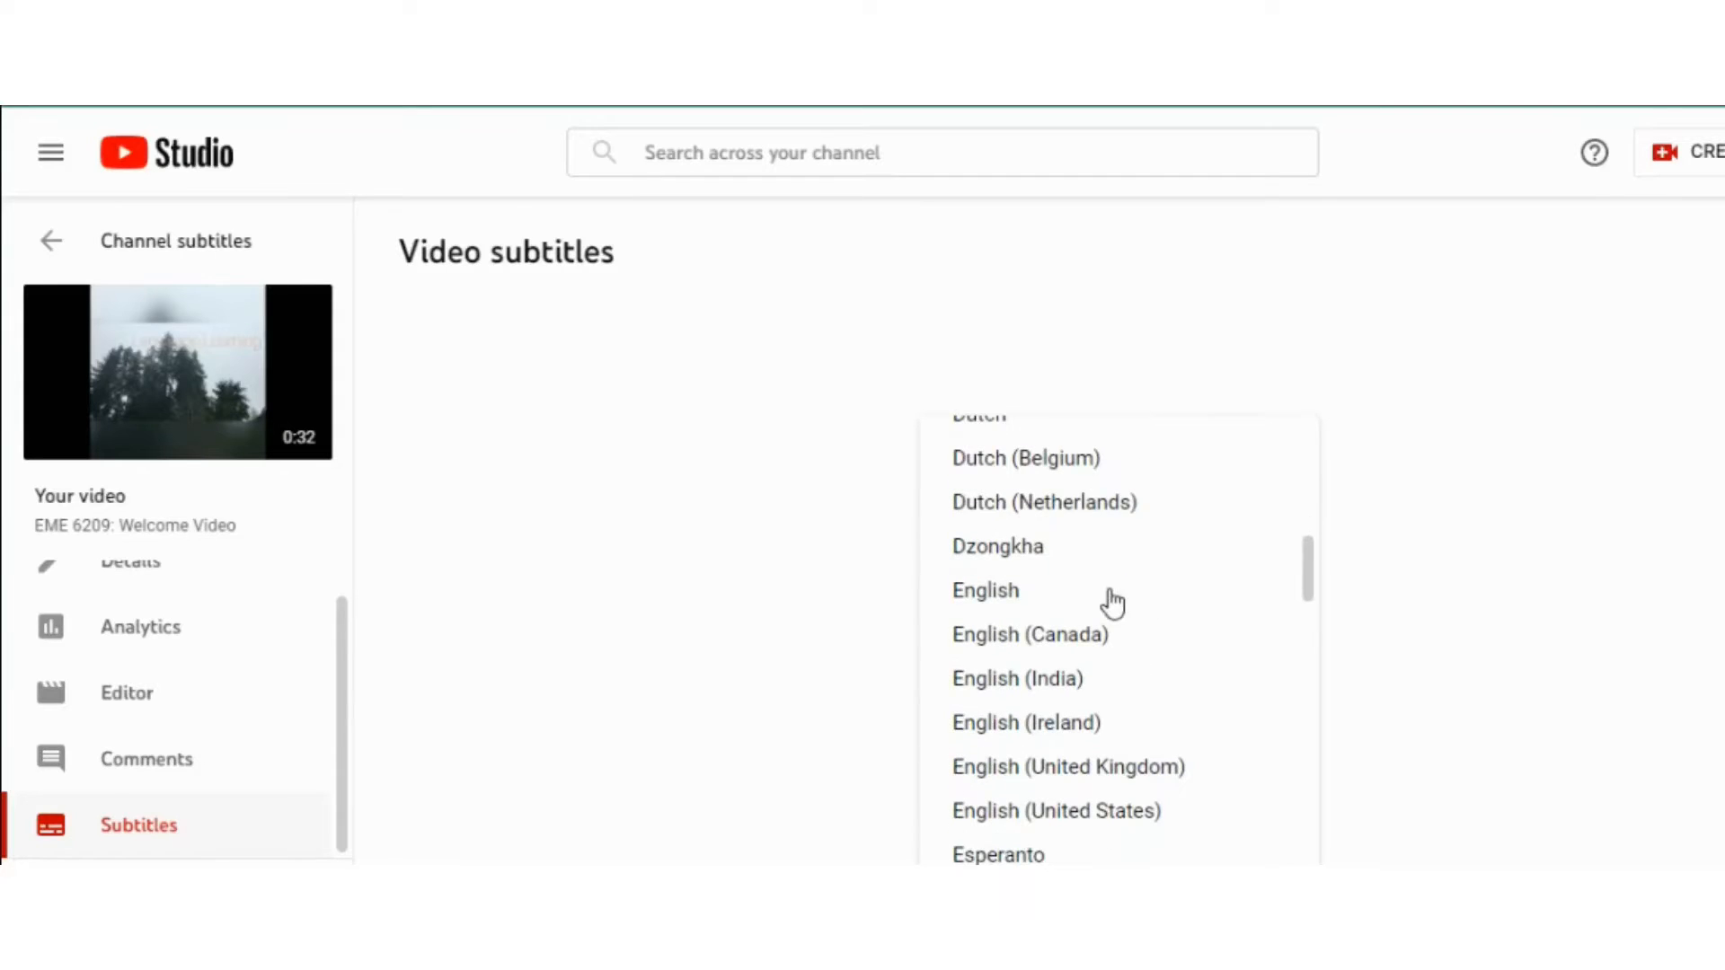
{"action": "left_click", "coordinate": [996, 593]}
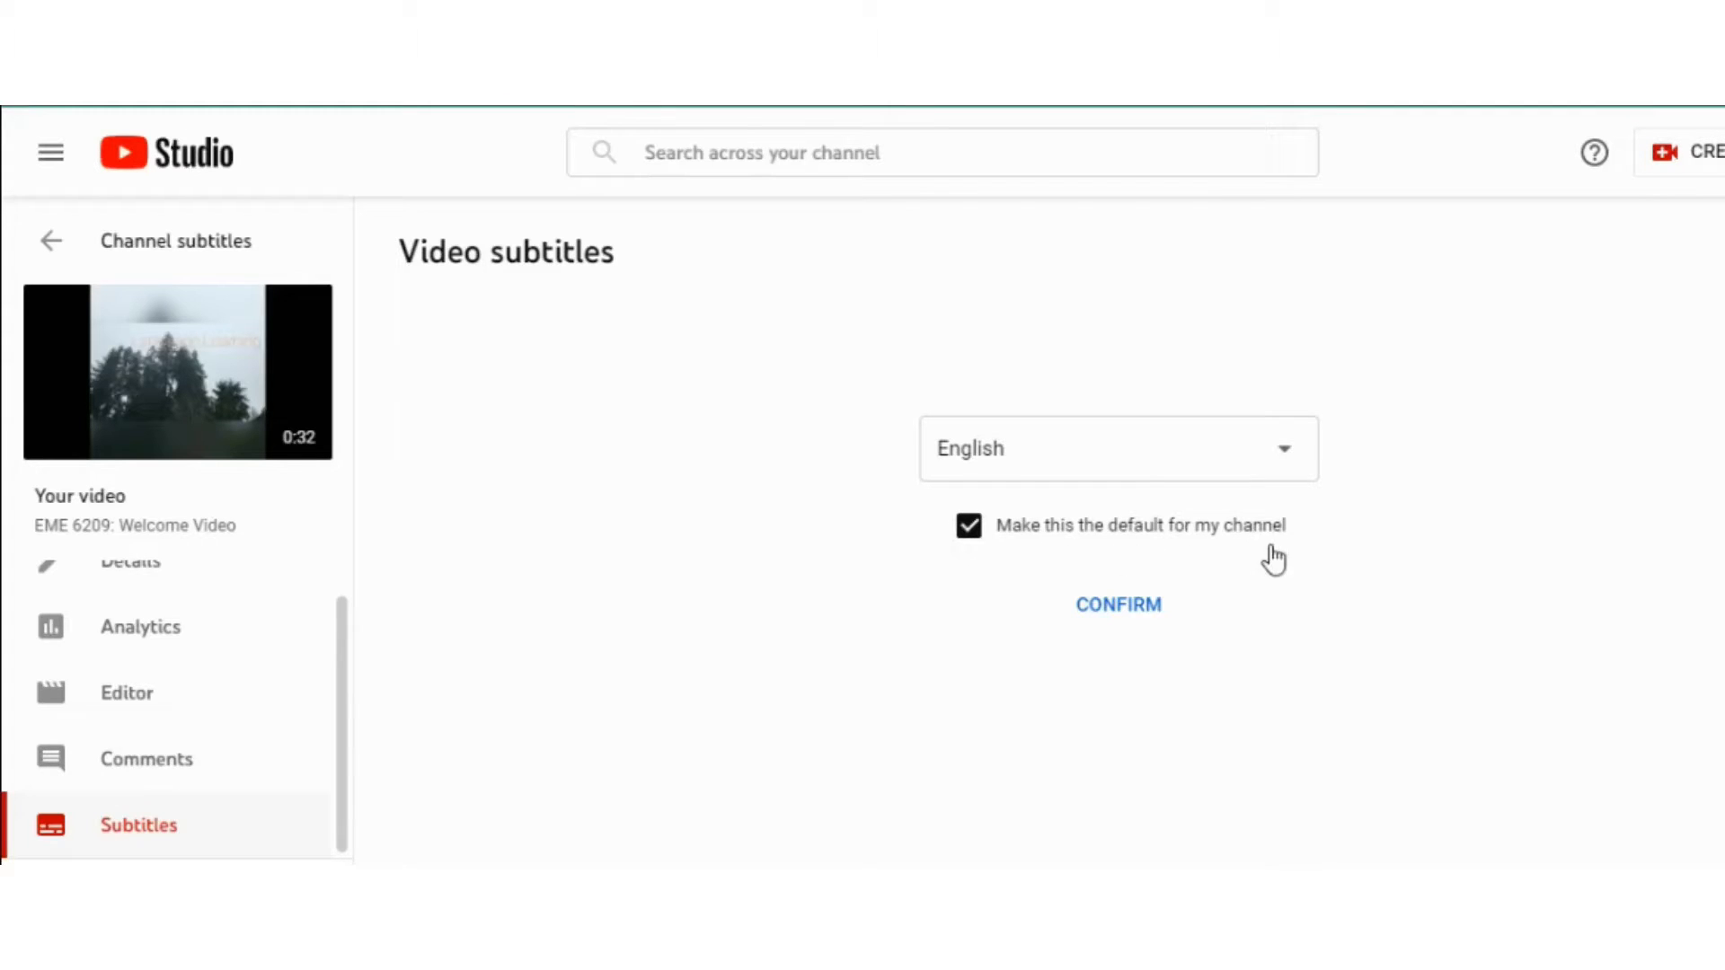
{"action": "left_click", "coordinate": [1136, 613]}
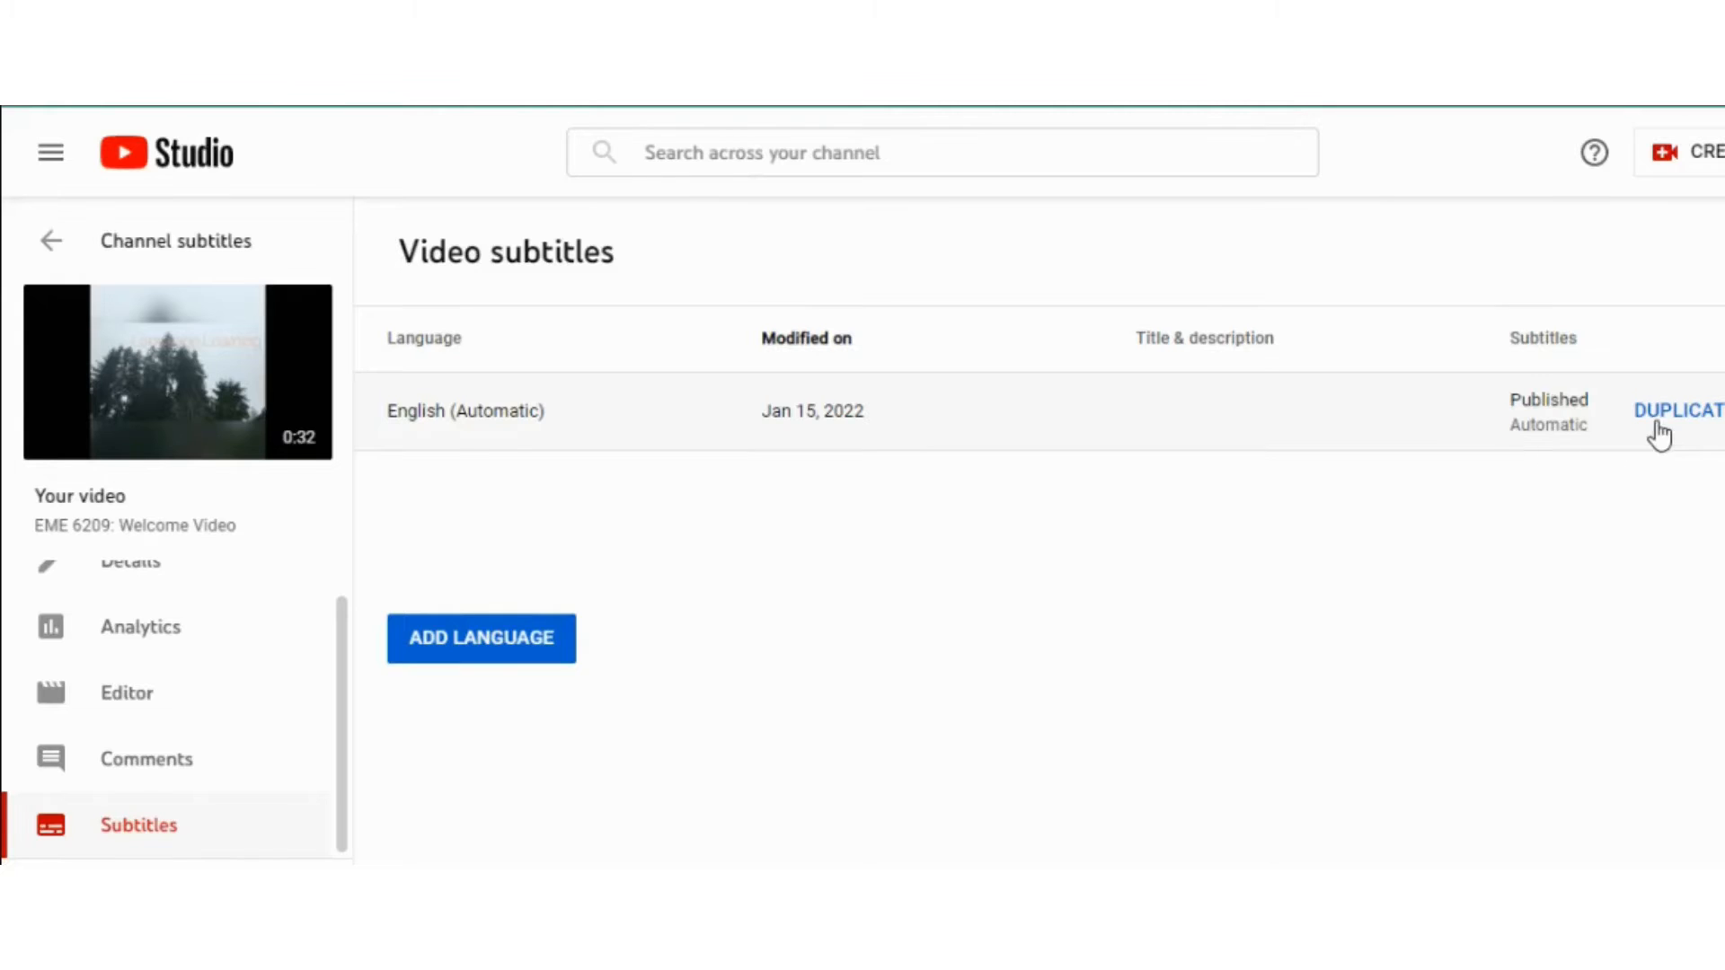
Step: Duplicate the automatic English captions for editing and correct the opening words to "Aloha, welcome"
{"action": "left_click", "coordinate": [1707, 415]}
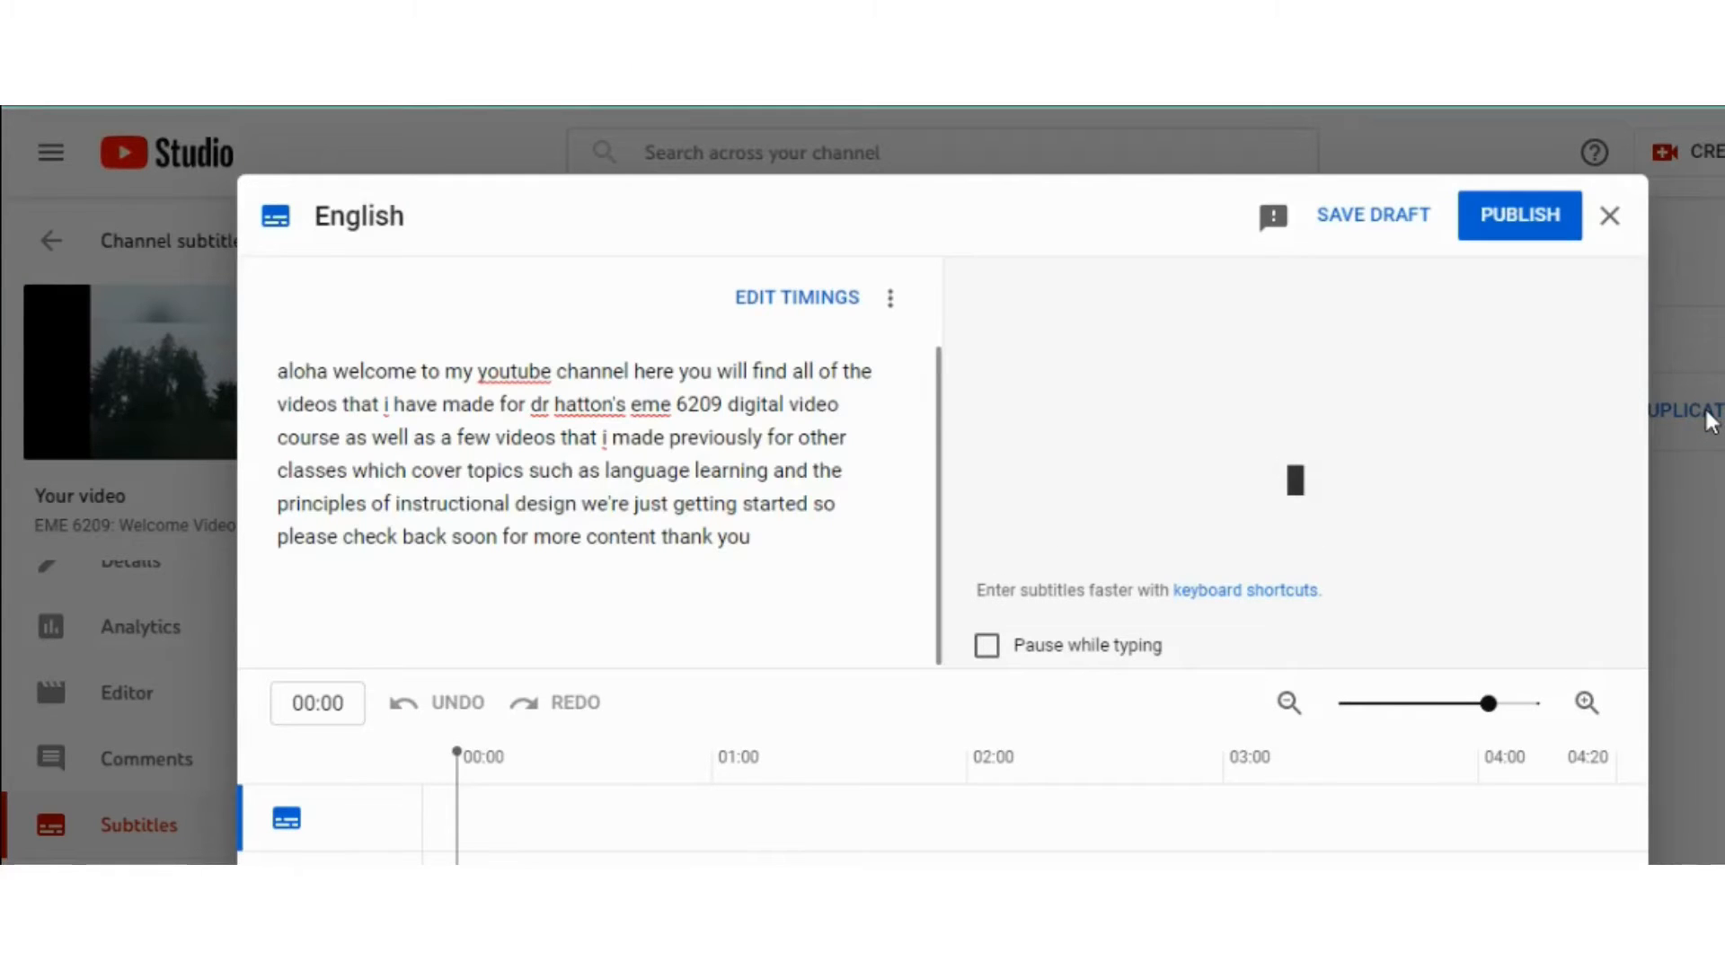
{"action": "left_click", "coordinate": [288, 371]}
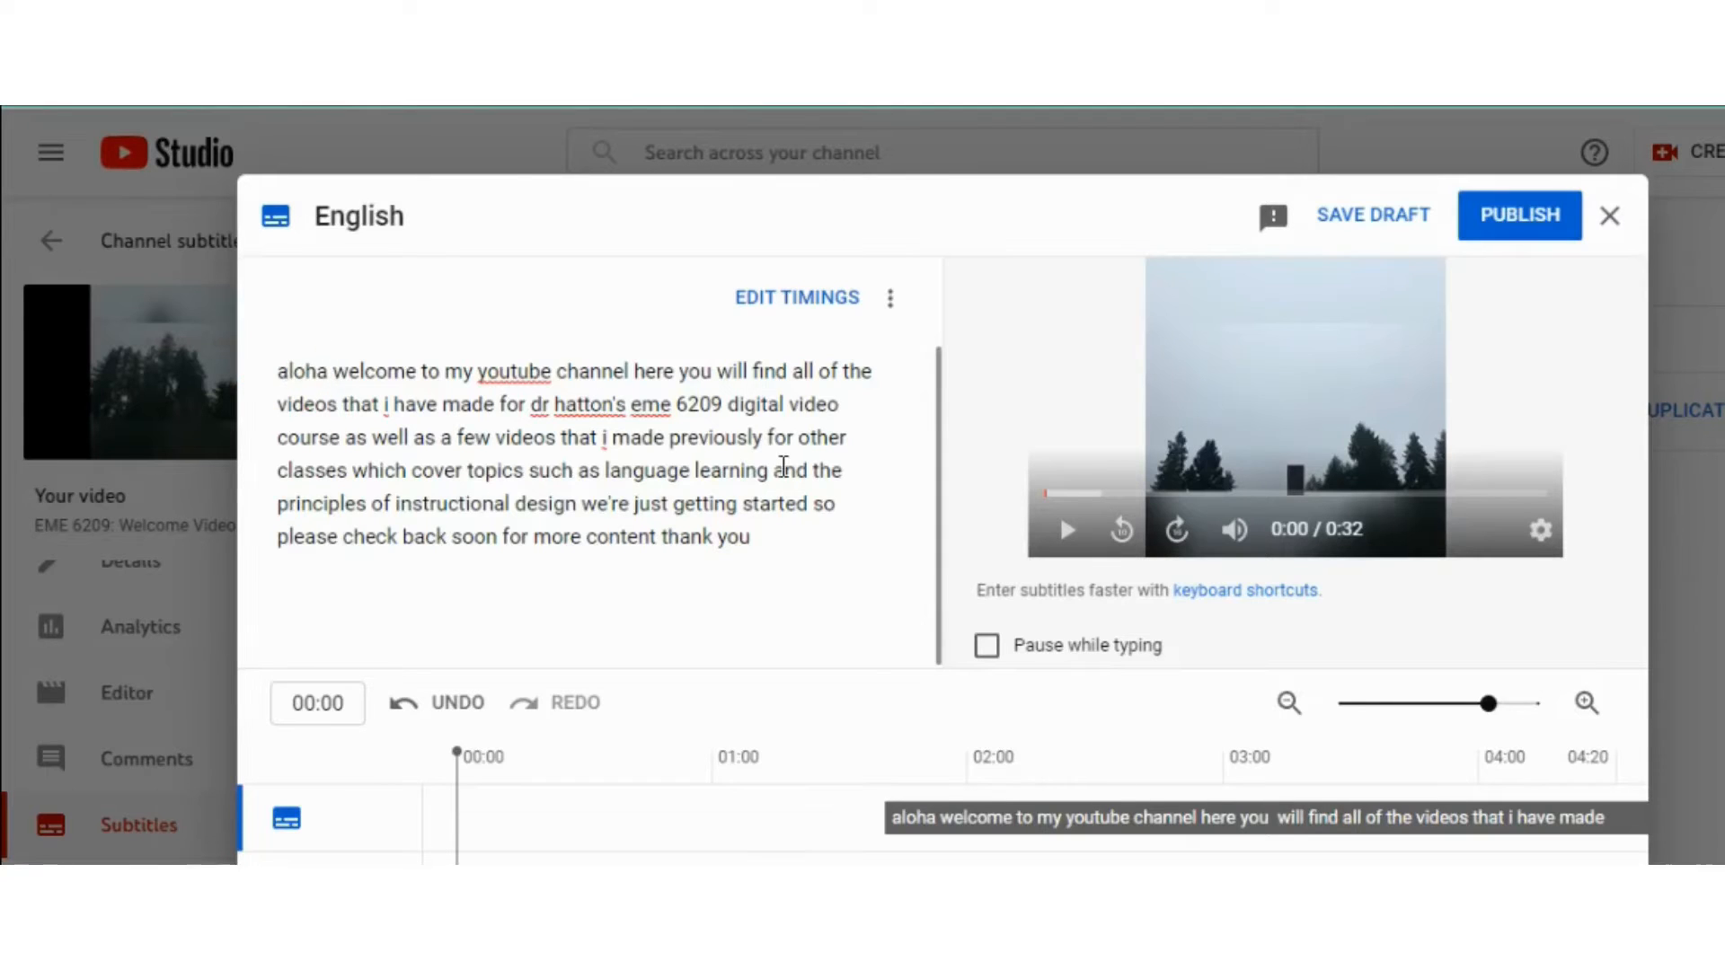
{"action": "key", "text": "BackSpace"}
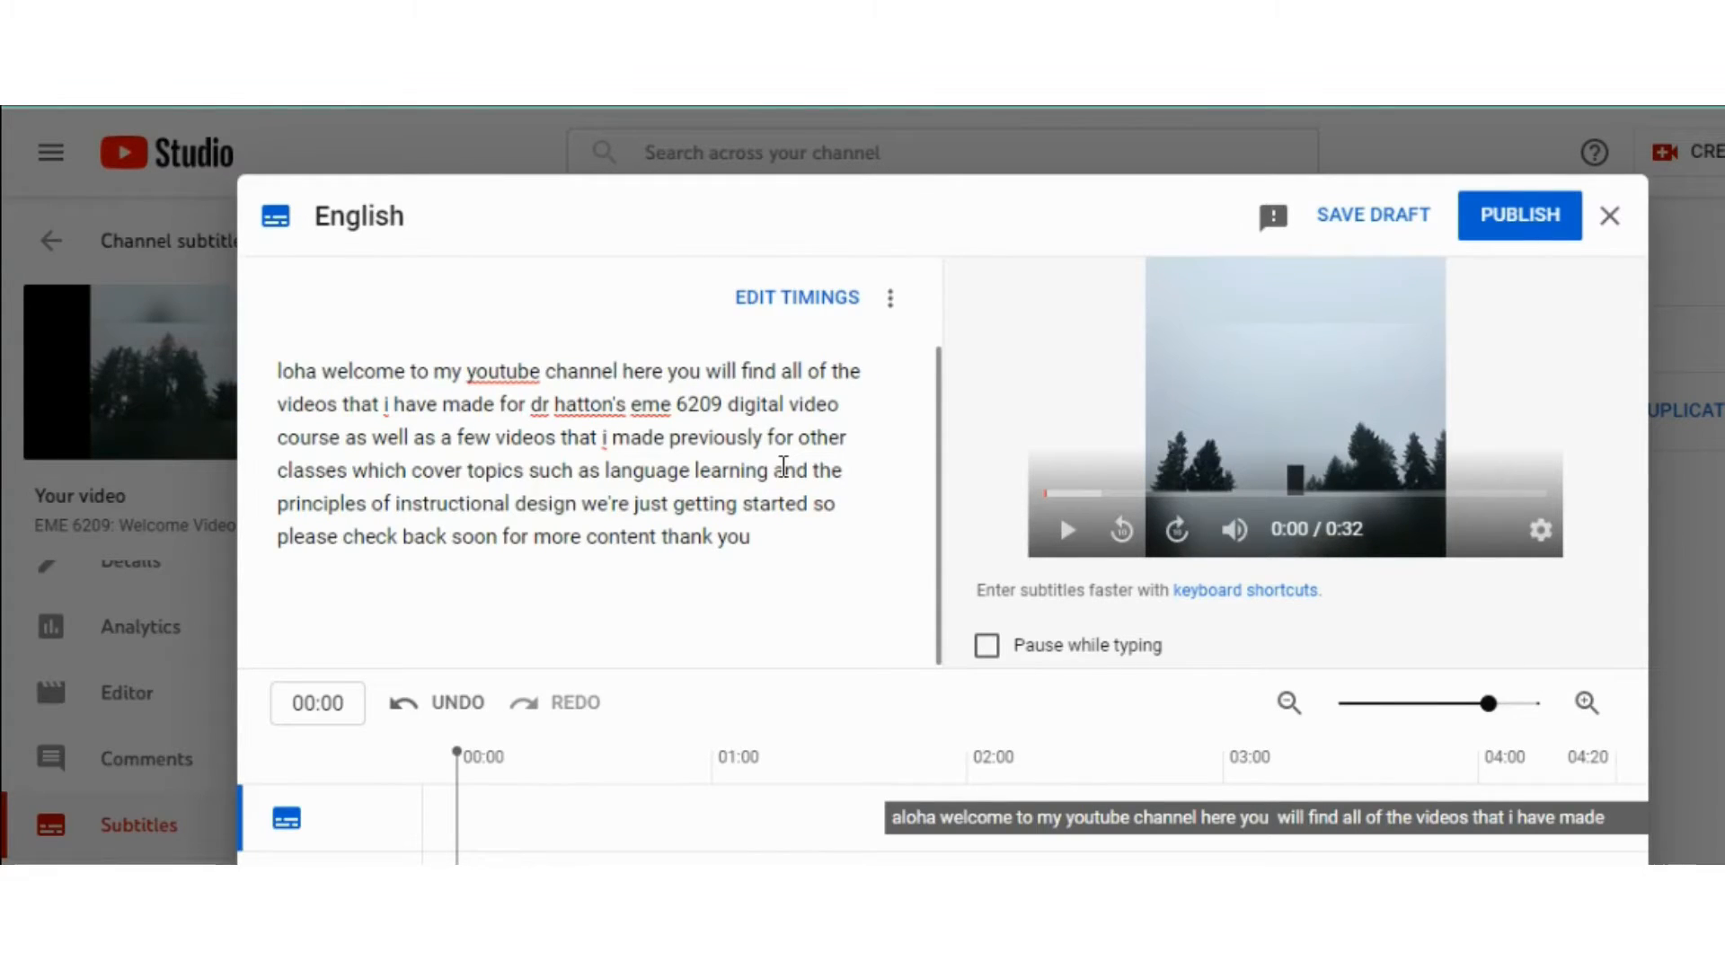
{"action": "type", "text": "A"}
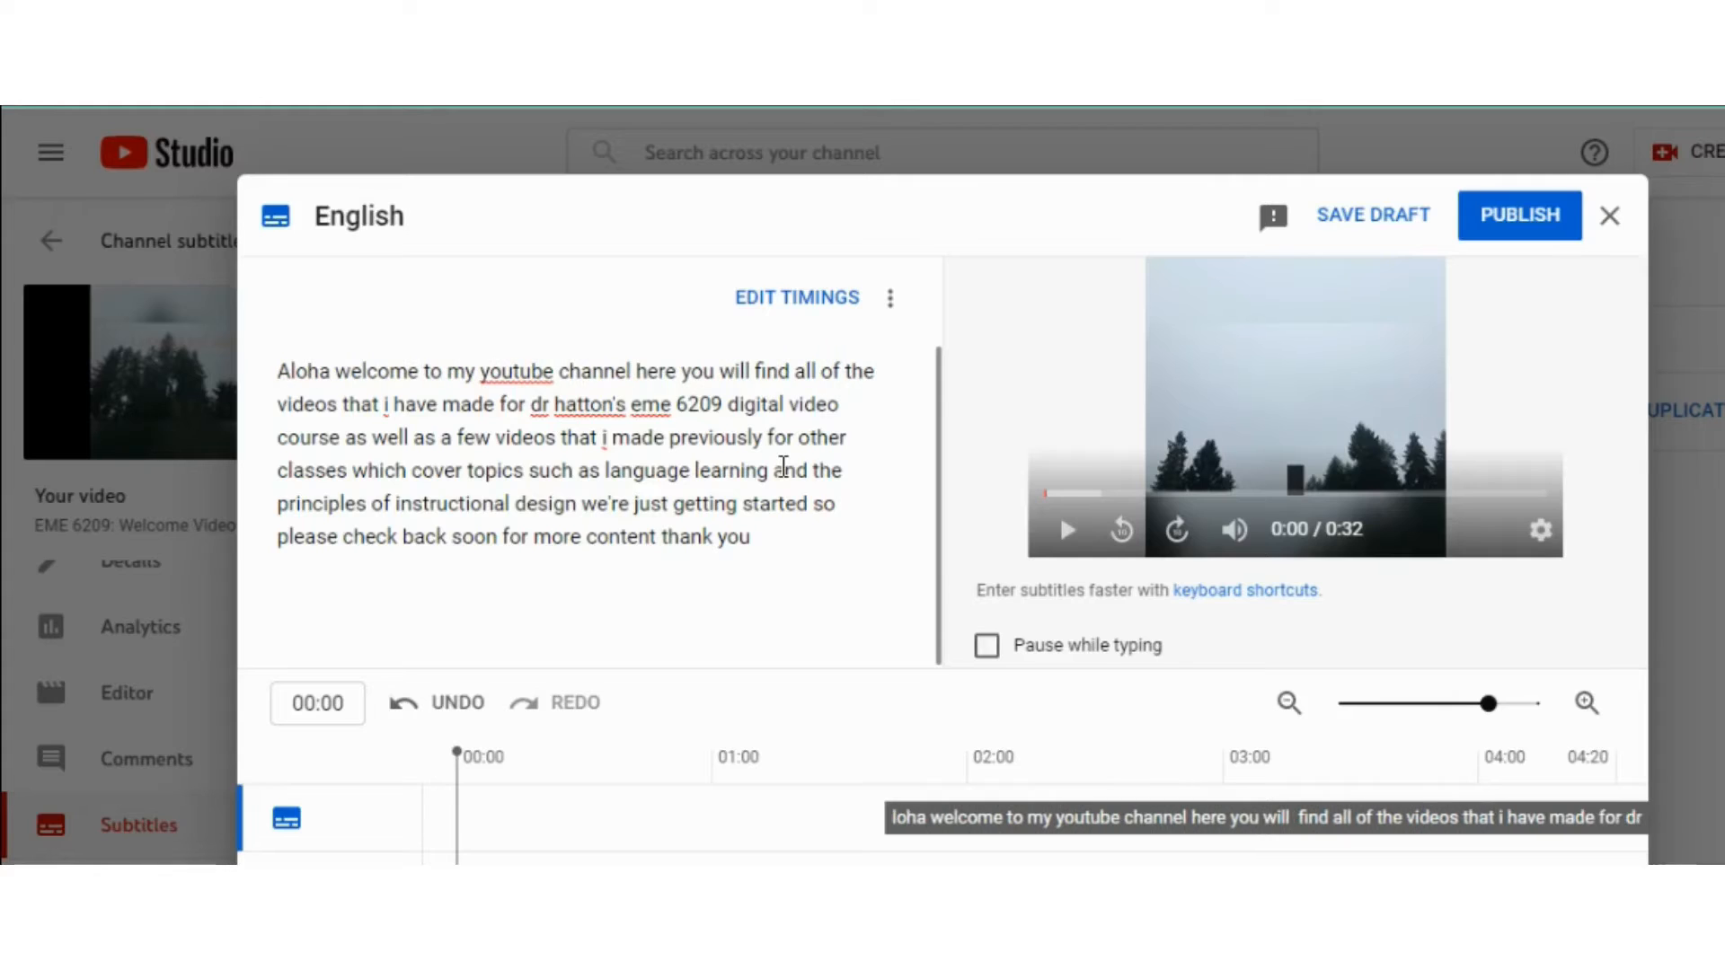
{"action": "key", "text": "Right"}
{"action": "key", "text": "Right"}
{"action": "type", "text": ","}
{"action": "key", "text": "Right"}
{"action": "key", "text": "Right"}
{"action": "key", "text": "BackSpace"}
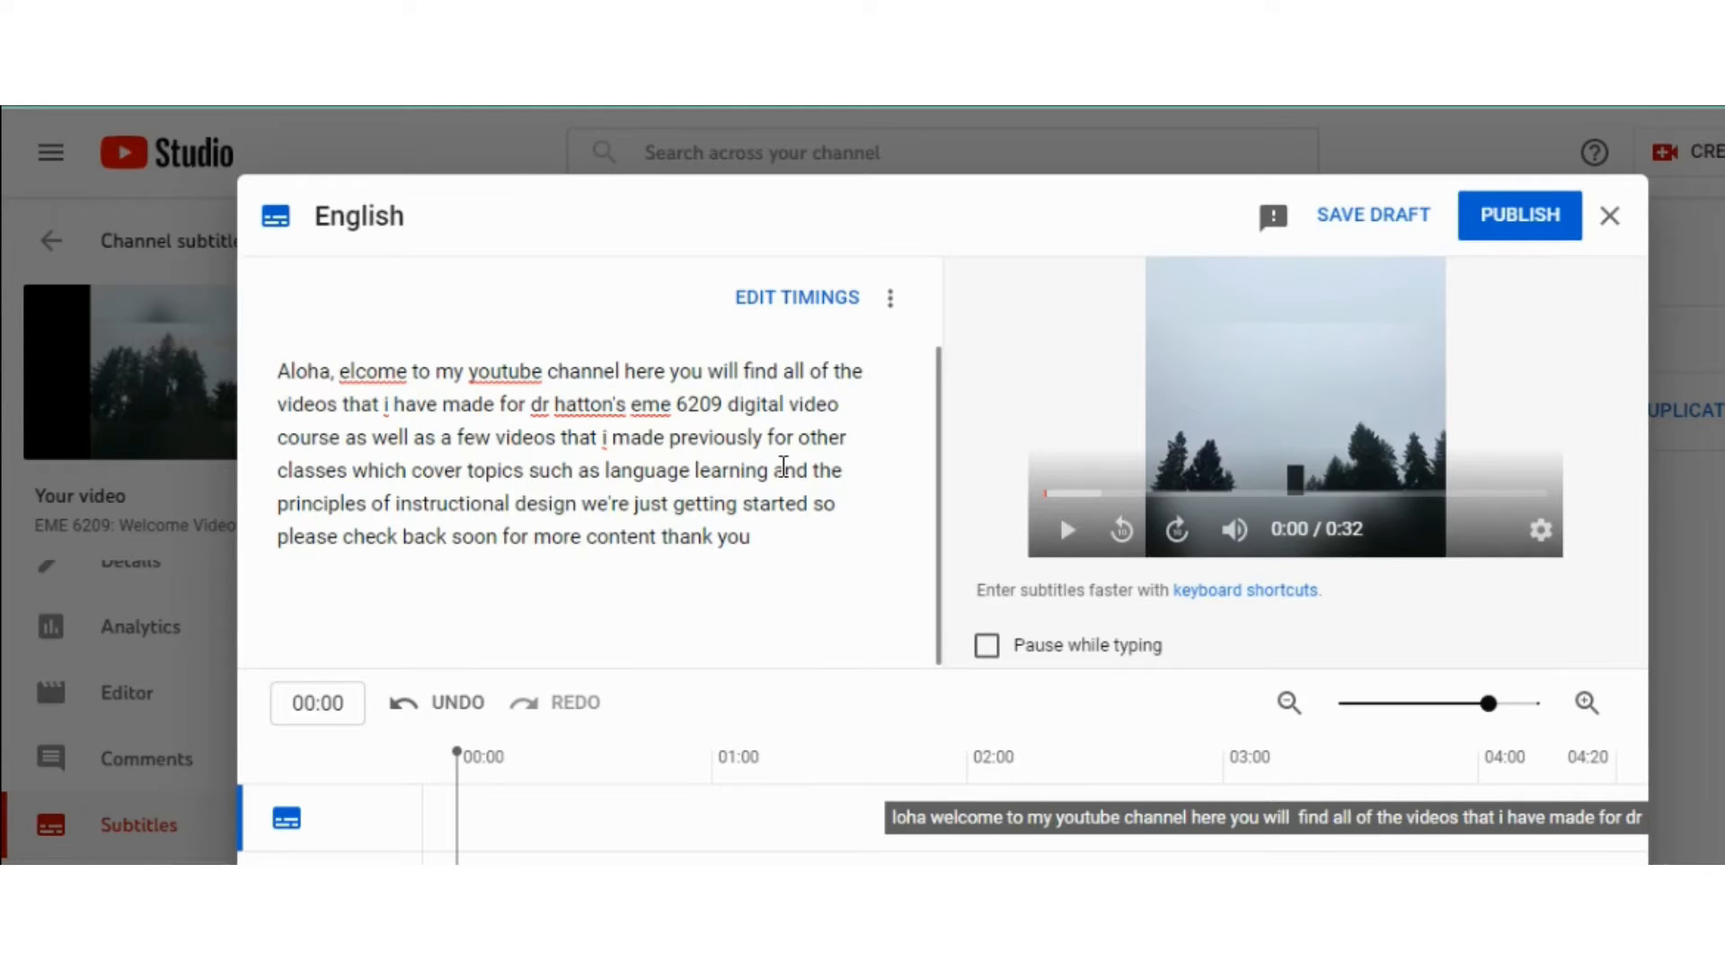
{"action": "type", "text": "w"}
Step: Correct "youtube" to "YouTube" in the first caption line and close the subtitles editor, discarding the changes
{"action": "key", "text": "Right"}
{"action": "key", "text": "Right"}
{"action": "key", "text": "Right"}
{"action": "key", "text": "Right"}
{"action": "key", "text": "Right"}
{"action": "key", "text": "Right"}
{"action": "key", "text": "Right"}
{"action": "key", "text": "Right"}
{"action": "key", "text": "Right"}
{"action": "key", "text": "Right"}
{"action": "key", "text": "Right"}
{"action": "key", "text": "Right"}
{"action": "key", "text": "Right"}
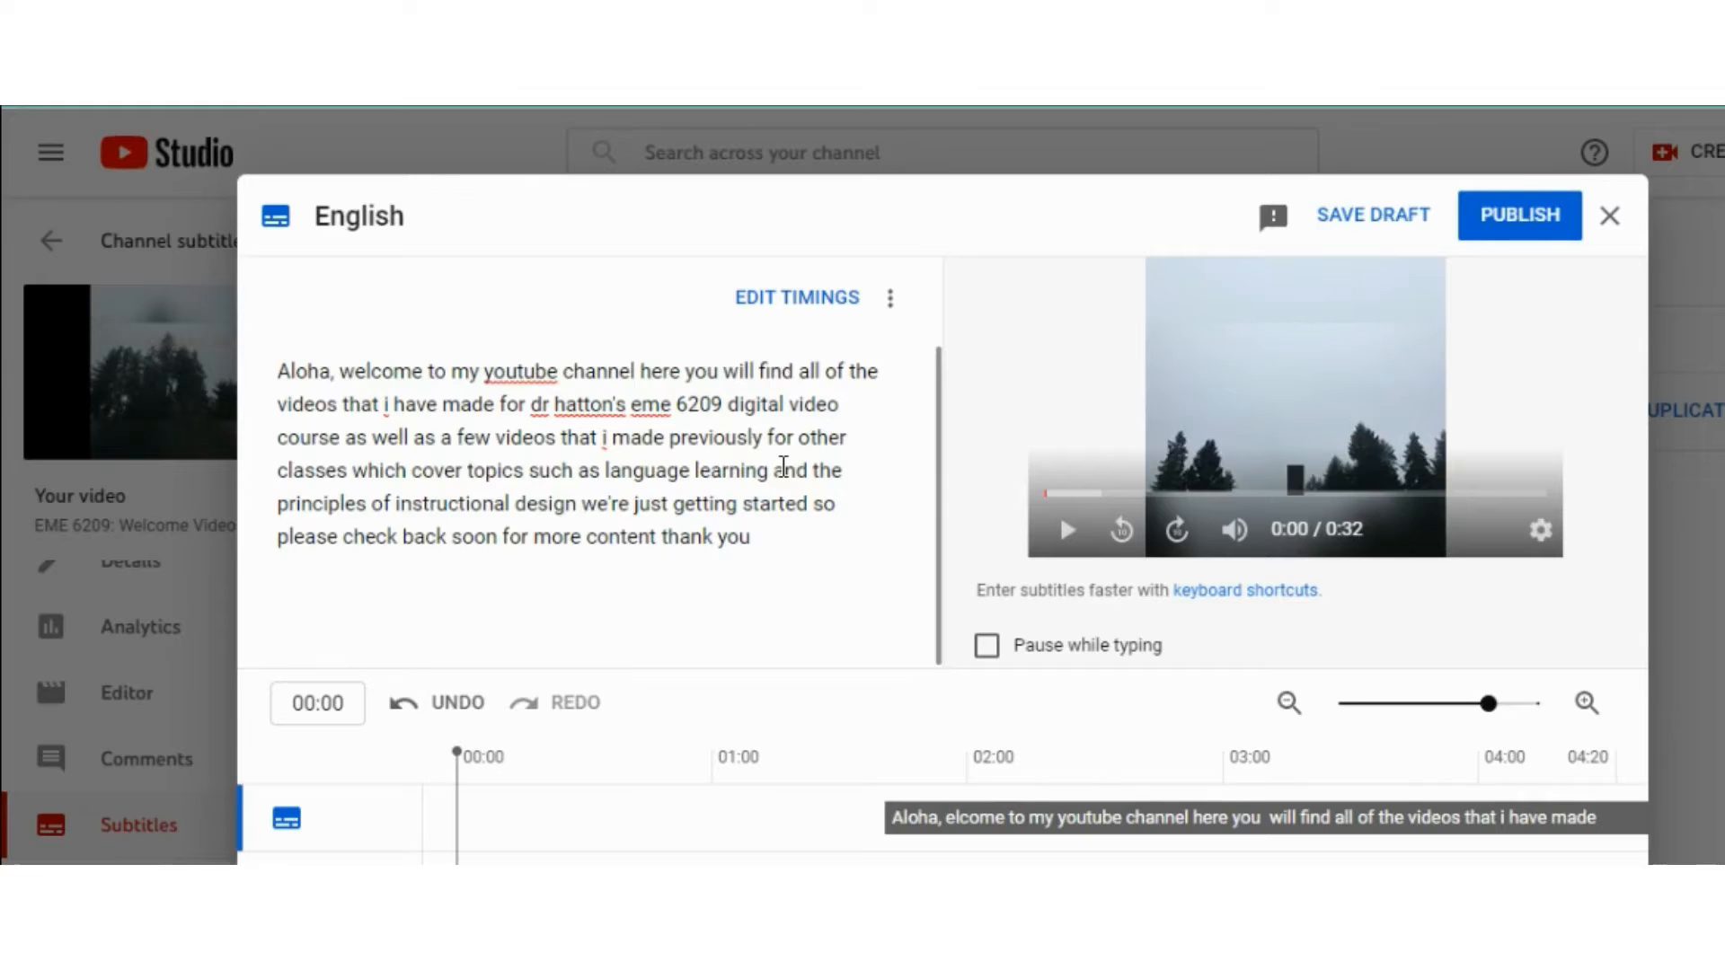
{"action": "key", "text": "Delete"}
{"action": "type", "text": "Y"}
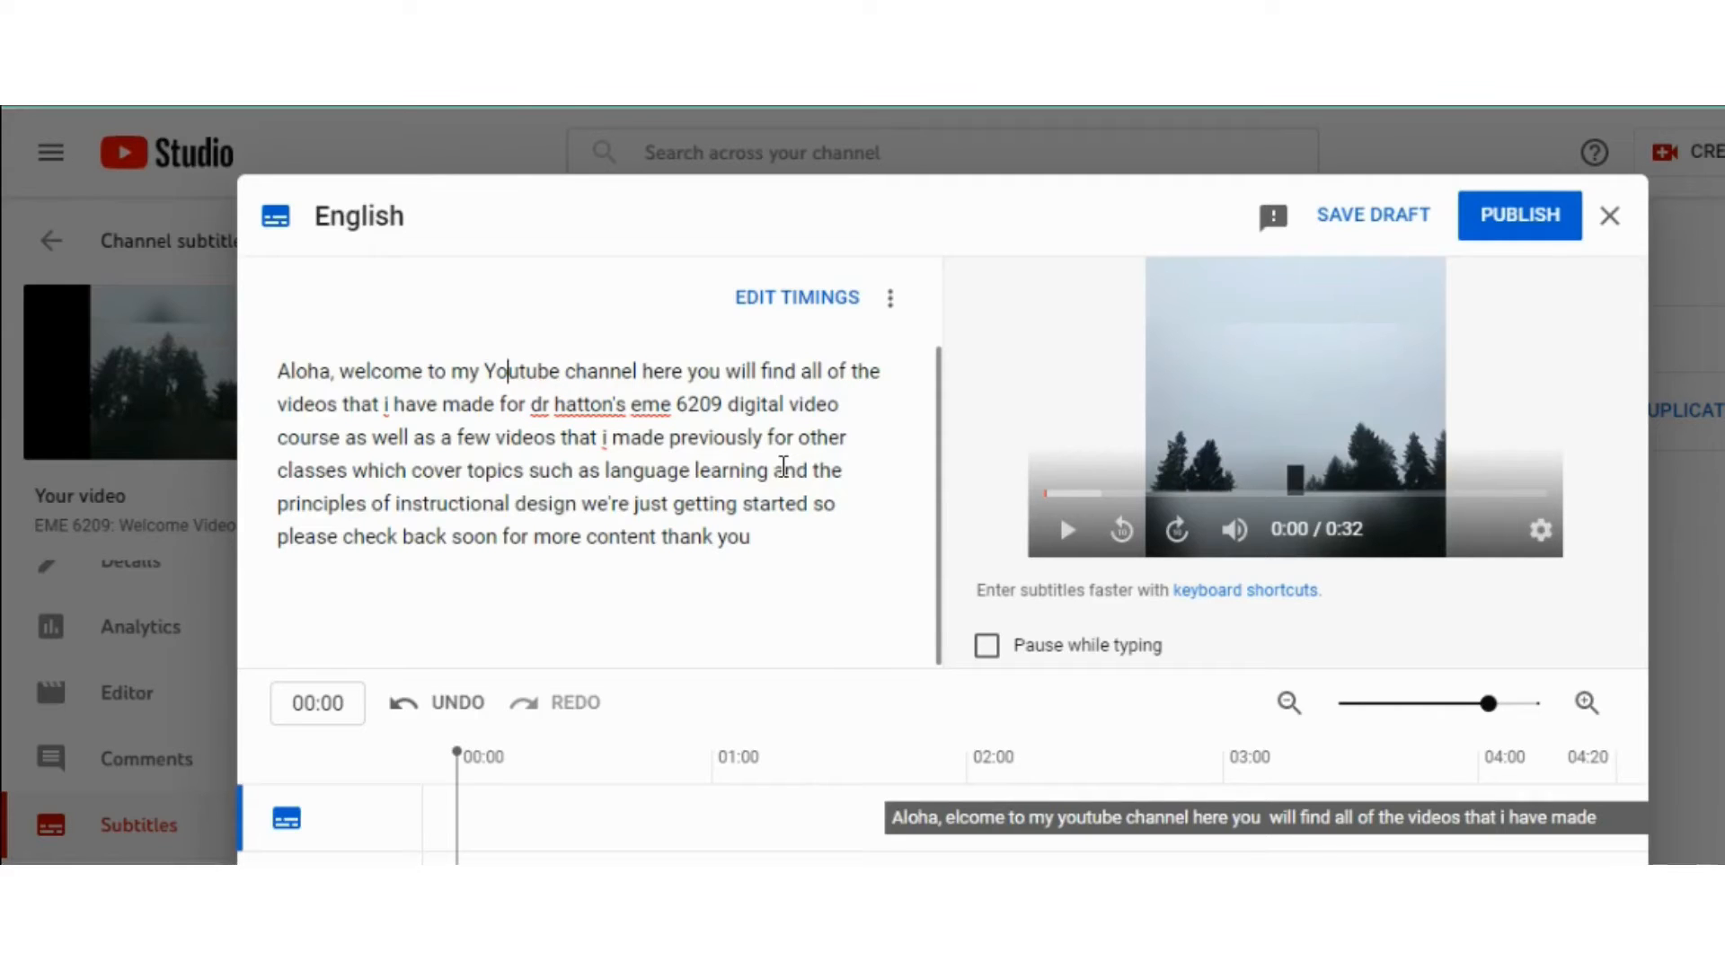
{"action": "key", "text": "Right"}
{"action": "key", "text": "Delete"}
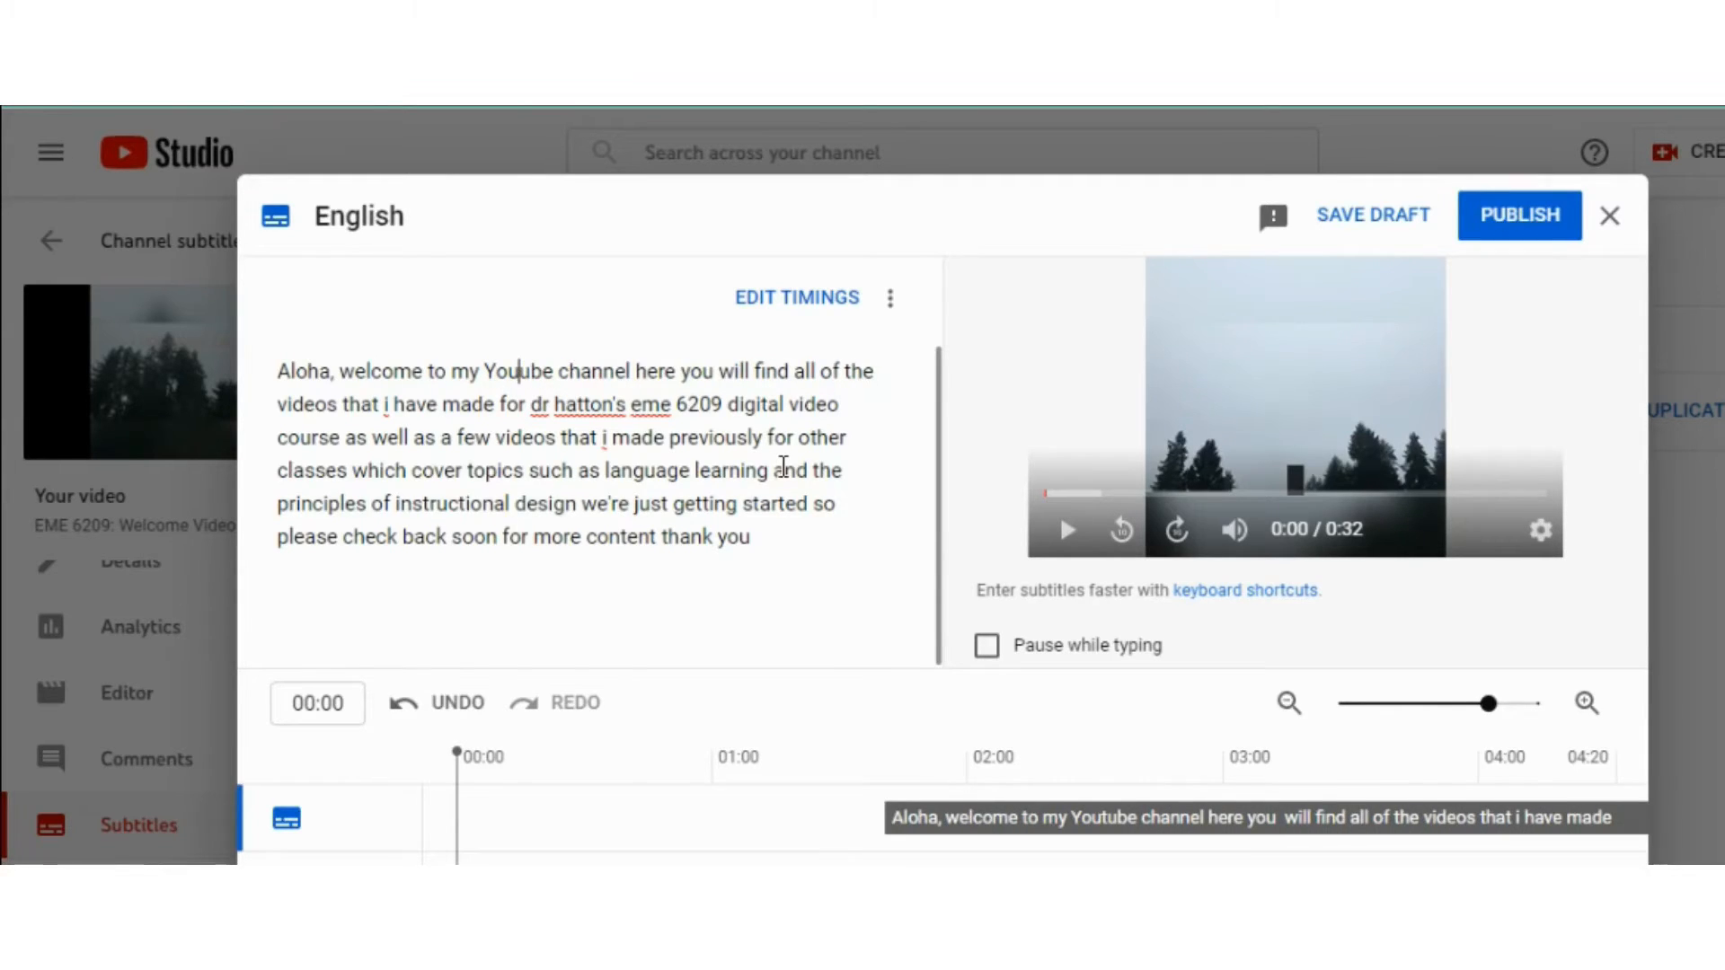
{"action": "type", "text": "T"}
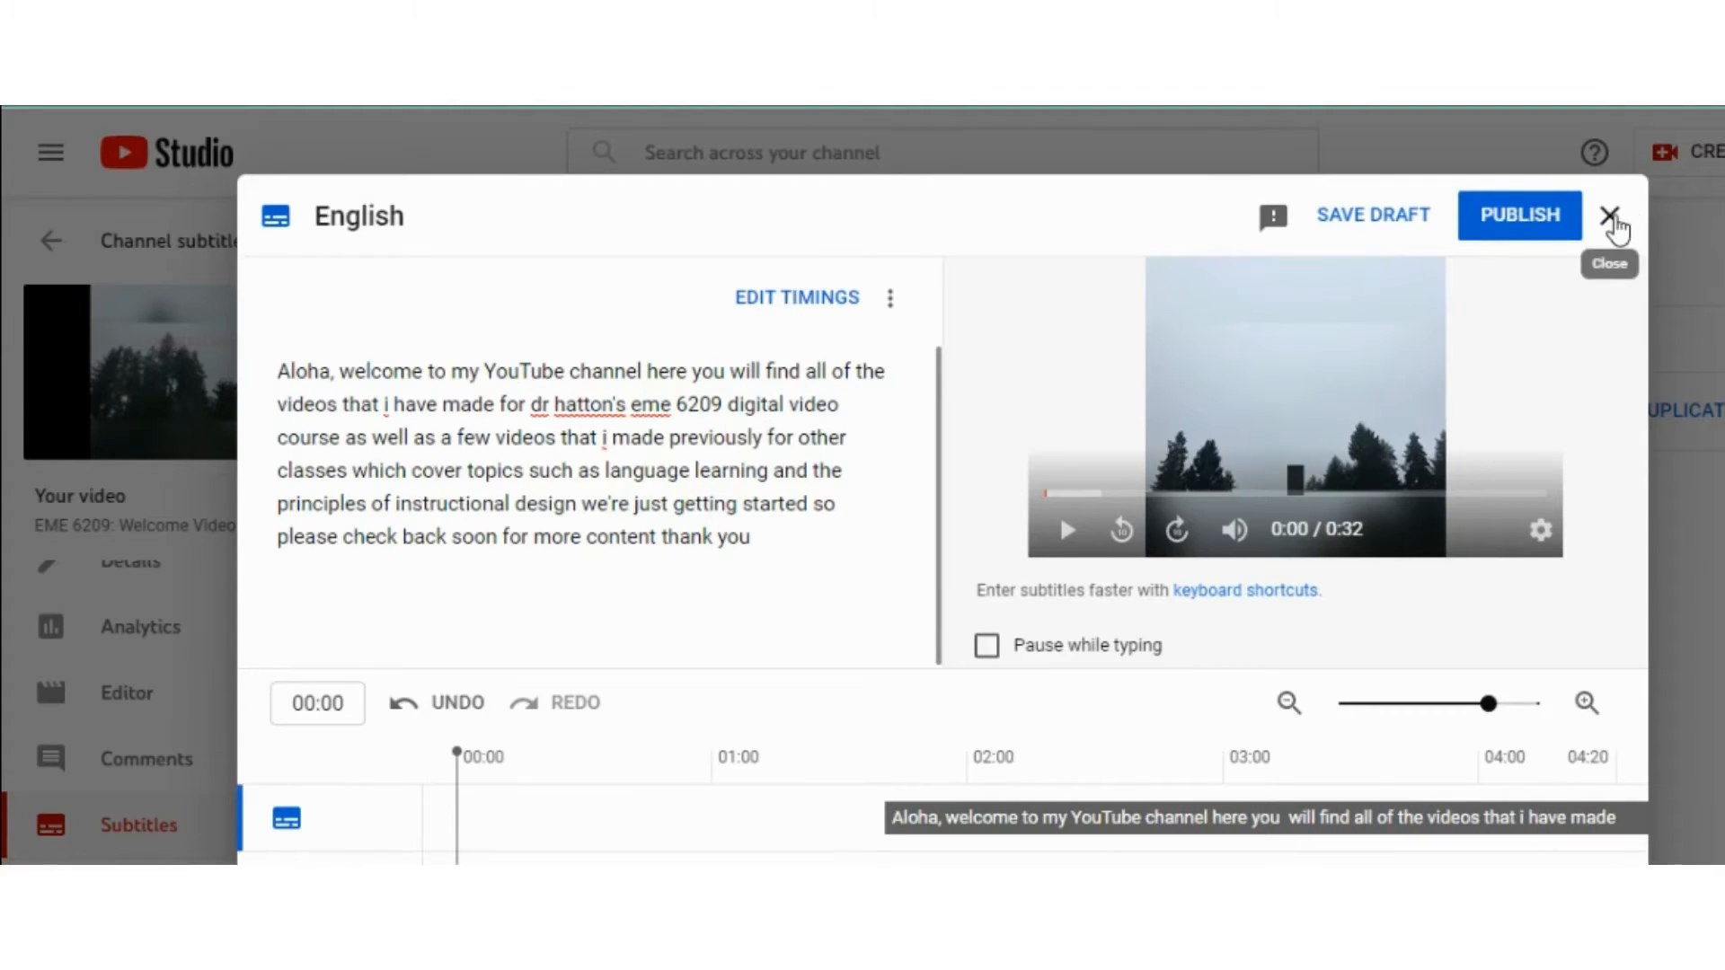
{"action": "left_click", "coordinate": [1614, 221]}
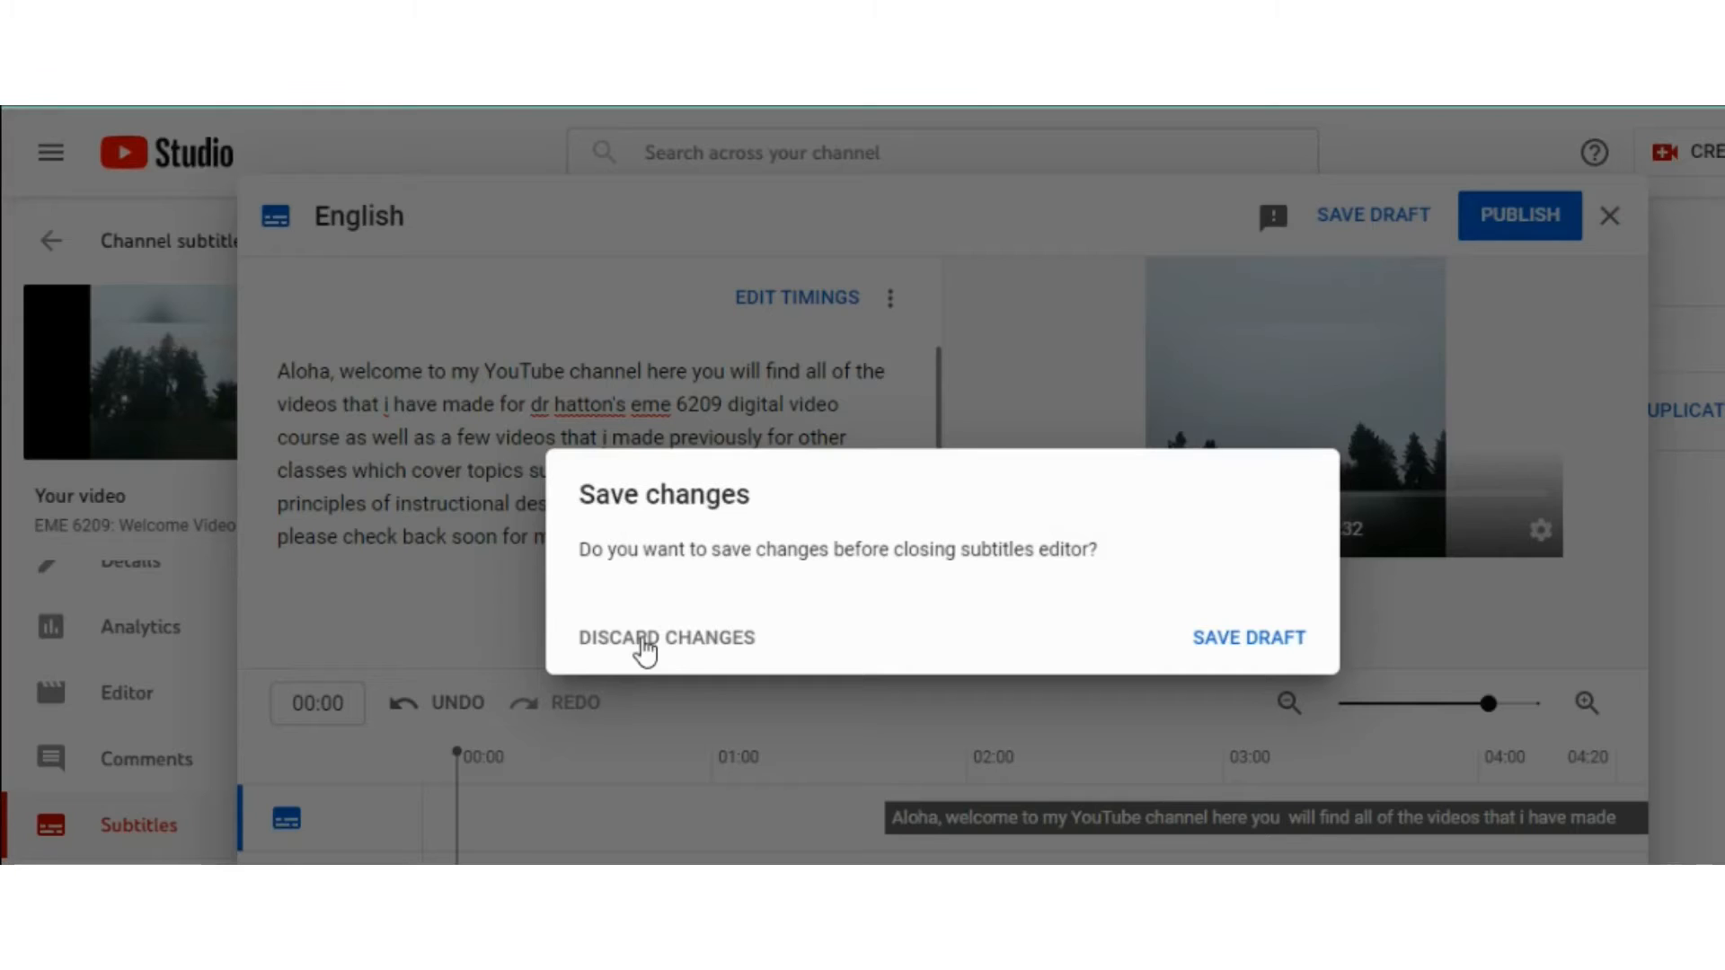
{"action": "left_click", "coordinate": [643, 642]}
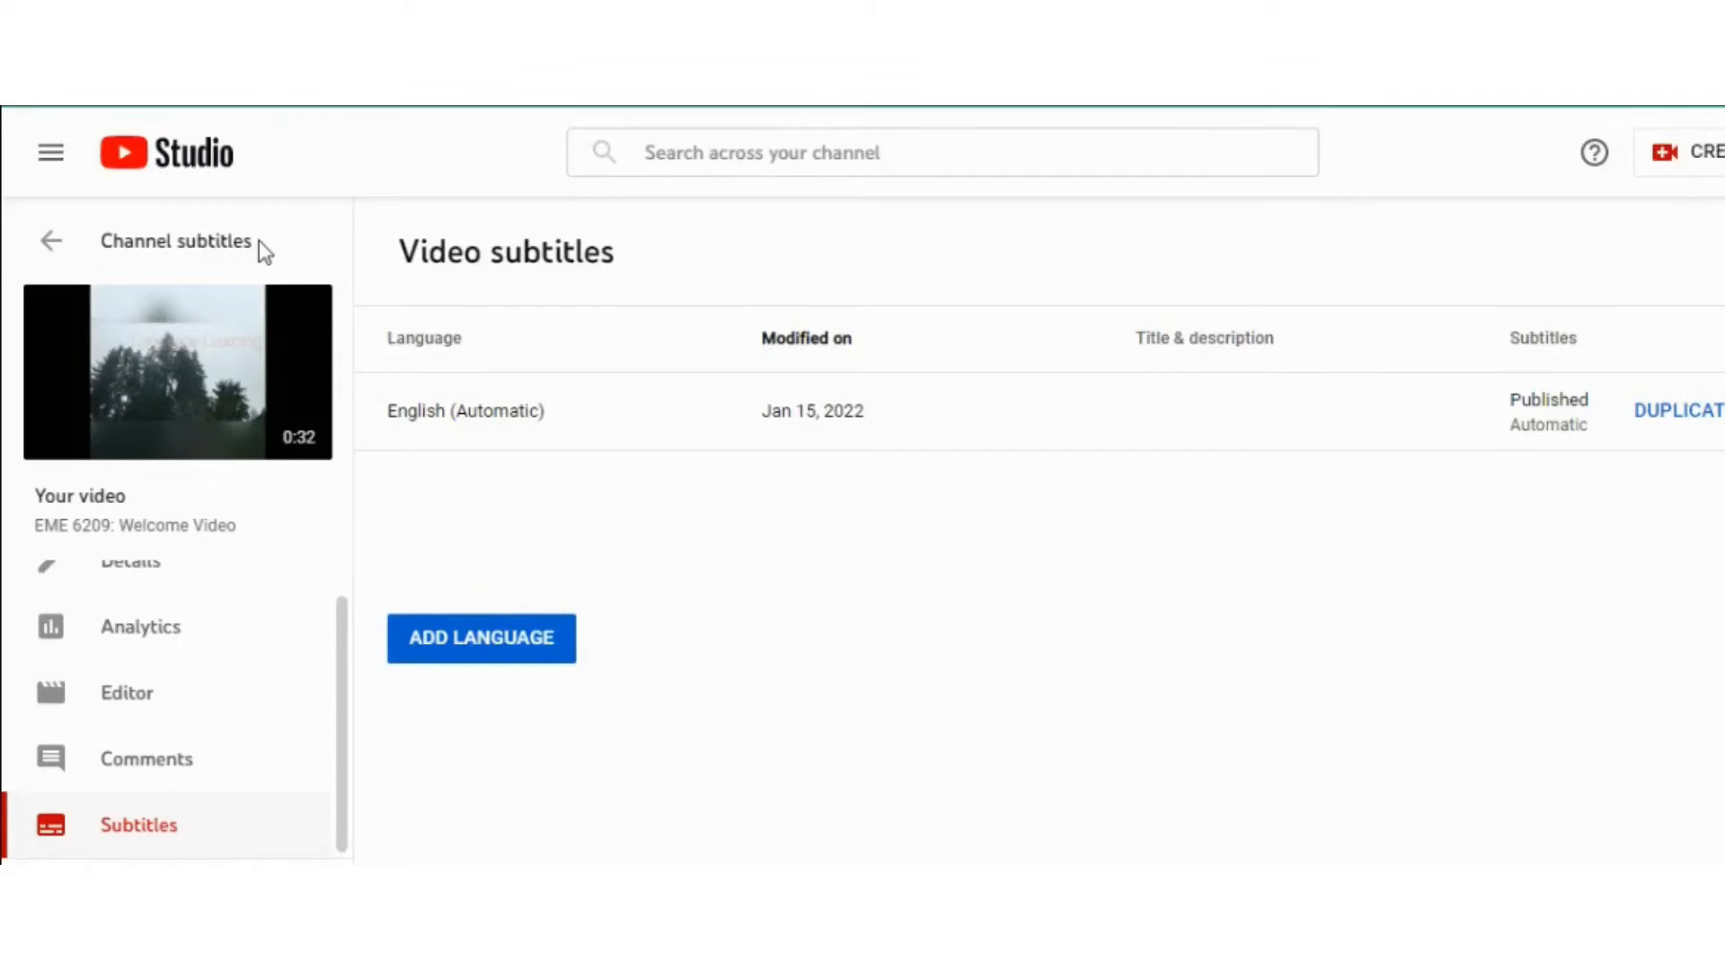
Step: Return to the channel's subtitles list, open "M5: Cooking Demonstration" and start adding English subtitles to it
{"action": "left_click", "coordinate": [53, 254]}
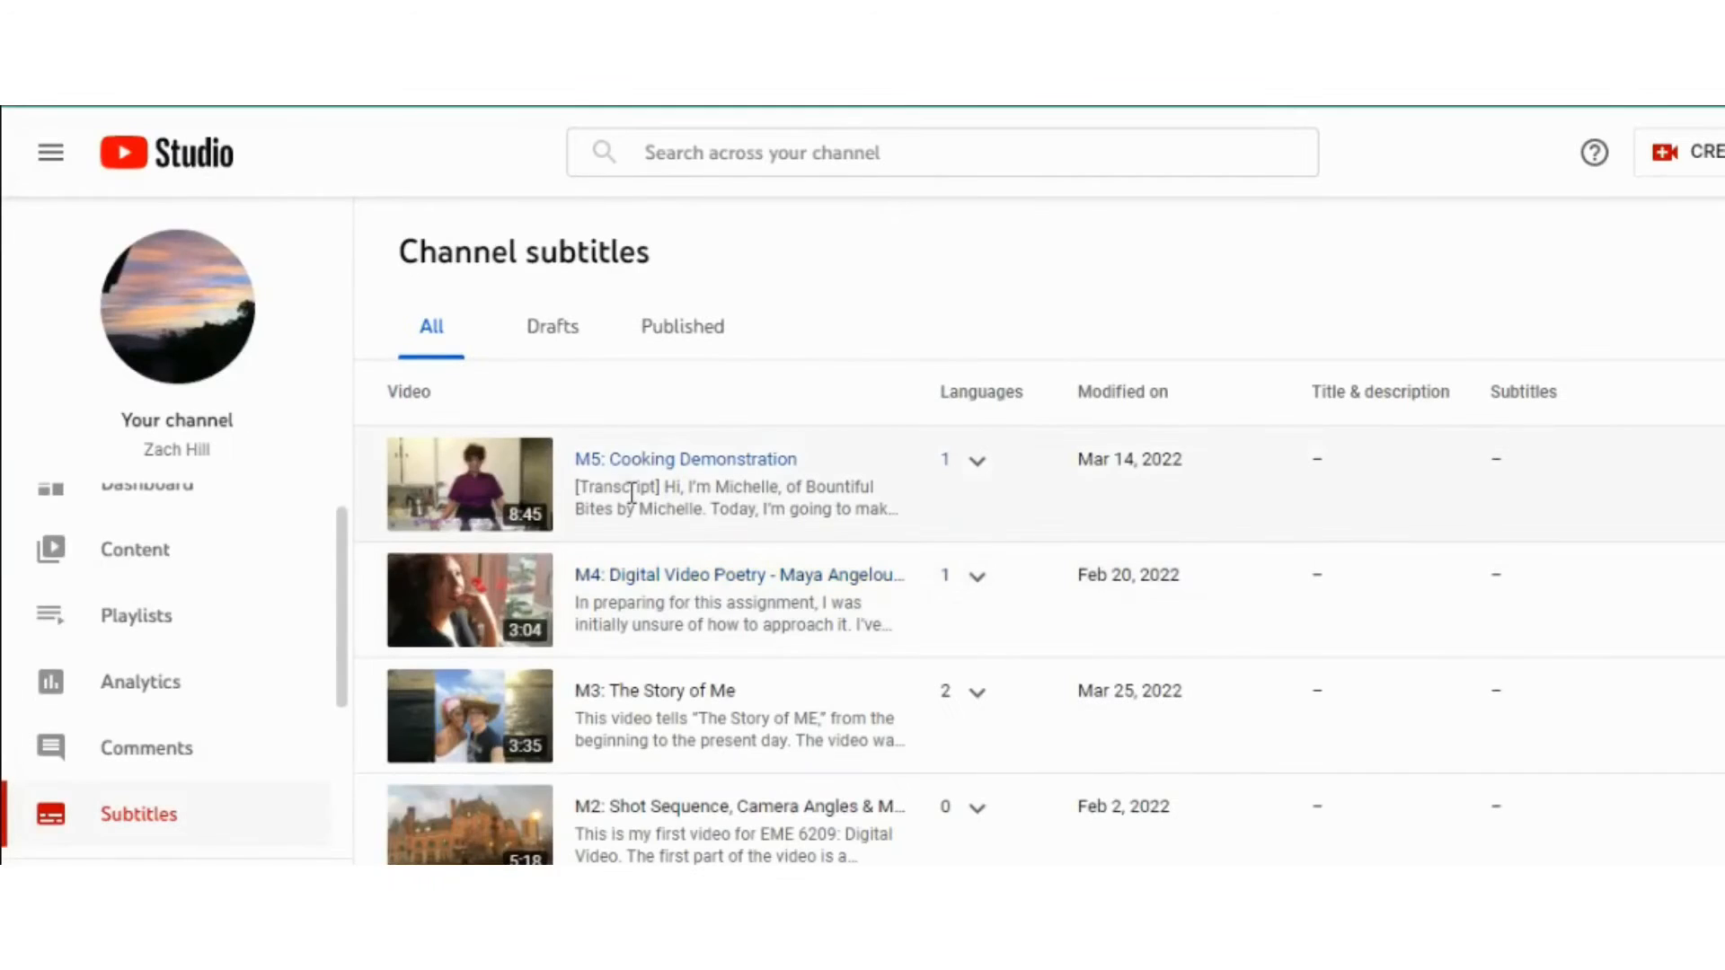
{"action": "left_click", "coordinate": [642, 461]}
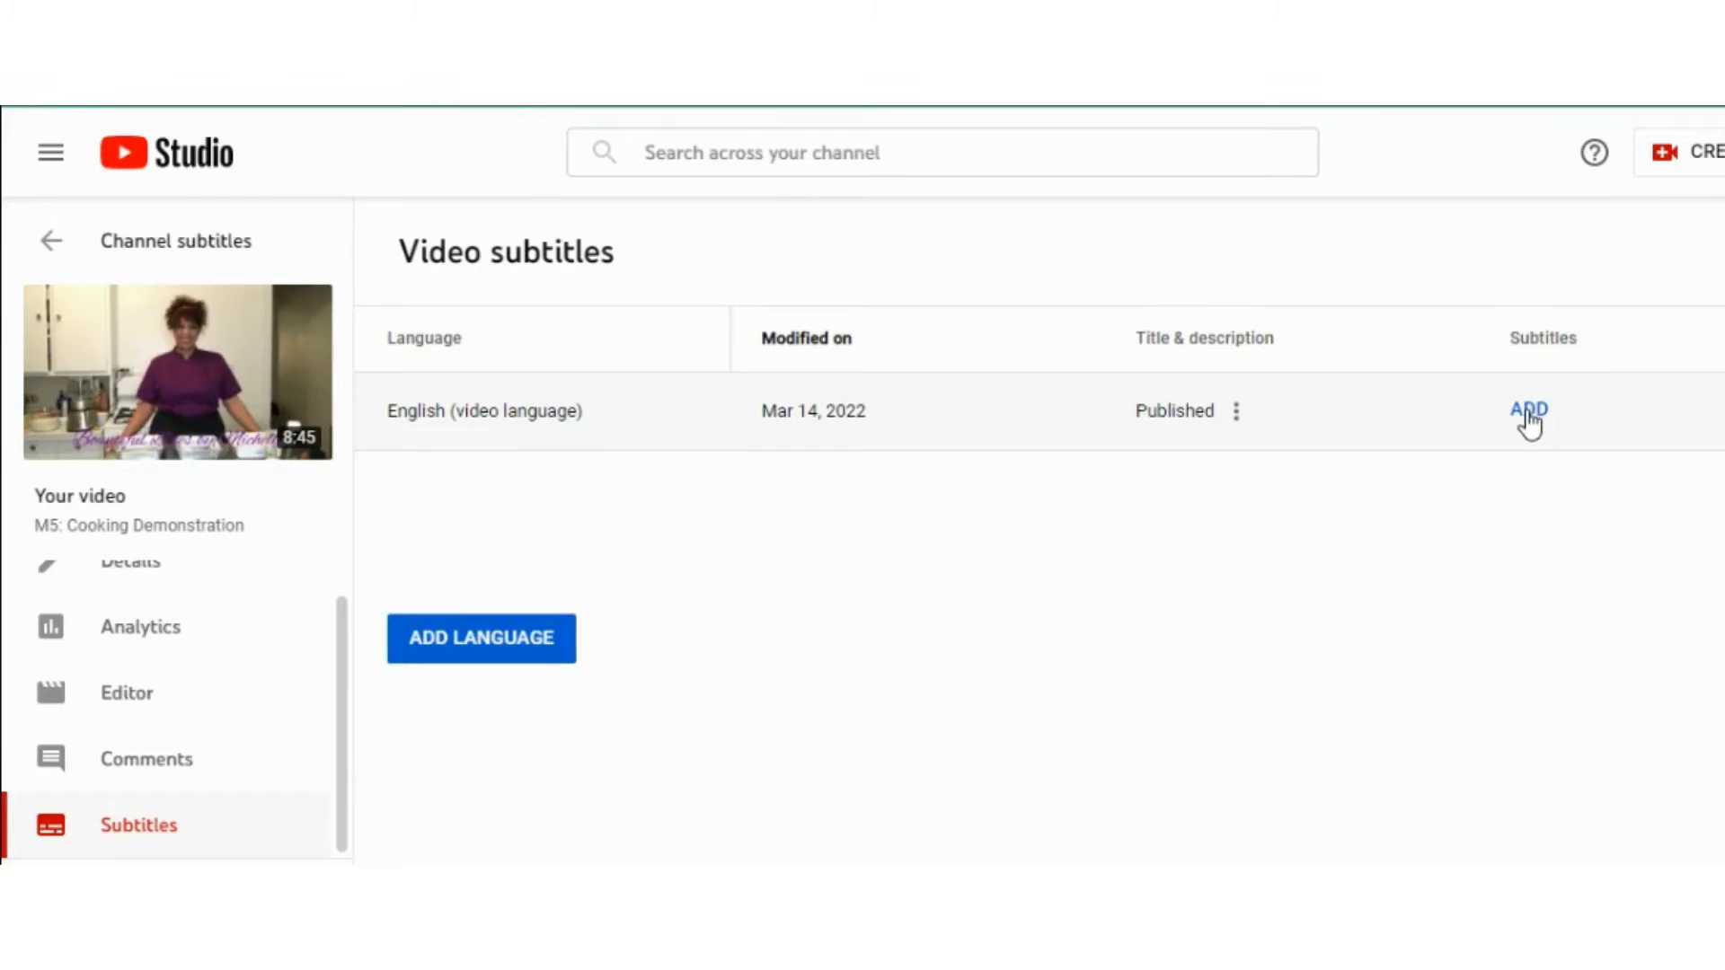
{"action": "left_click", "coordinate": [1530, 412]}
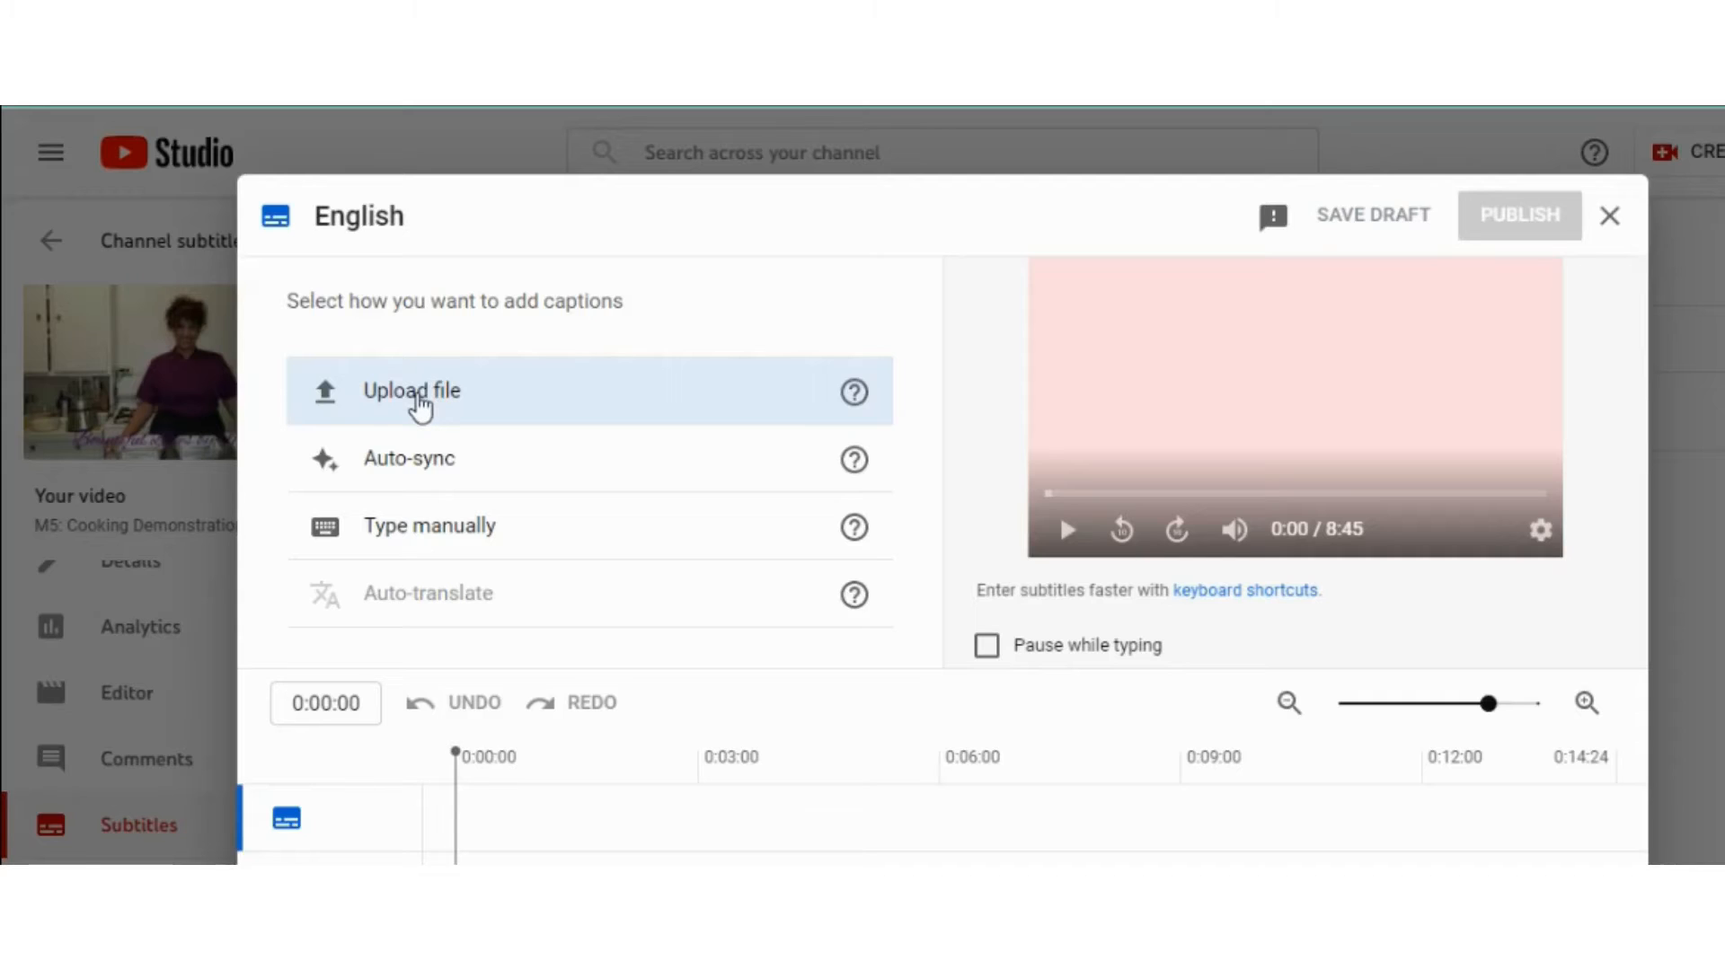
{"action": "left_click", "coordinate": [420, 407]}
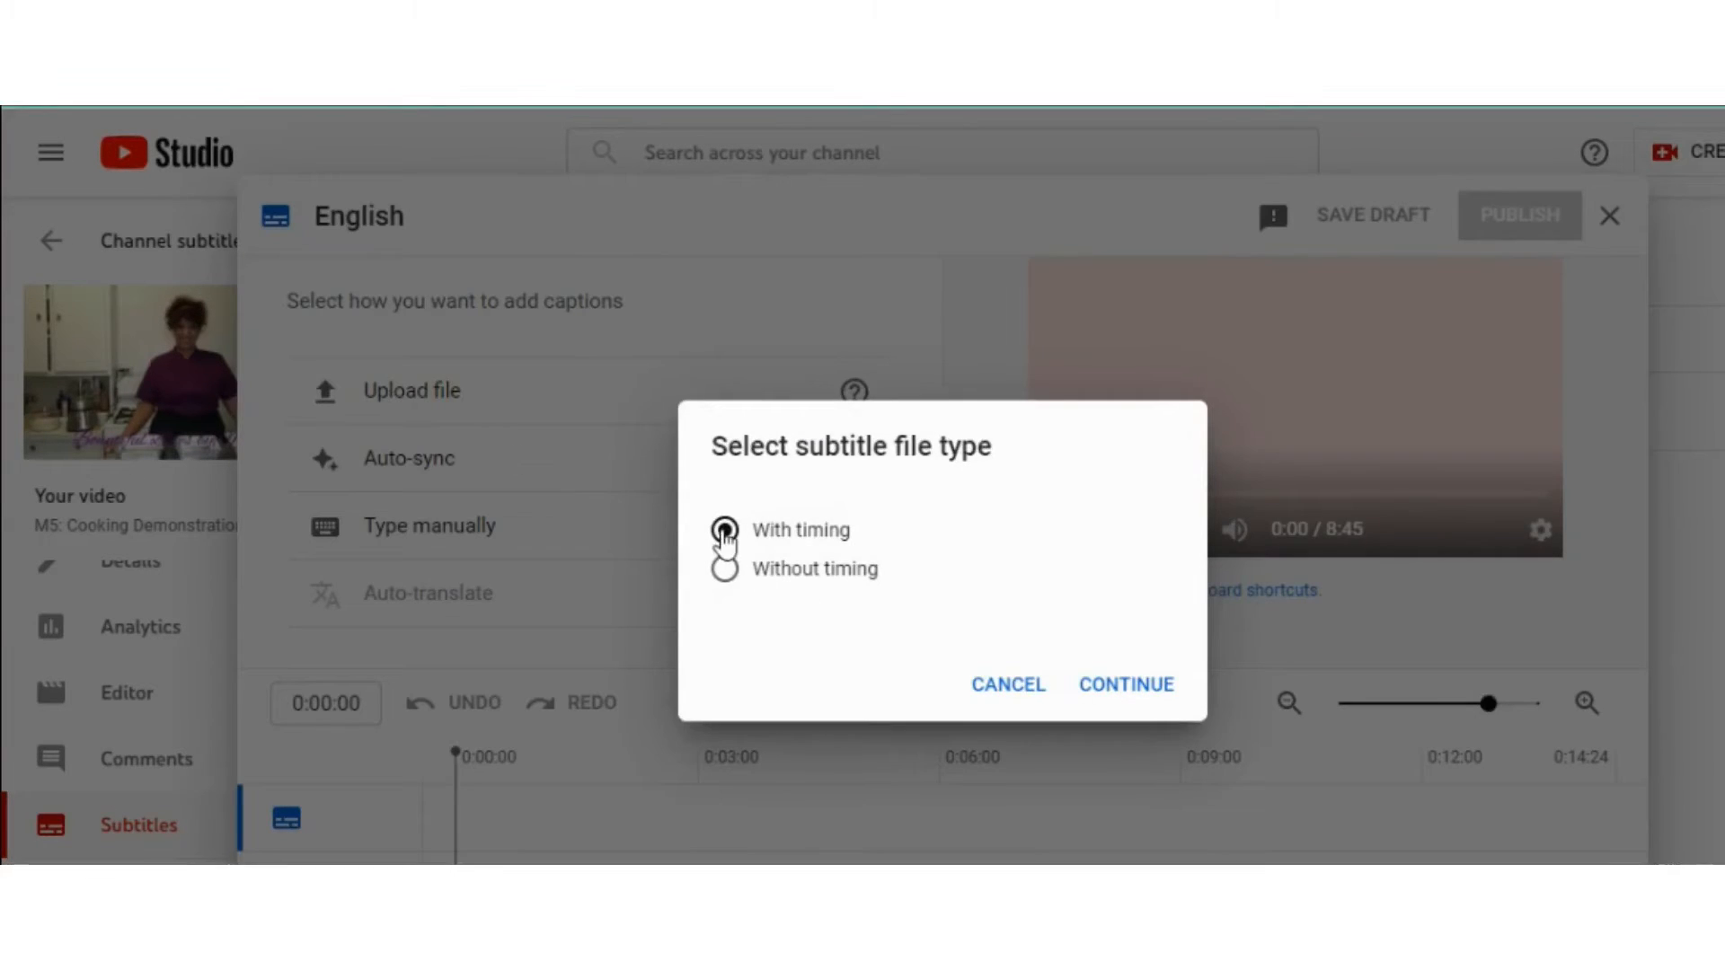
{"action": "left_click", "coordinate": [723, 569]}
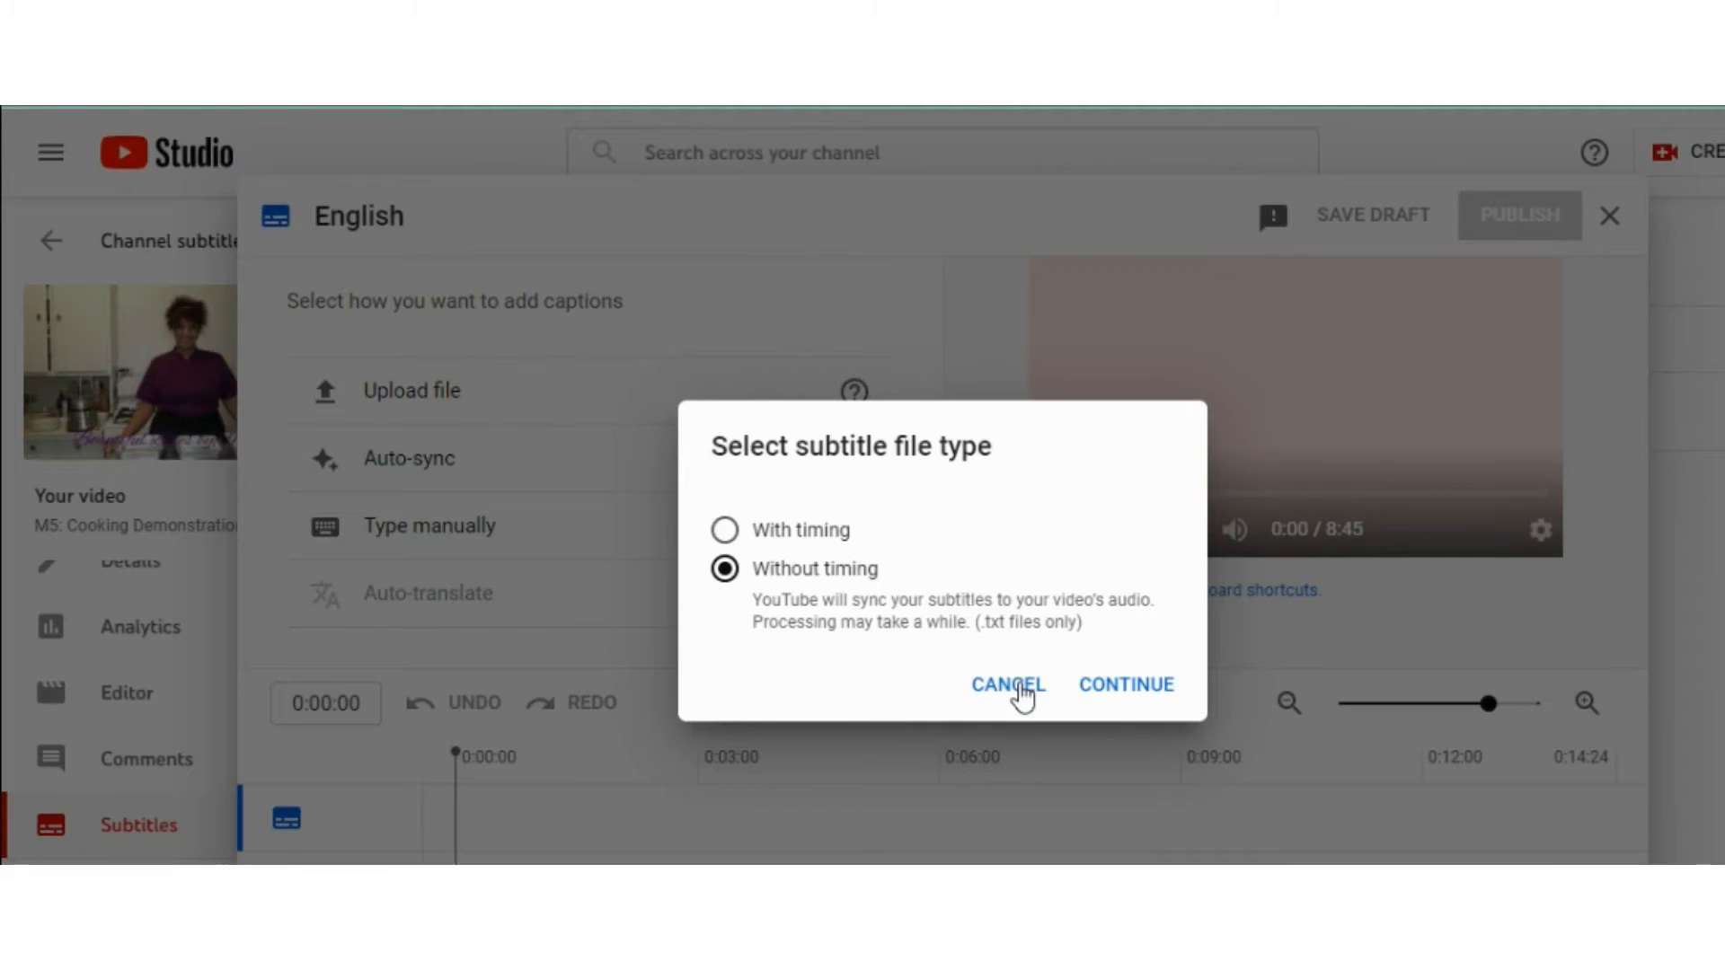
{"action": "left_click", "coordinate": [1022, 690]}
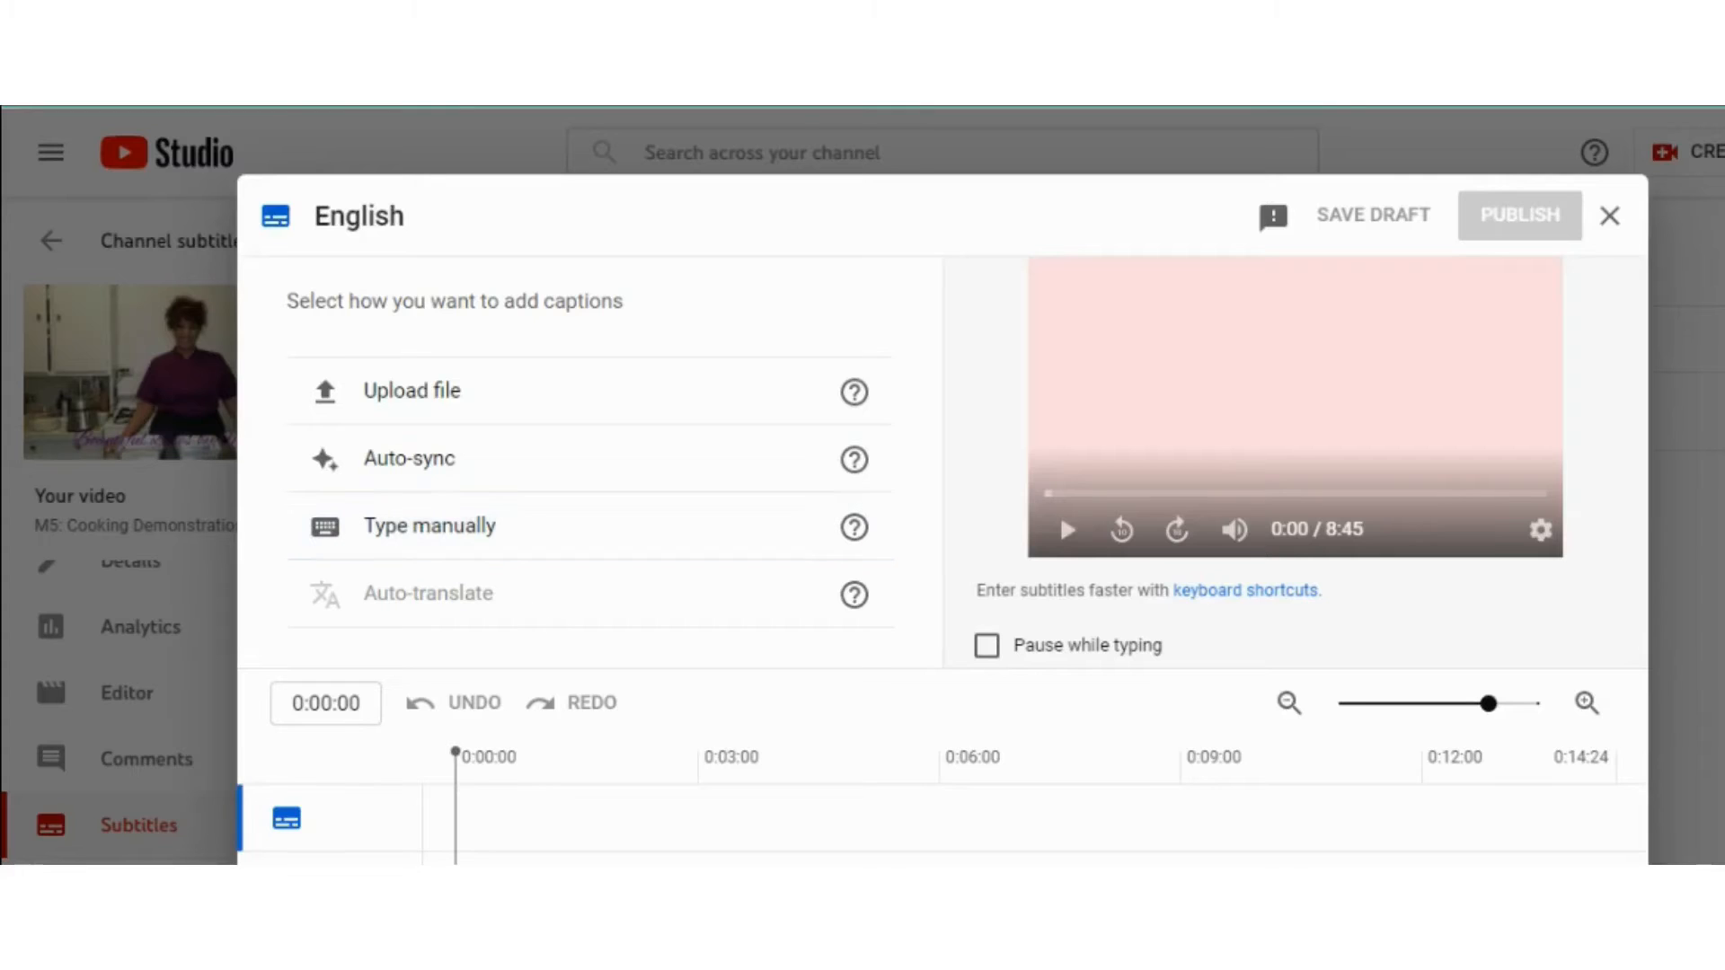
Step: Switch to the M5: Cooking Demonstration transcript and copy its text from the opening greeting onward, past the noodles being added to the pan
{"action": "key", "text": "ctrl+Tab"}
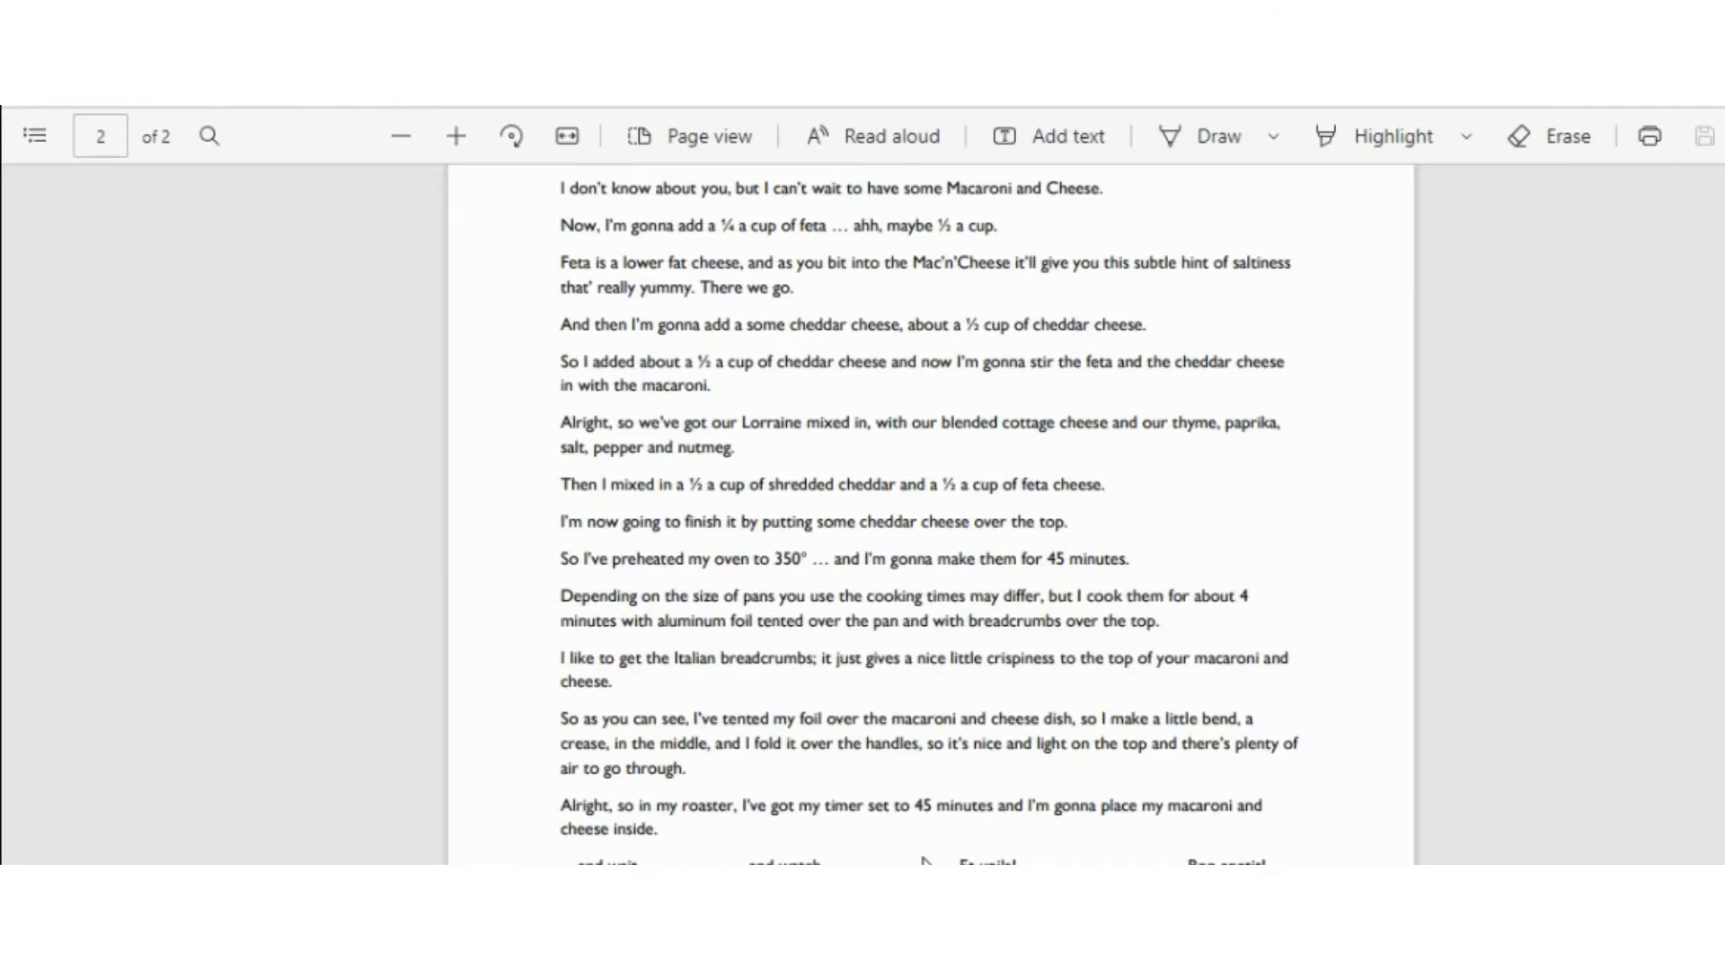
{"action": "scroll", "coordinate": [926, 863], "scroll_direction": "up", "scroll_amount": 15}
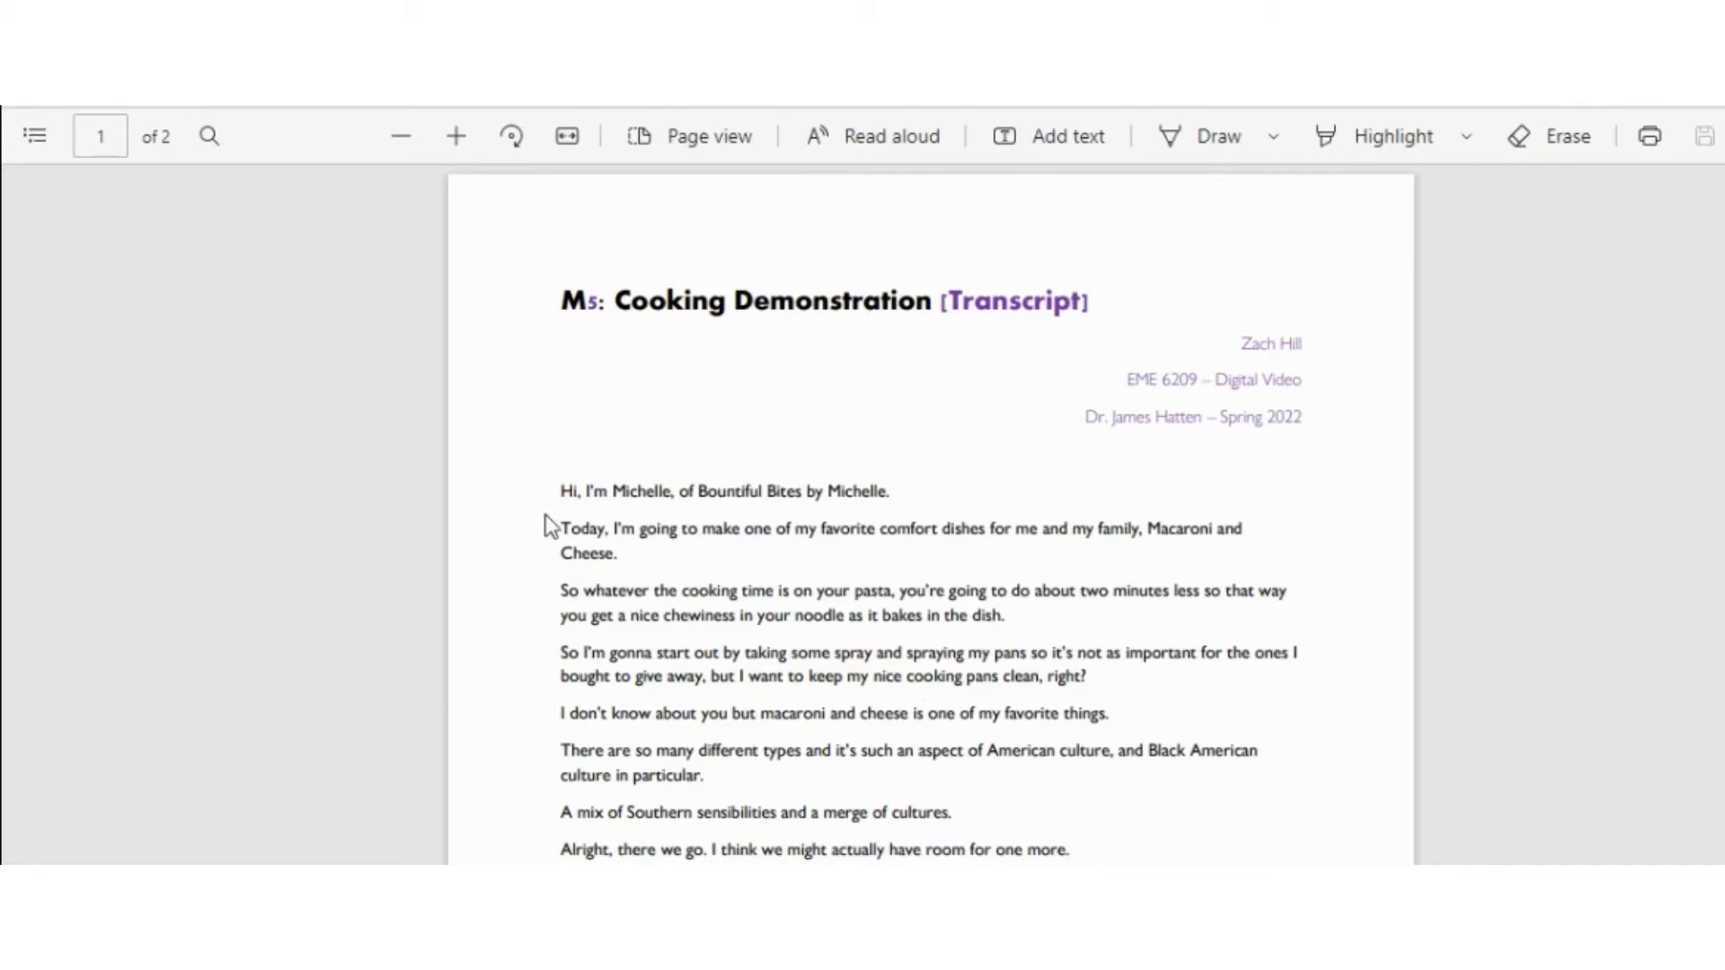
{"action": "left_click_drag", "start_coordinate": [562, 493], "coordinate": [936, 864]}
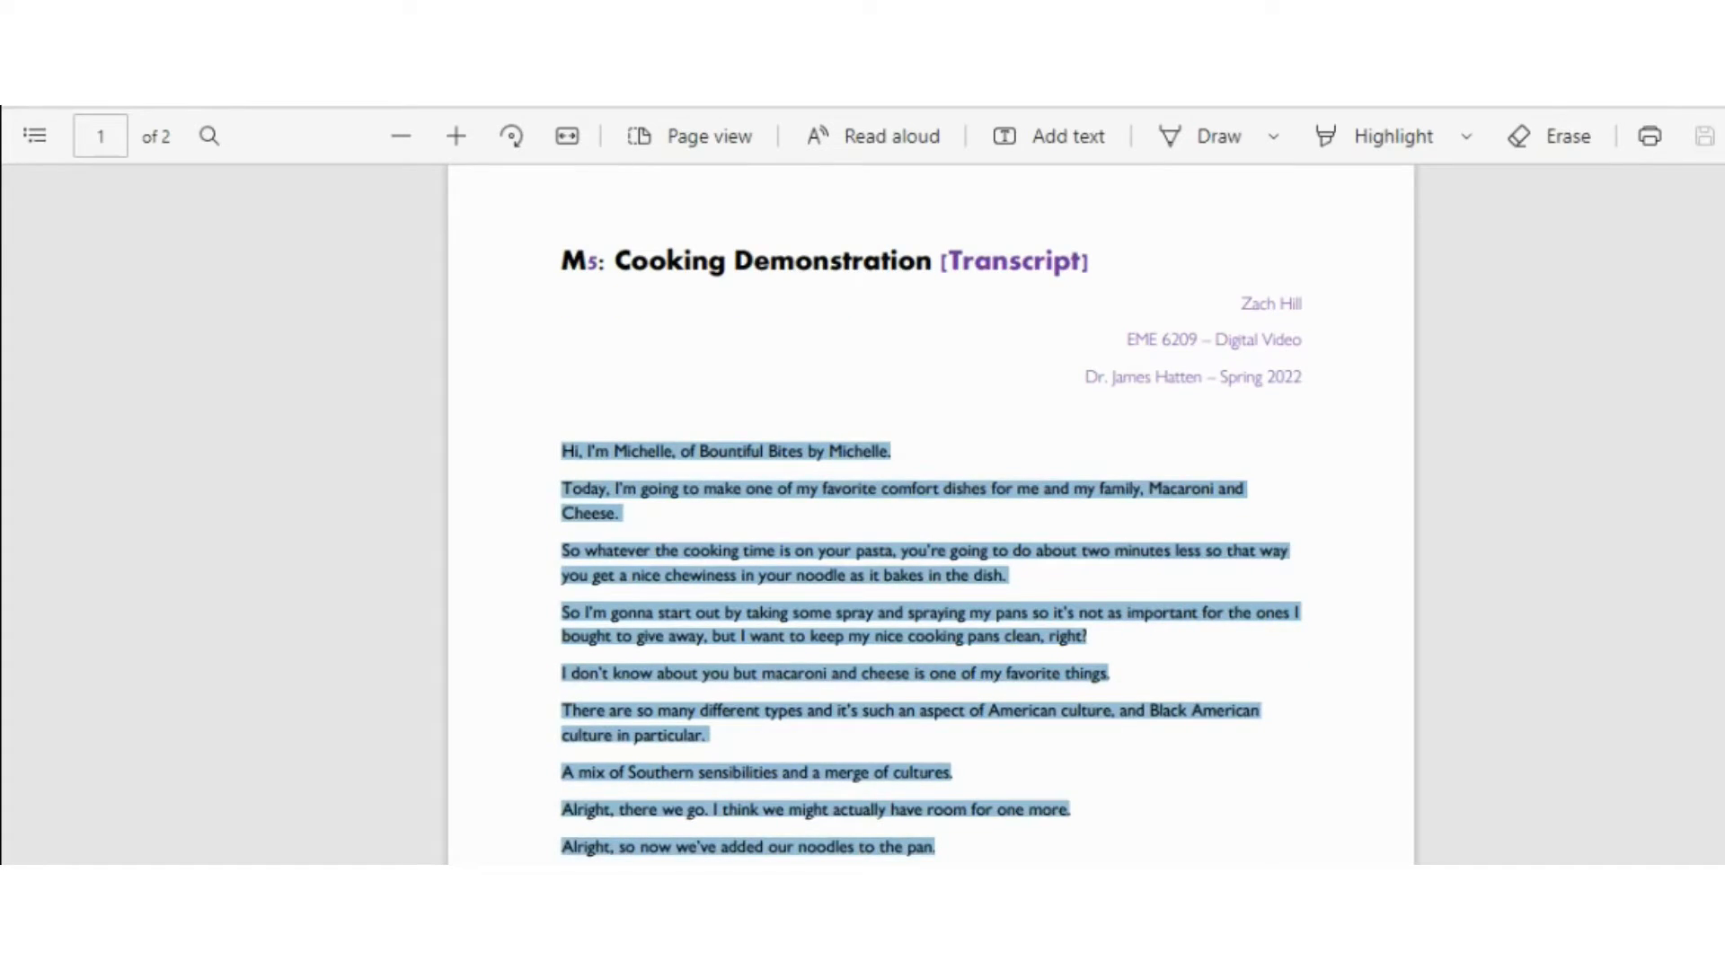
{"action": "key", "text": "Escape"}
{"action": "left_click_drag", "start_coordinate": [563, 452], "coordinate": [939, 849]}
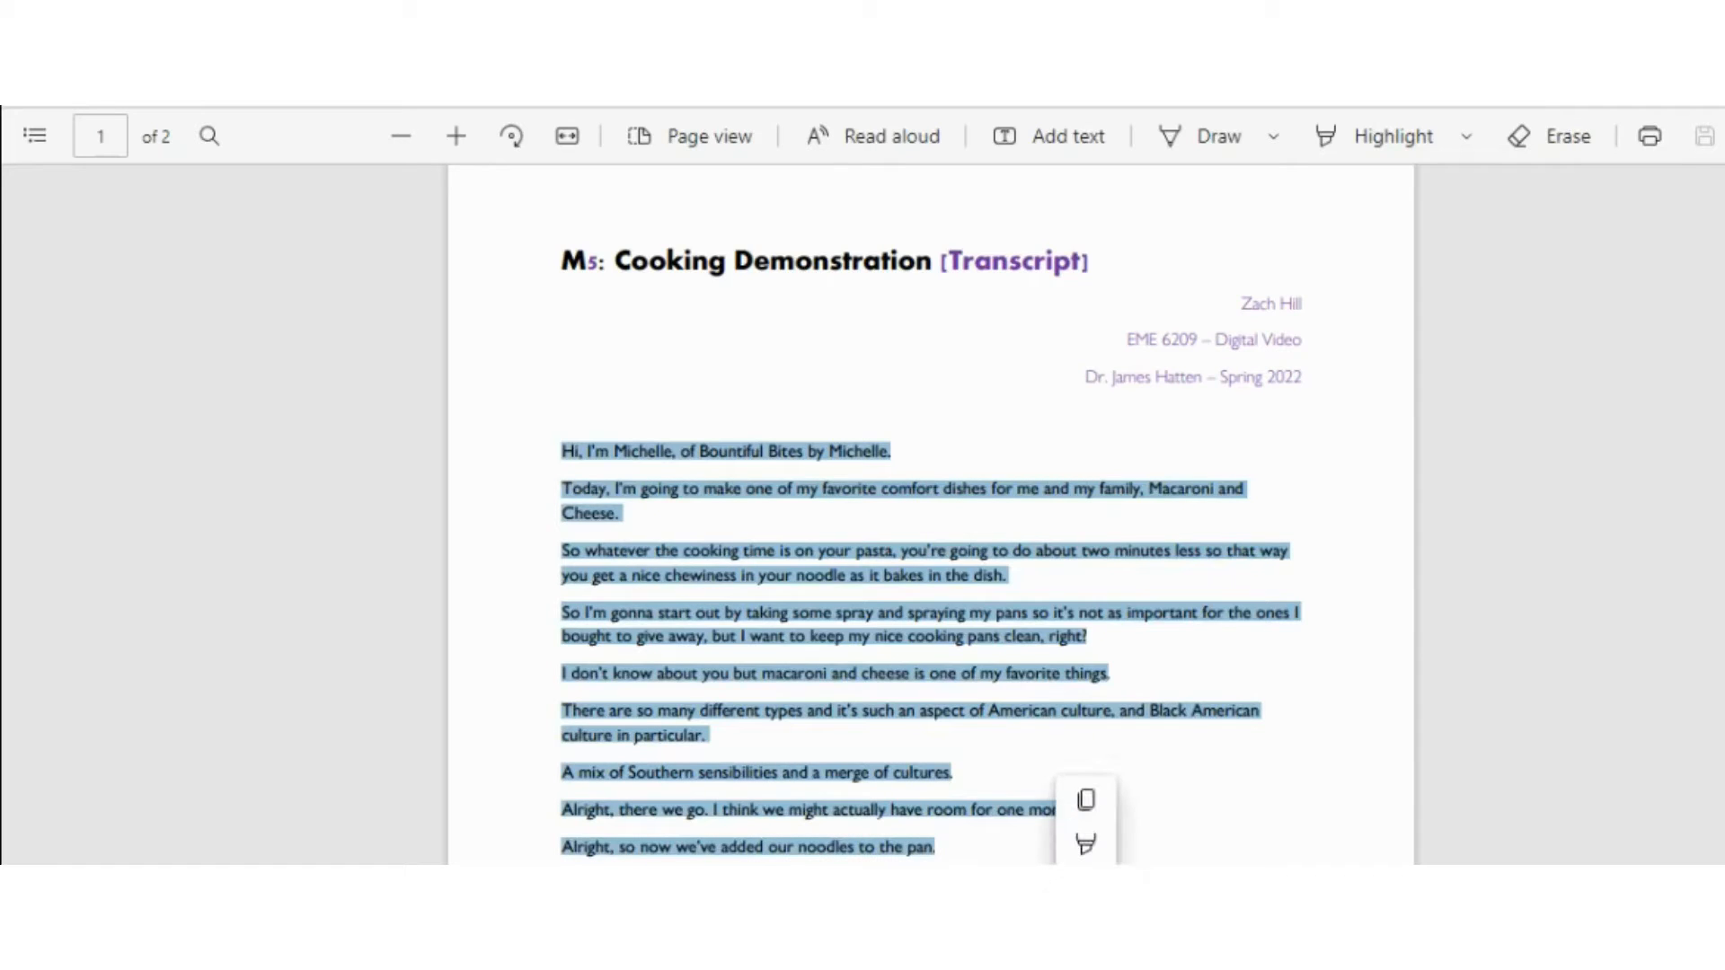
{"action": "key", "text": "ctrl+c"}
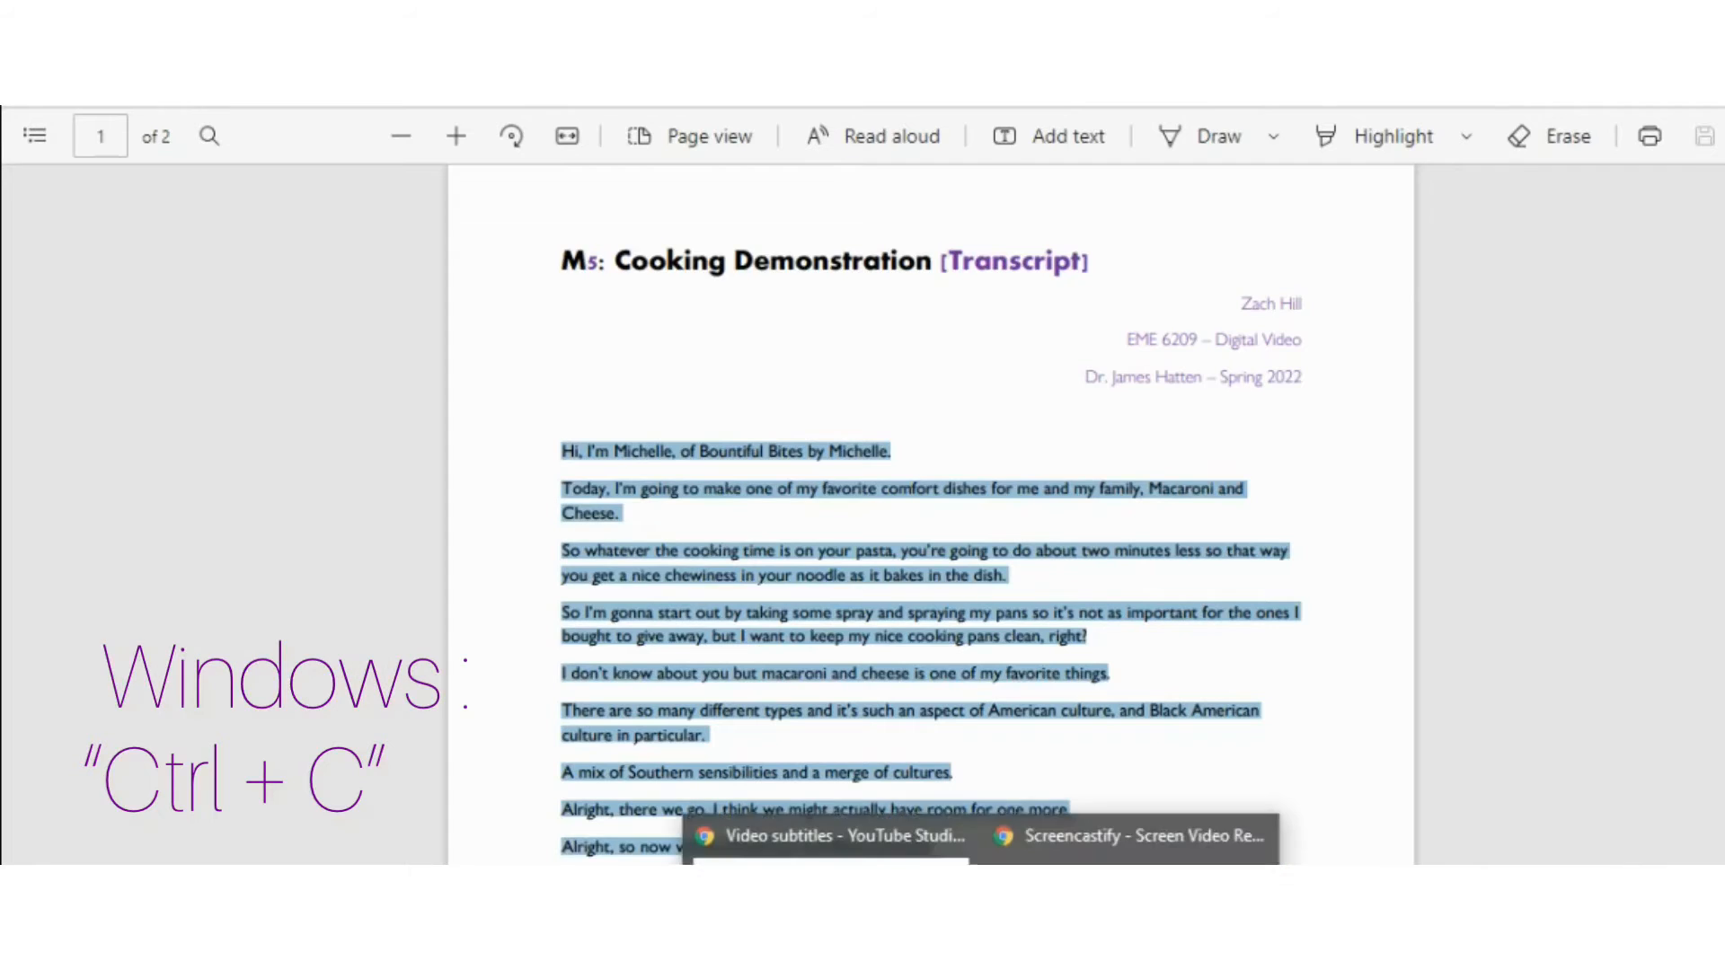
Step: Return to YouTube Studio, choose to type the captions manually, and try pasting the copied passage into the first caption before undoing it
{"action": "left_click", "coordinate": [894, 838]}
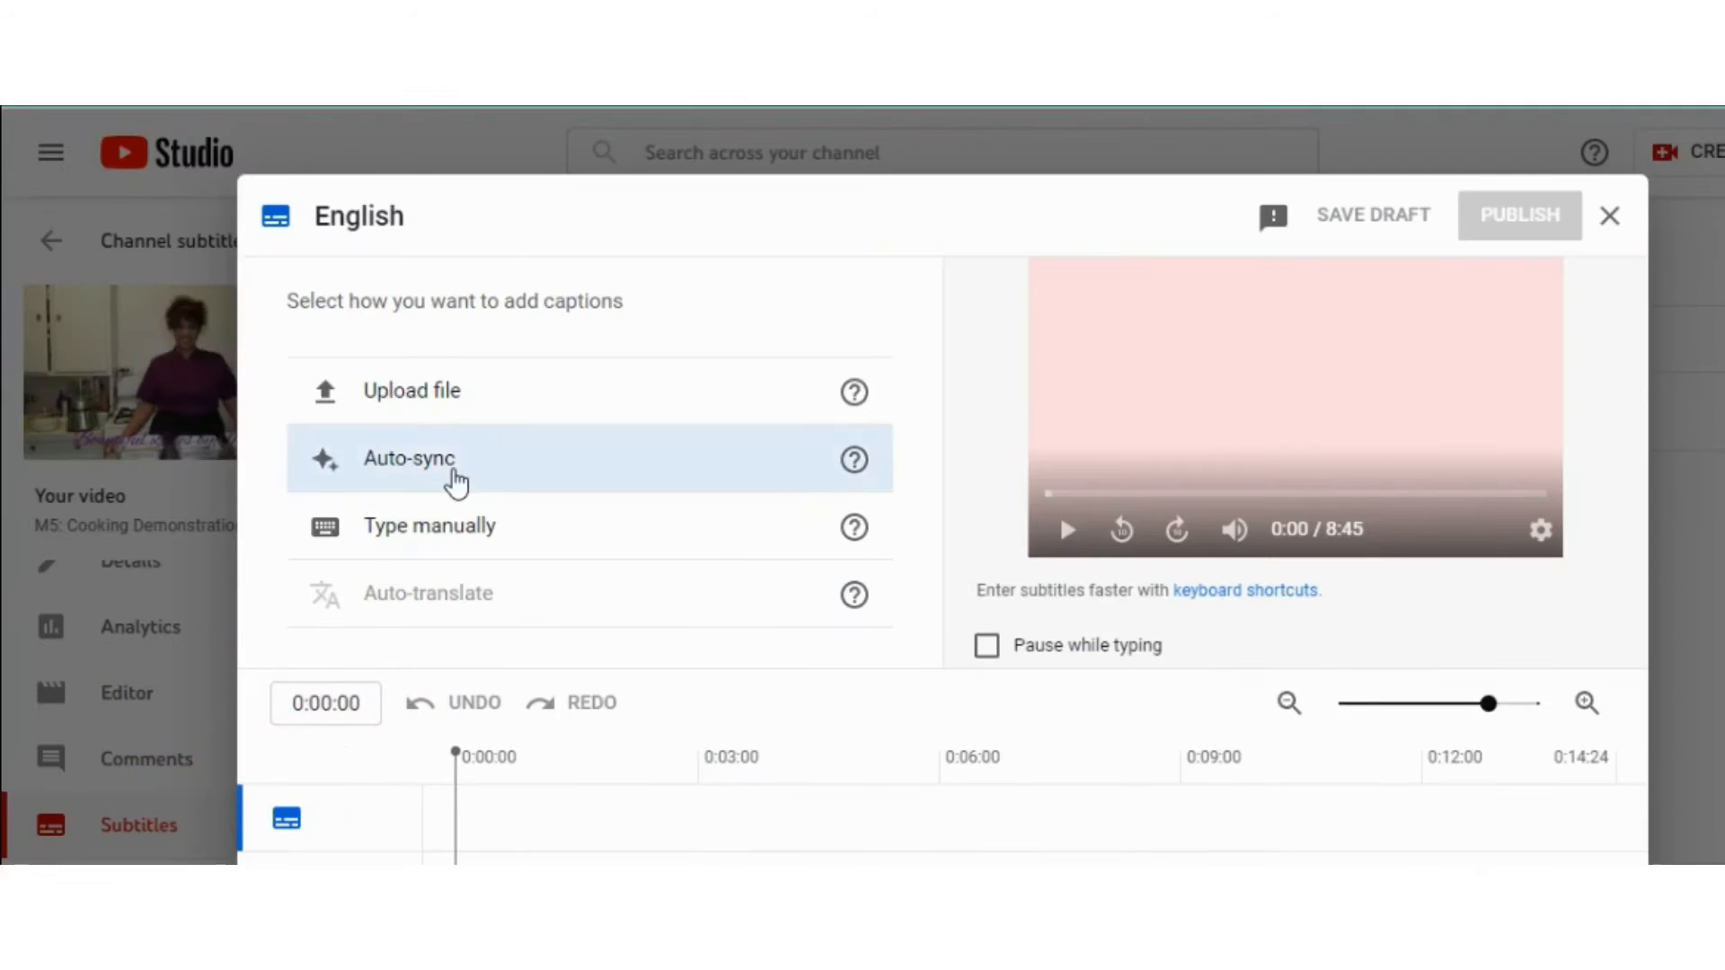
{"action": "left_click", "coordinate": [395, 537]}
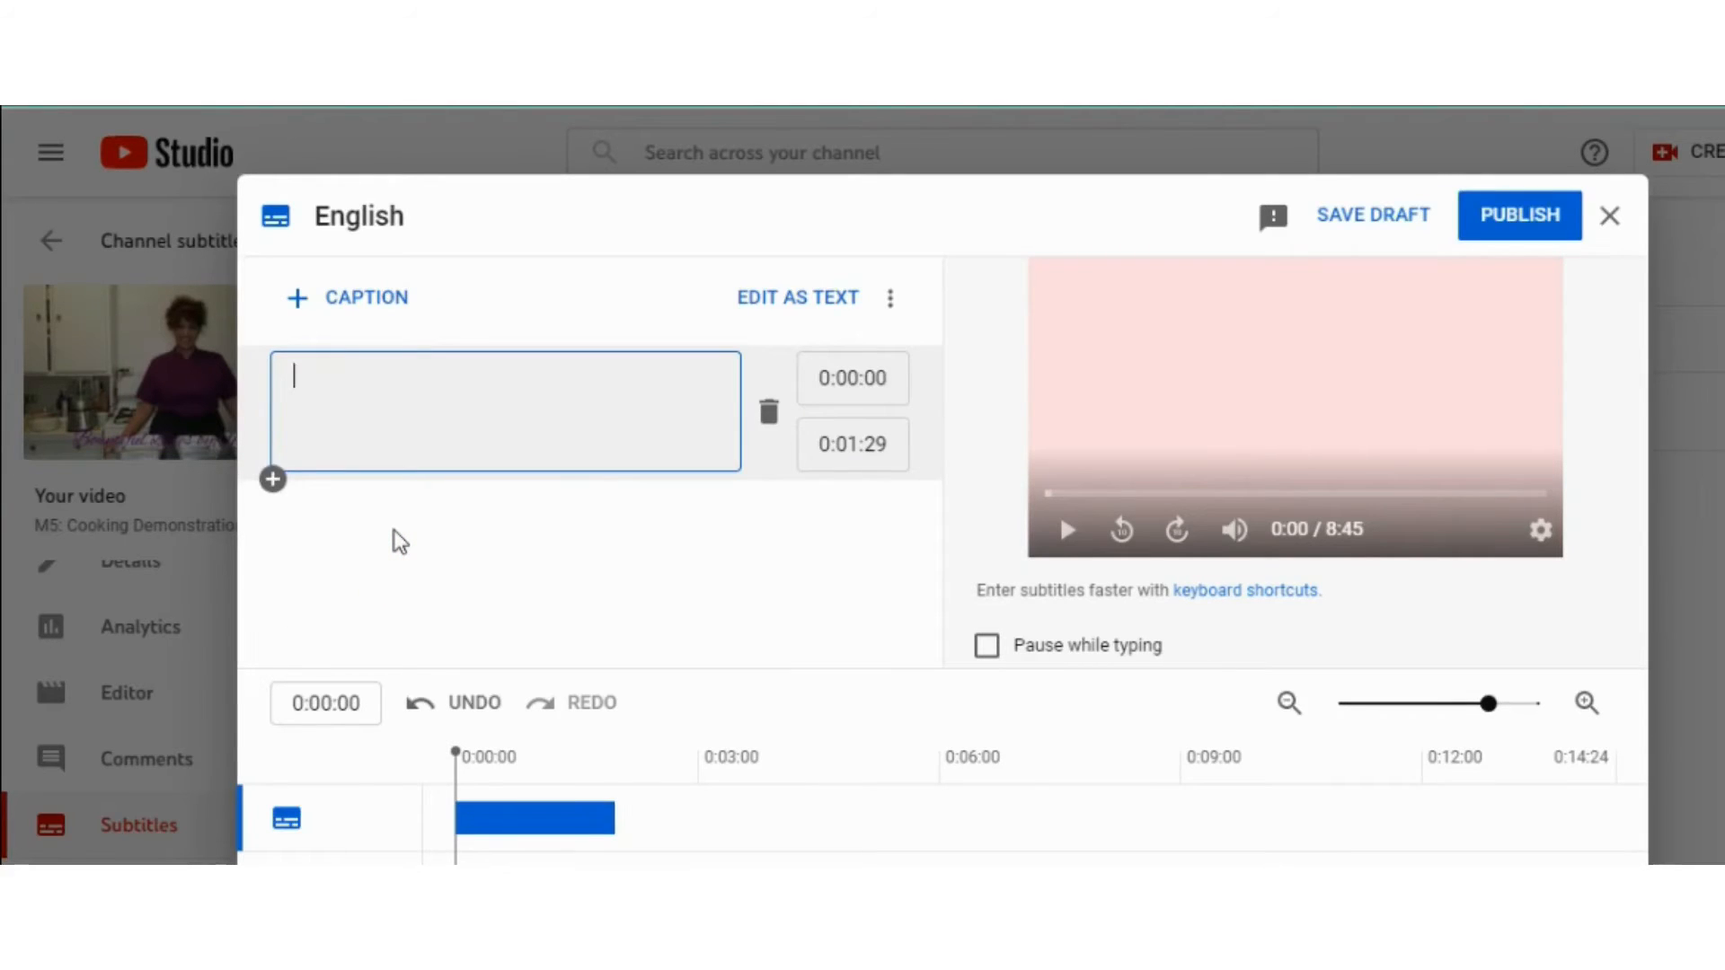
{"action": "key", "text": "ctrl+v"}
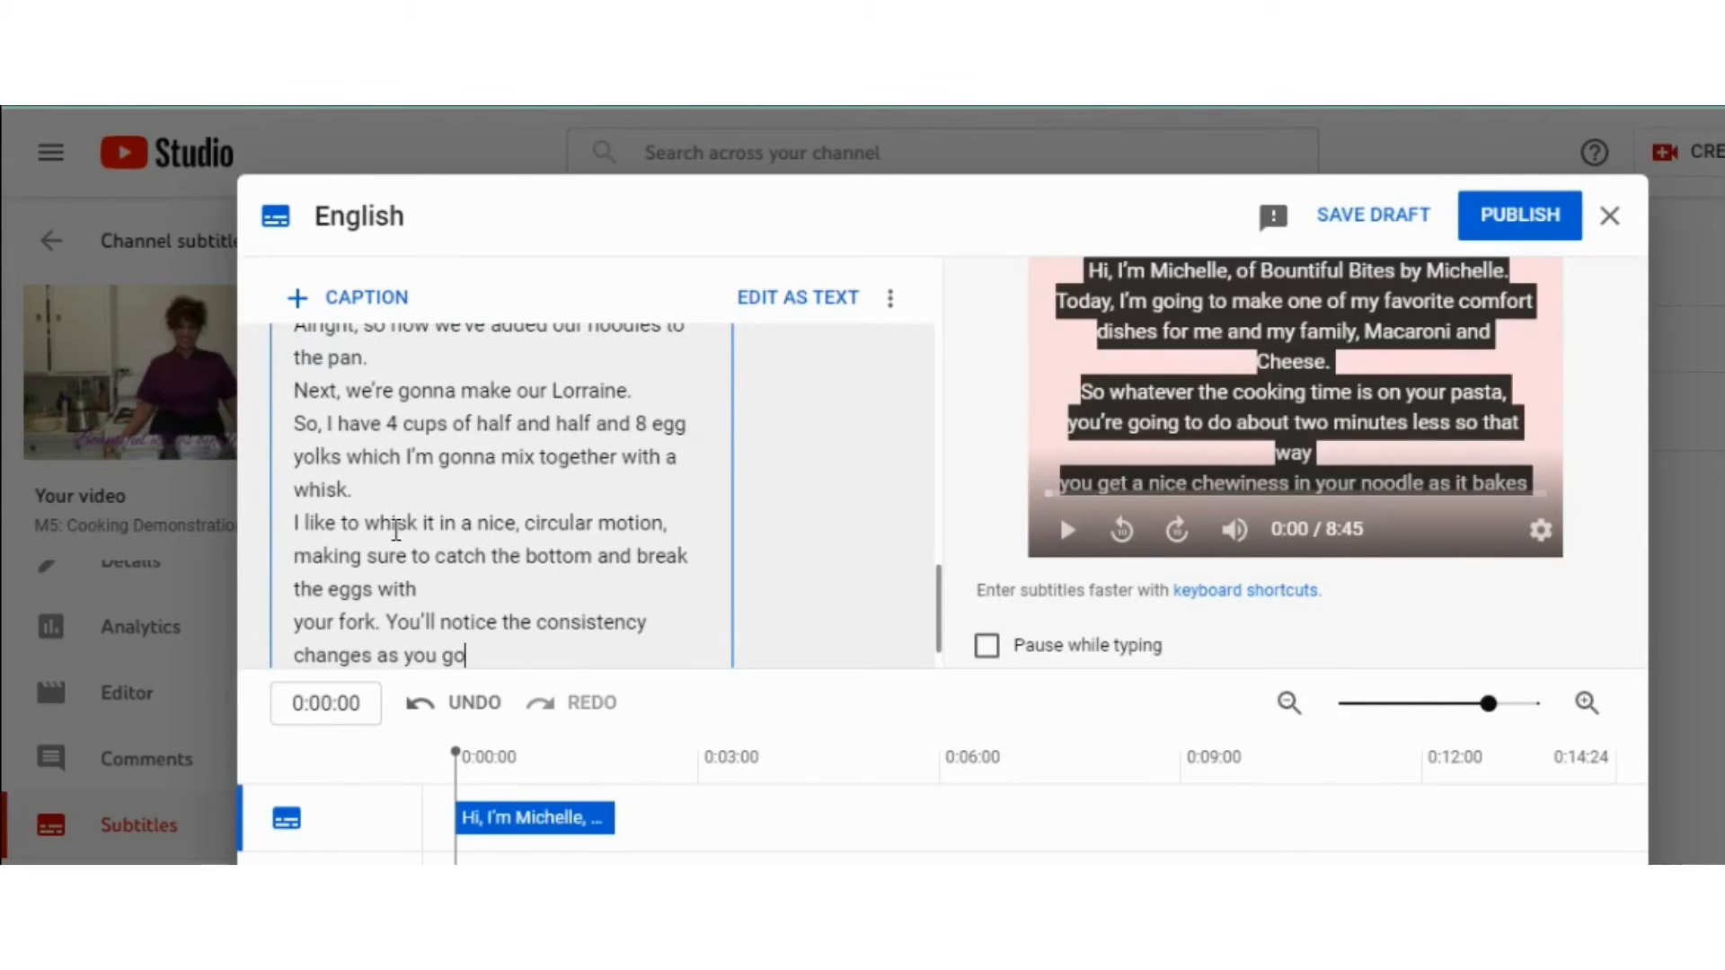
{"action": "scroll", "coordinate": [523, 564], "scroll_direction": "up", "scroll_amount": 15}
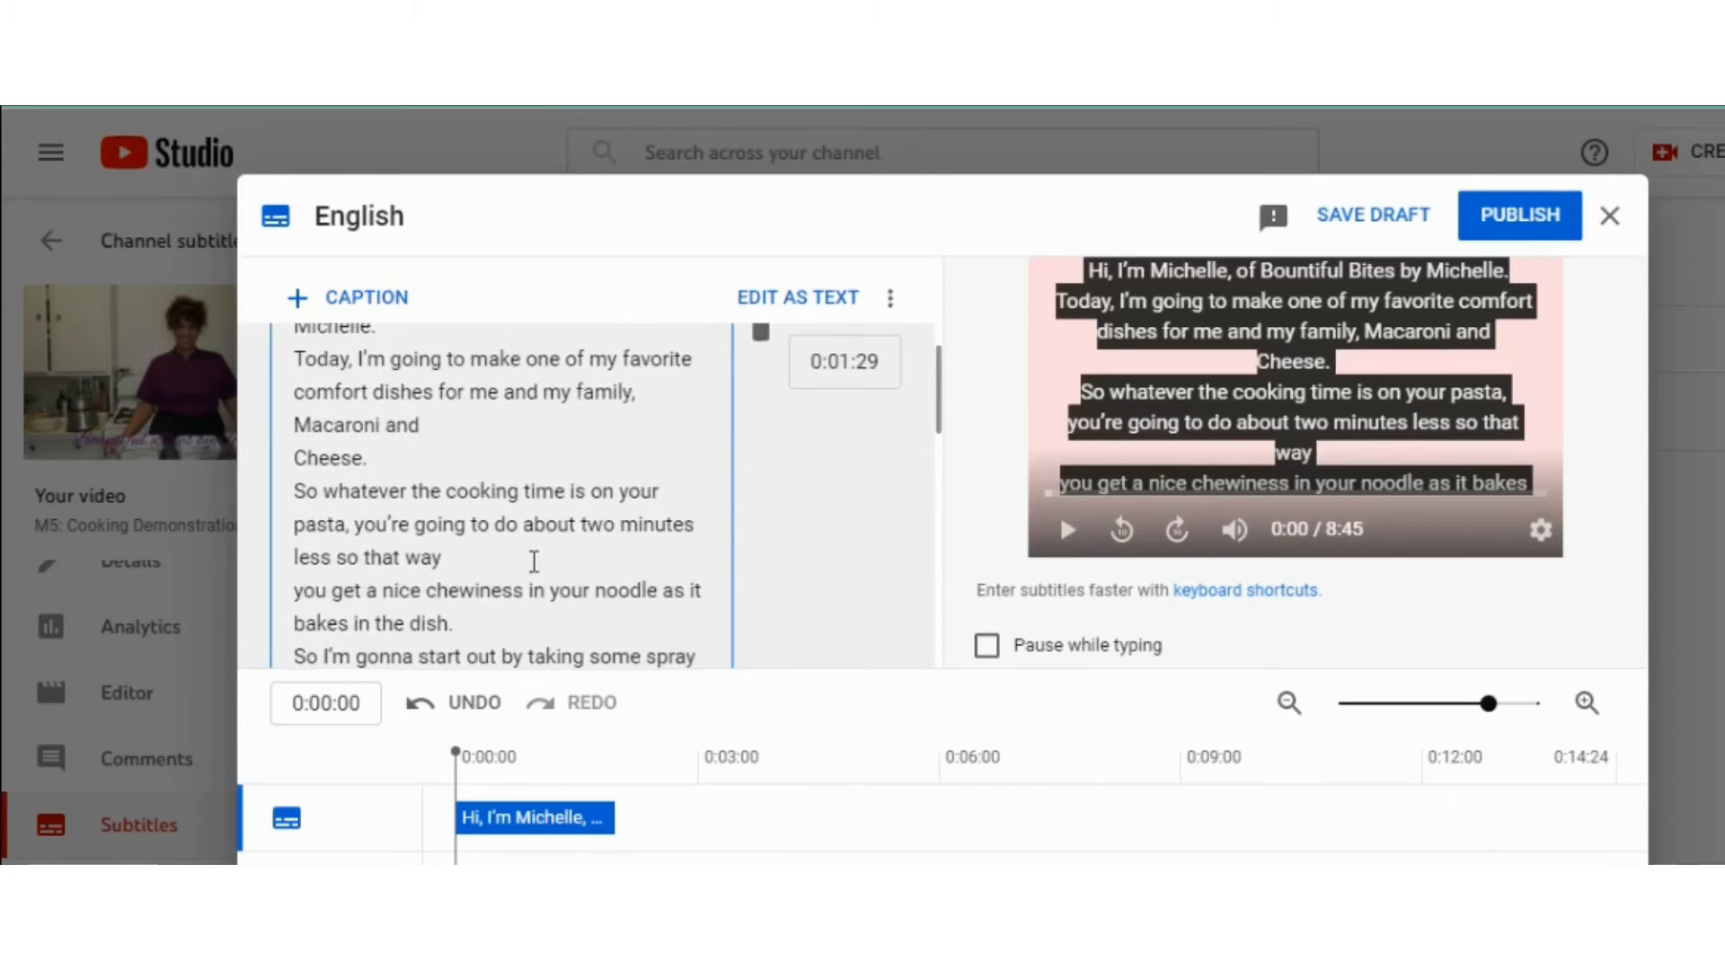
{"action": "scroll", "coordinate": [533, 562], "scroll_direction": "down", "scroll_amount": 15}
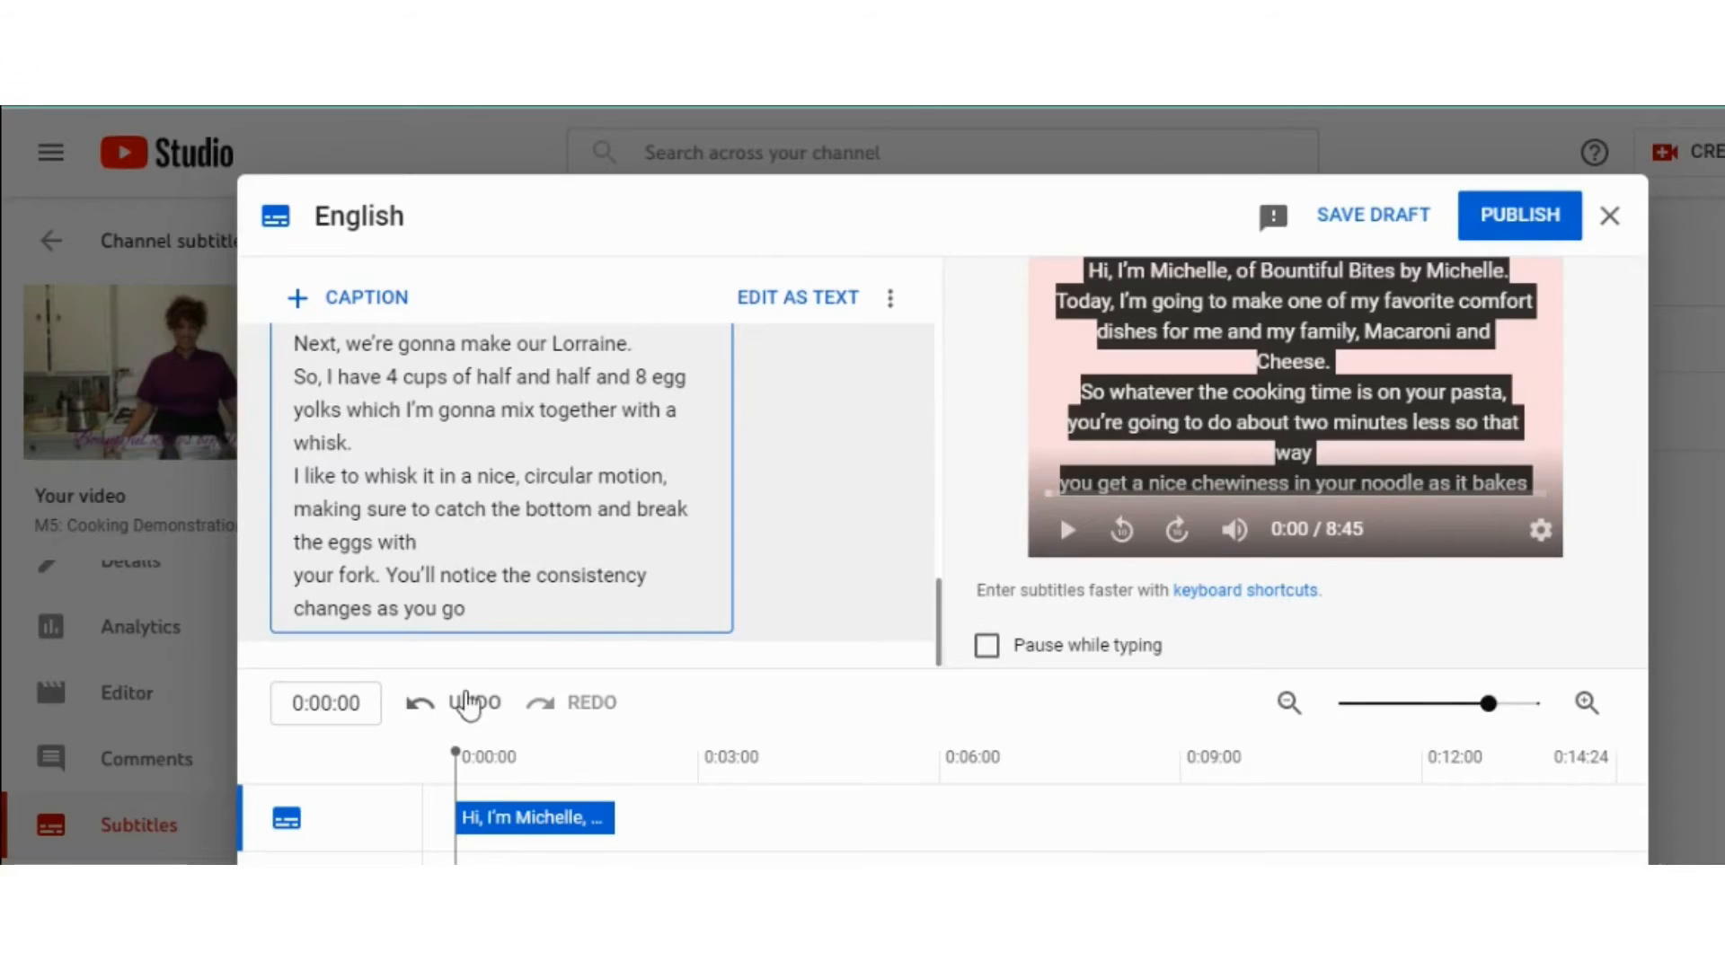
{"action": "left_click", "coordinate": [471, 714]}
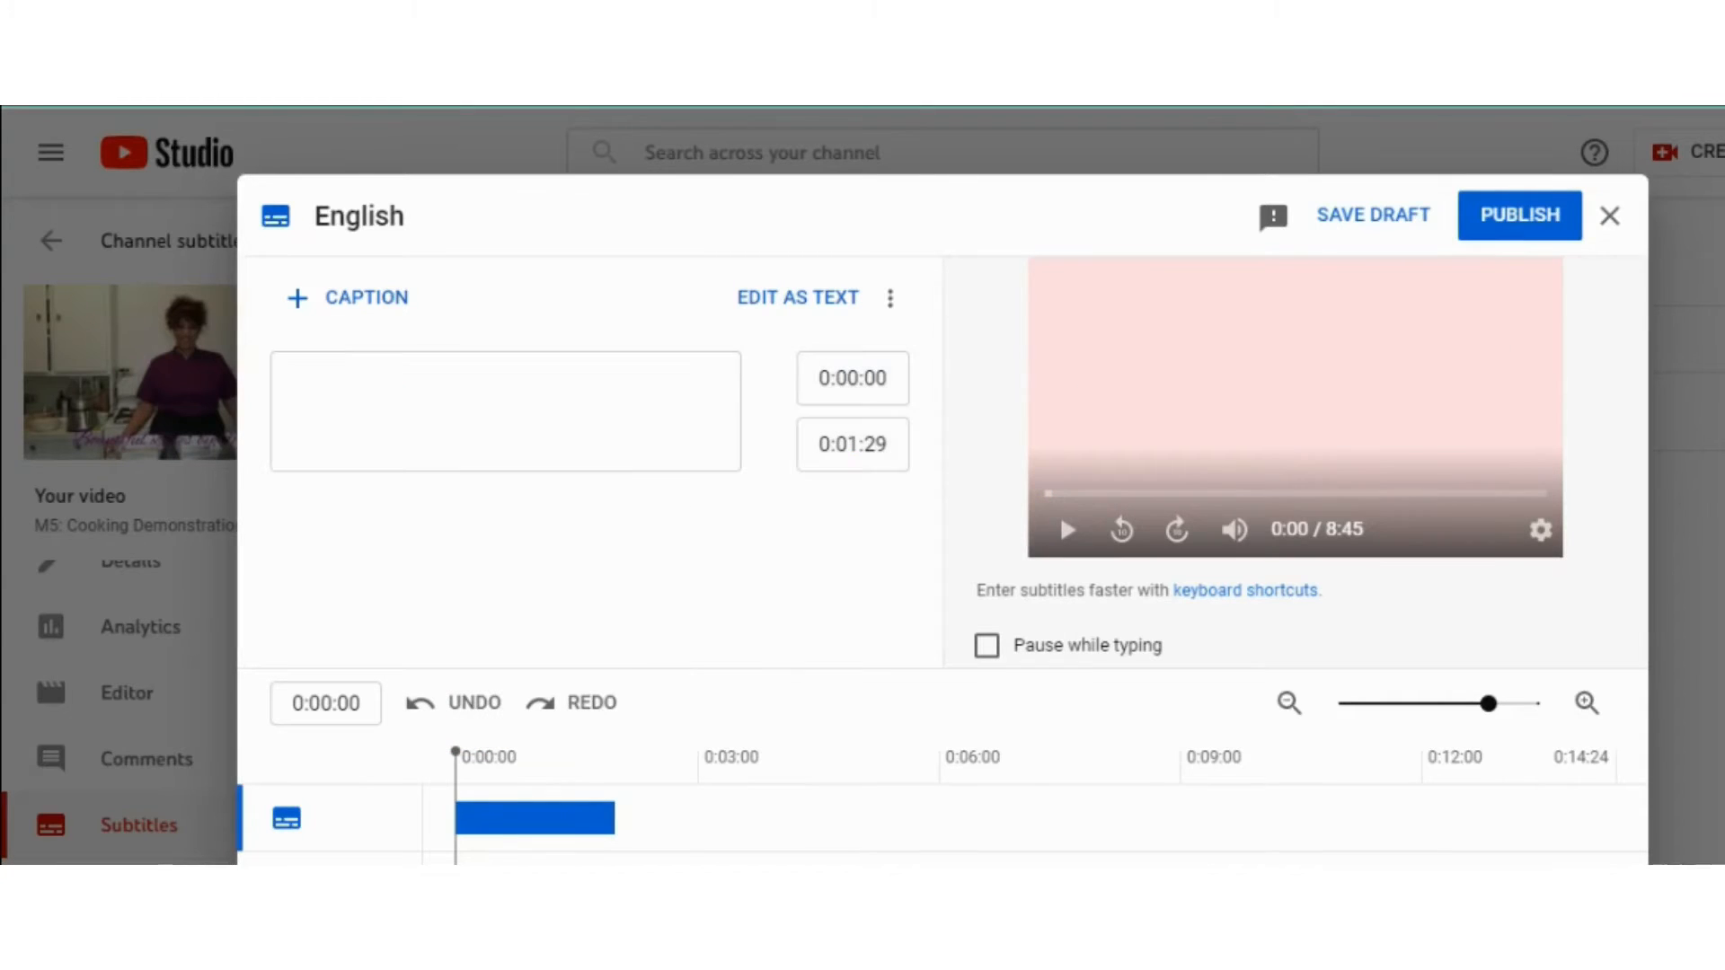
Step: Copy only the transcript's opening greeting sentence and paste it into the first caption
{"action": "key", "text": "alt+Tab"}
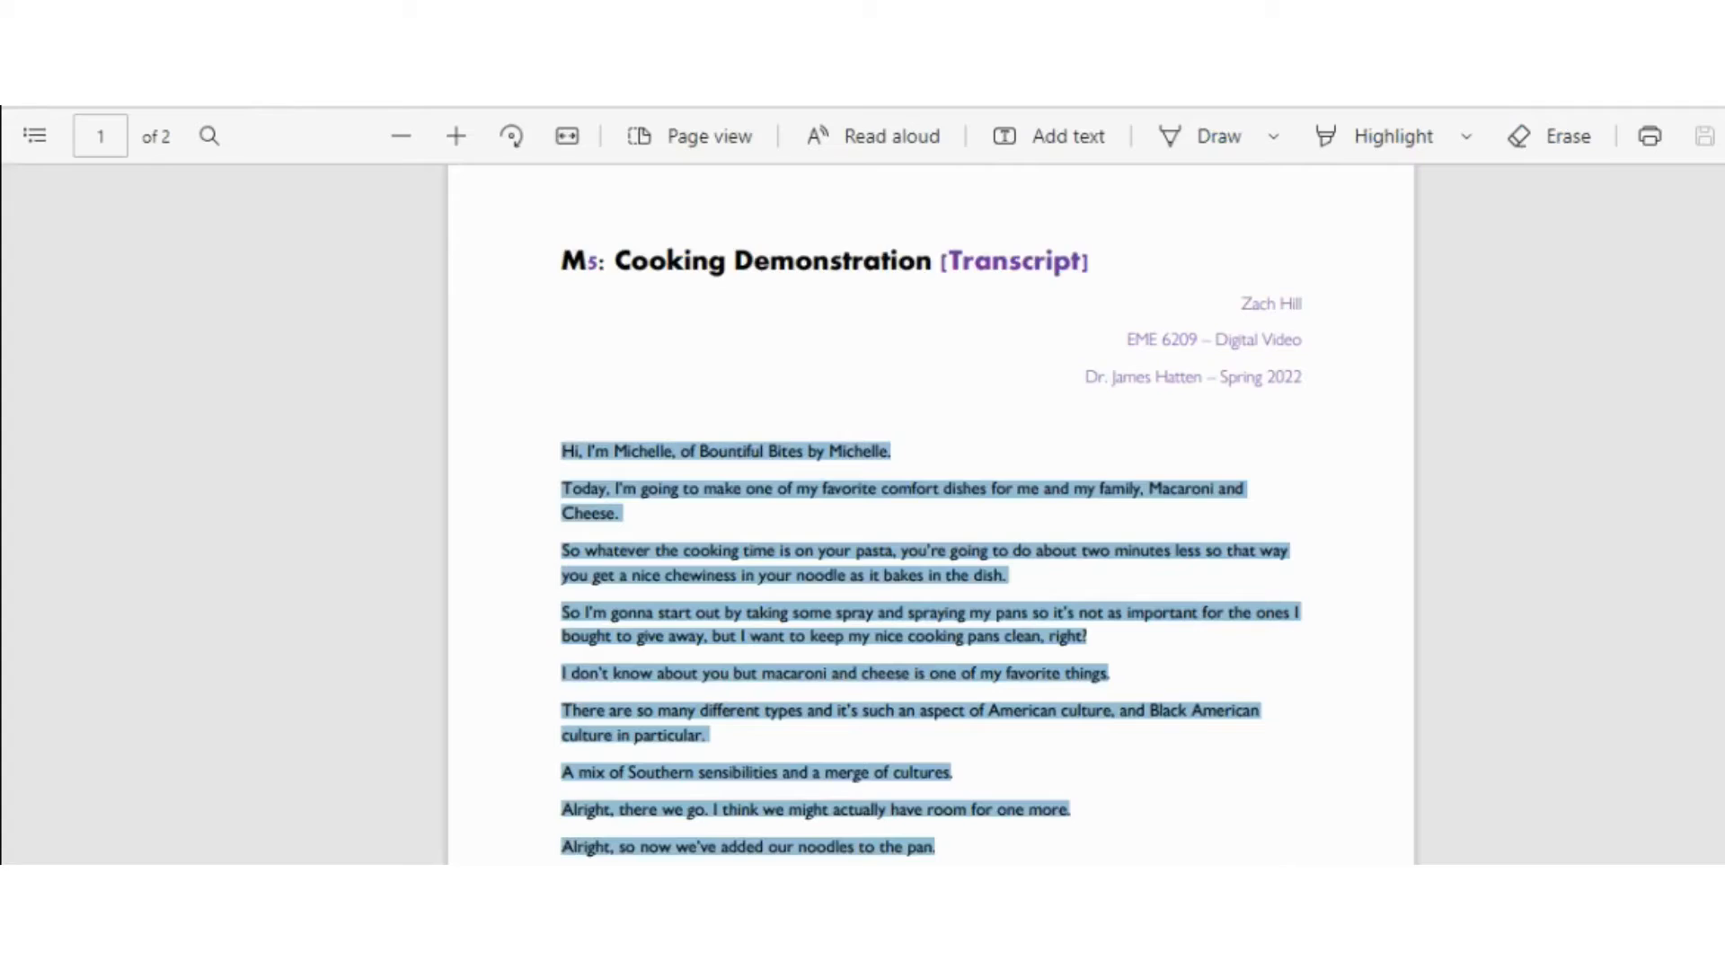
{"action": "left_click", "coordinate": [1074, 428]}
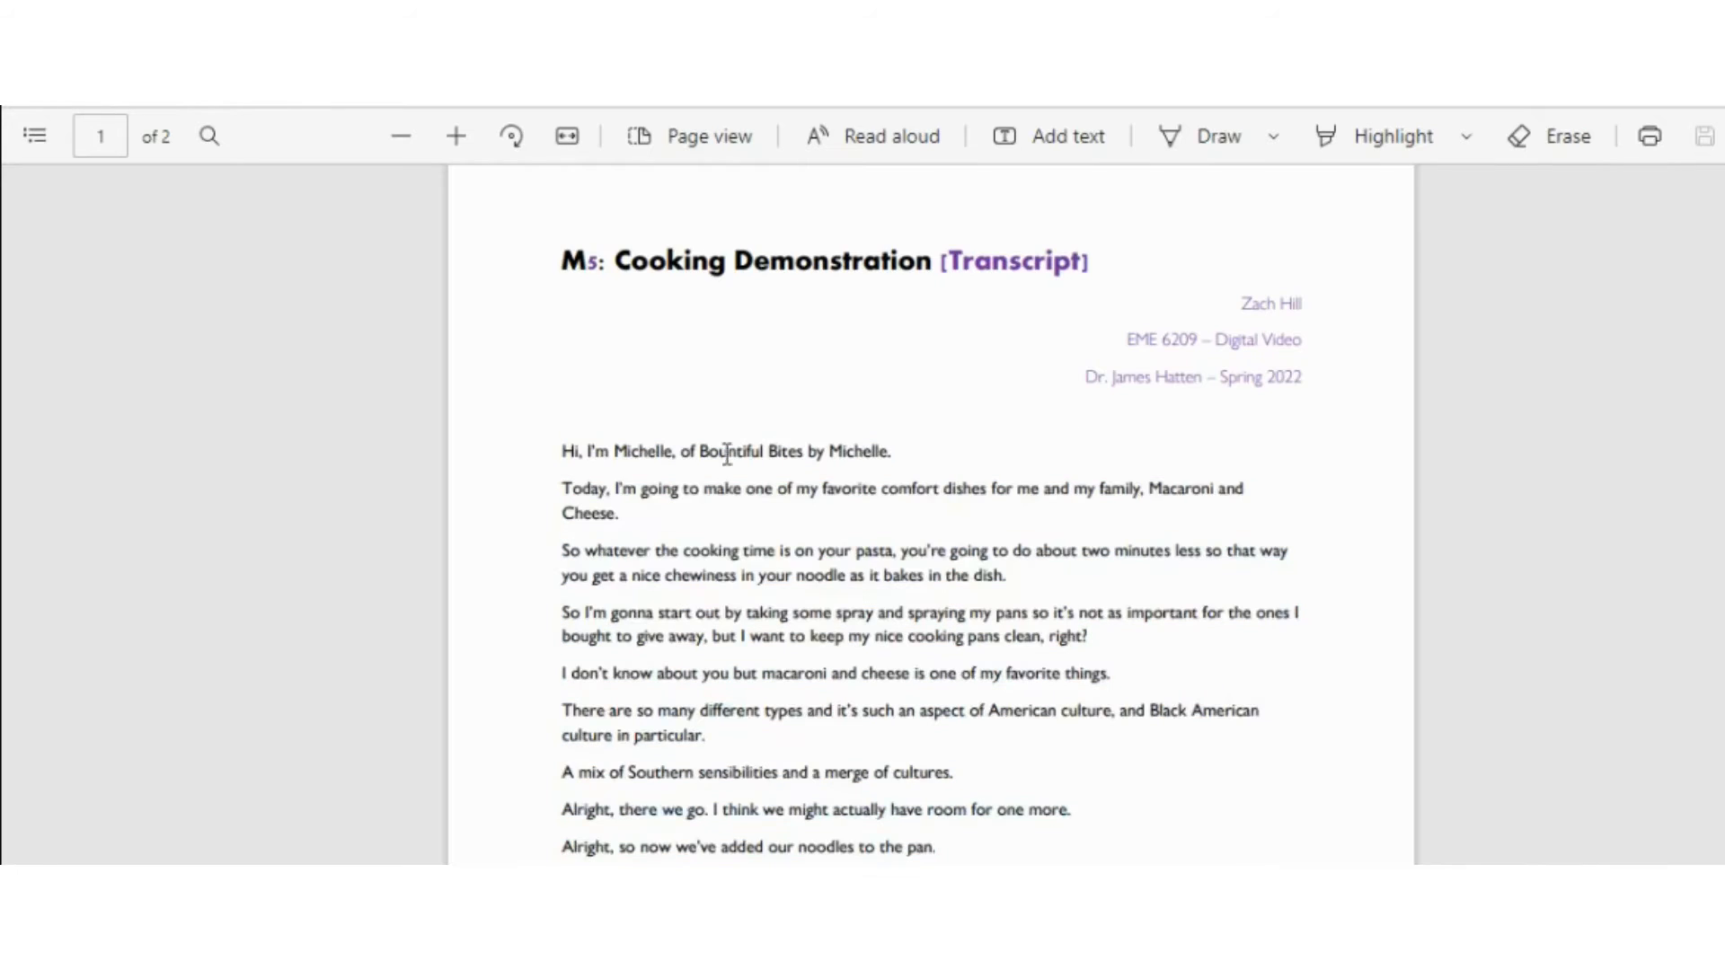
{"action": "left_click_drag", "start_coordinate": [561, 451], "coordinate": [902, 456]}
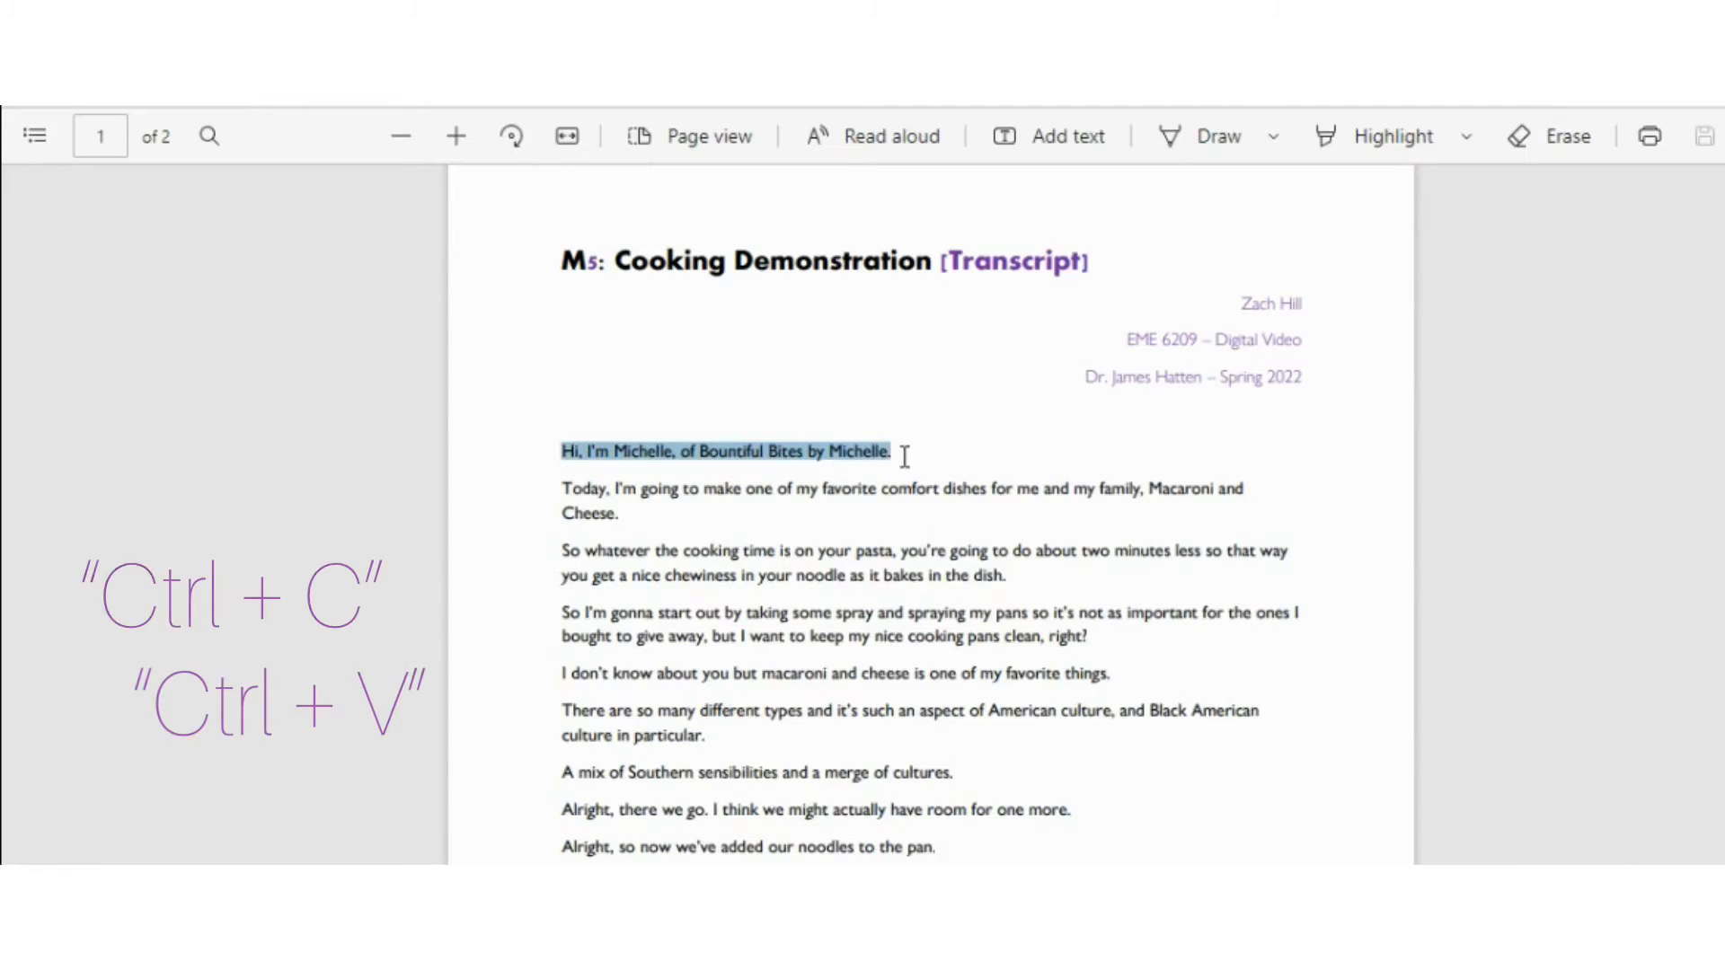
{"action": "key", "text": "ctrl+c"}
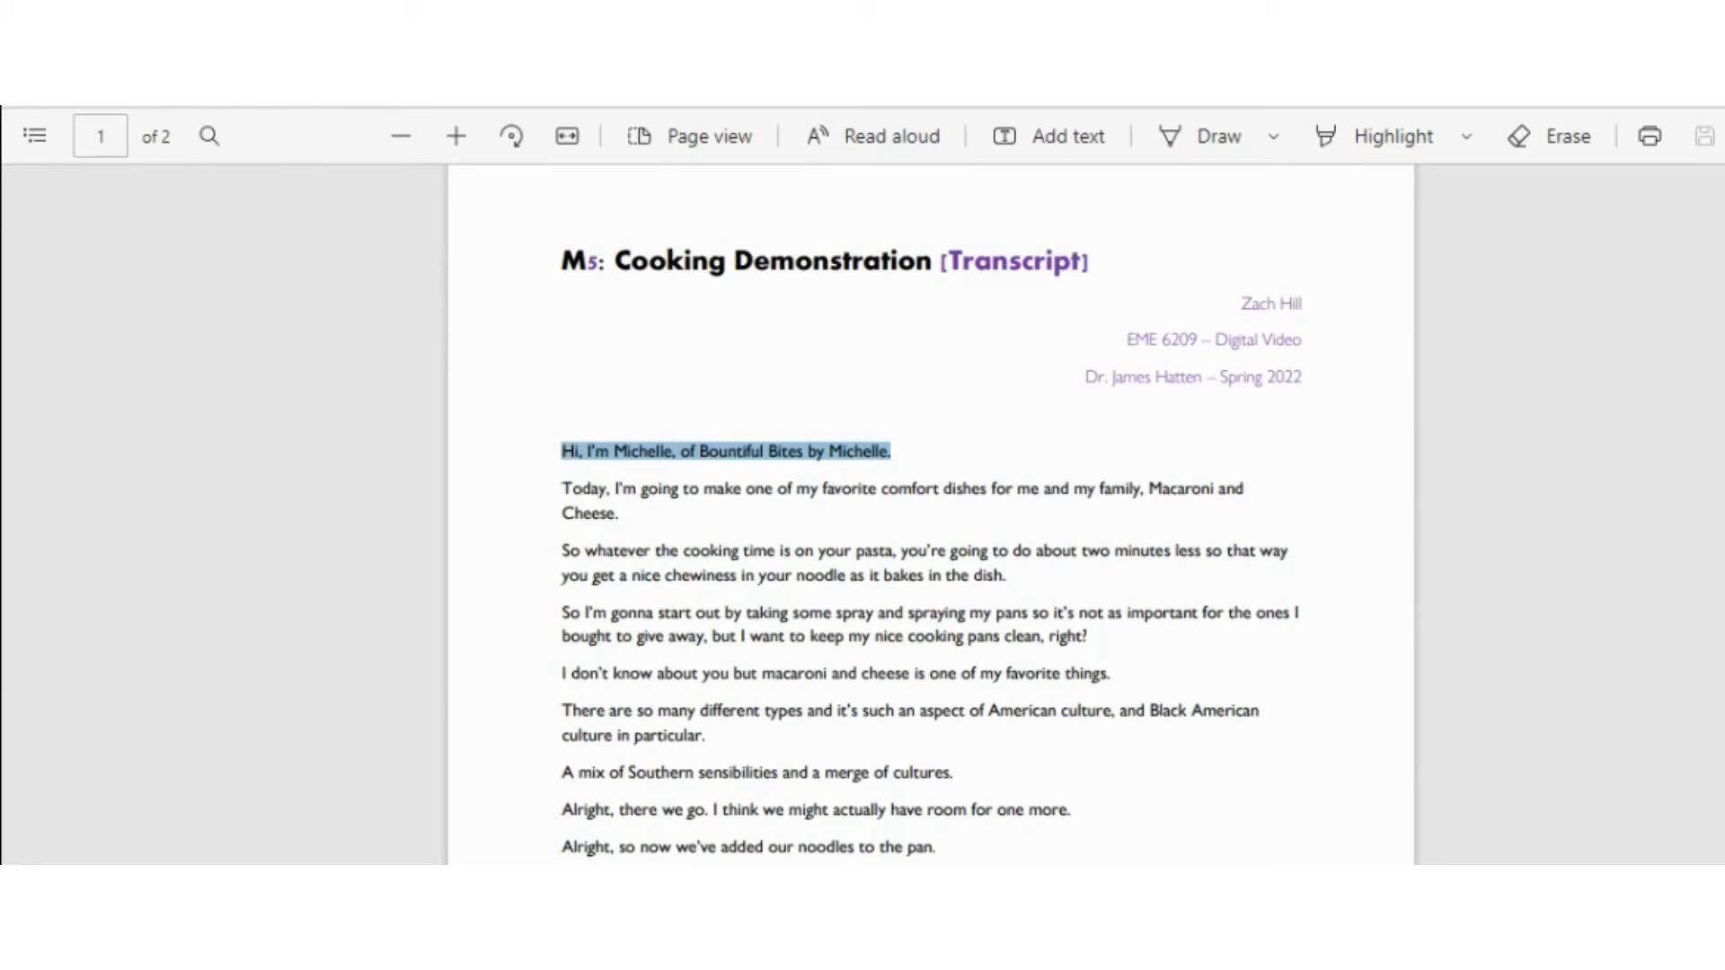
{"action": "left_click", "coordinate": [835, 844]}
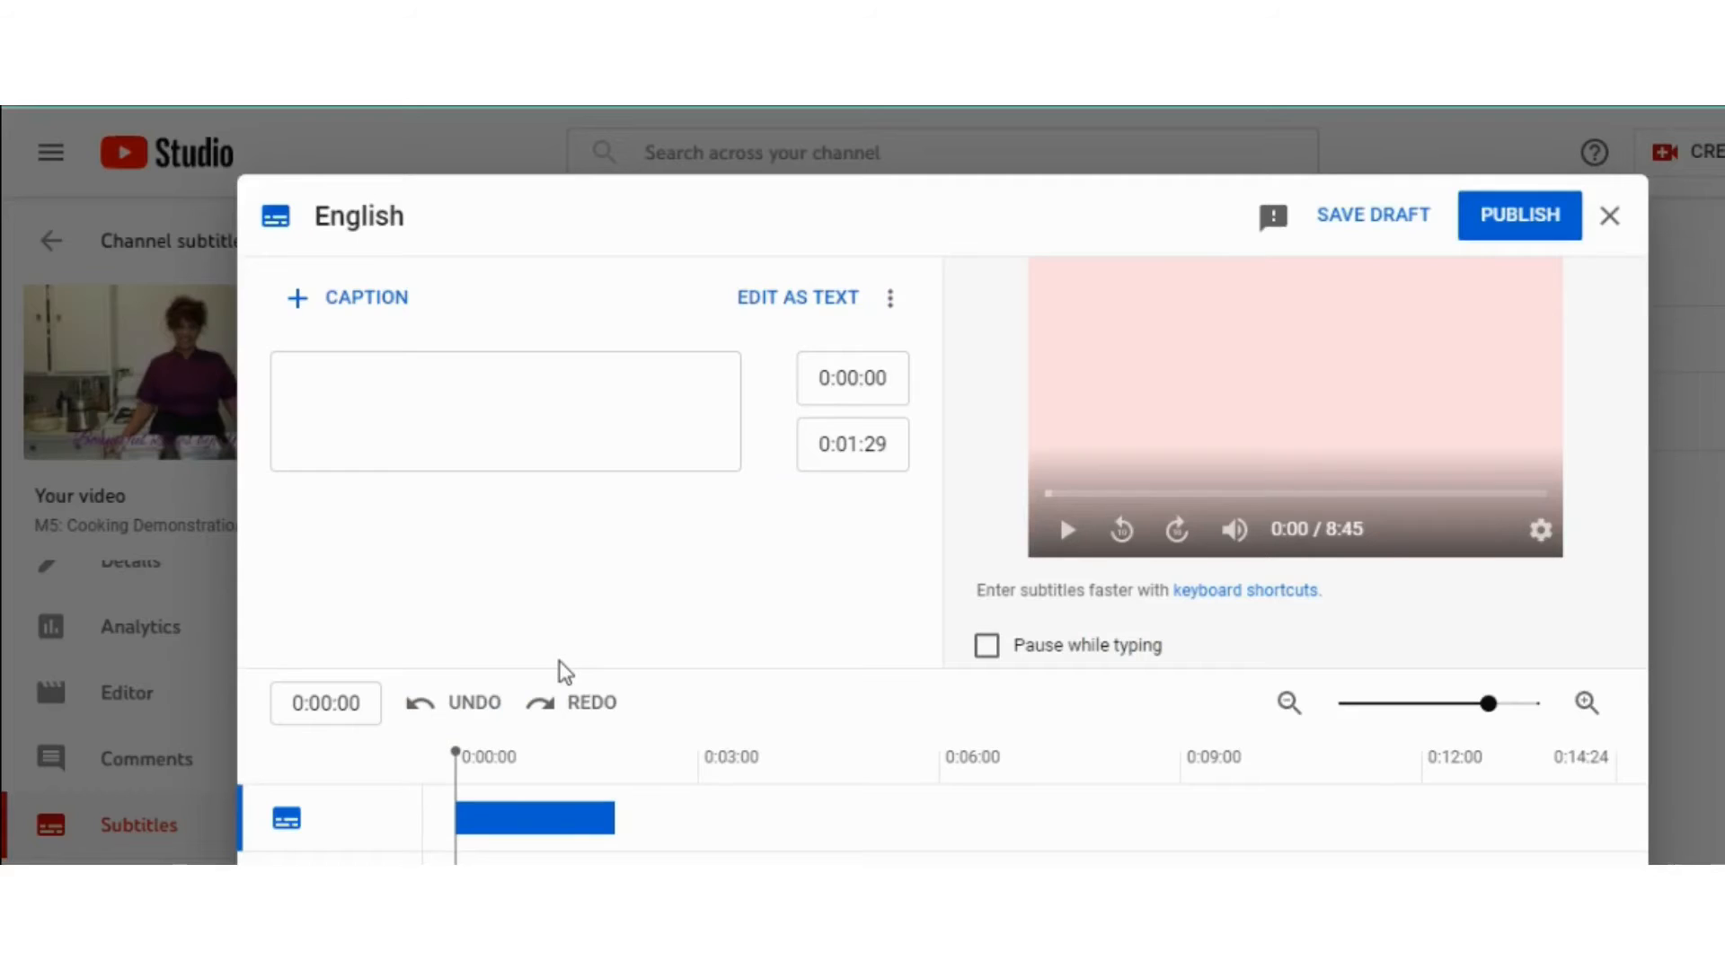
{"action": "left_click", "coordinate": [328, 395]}
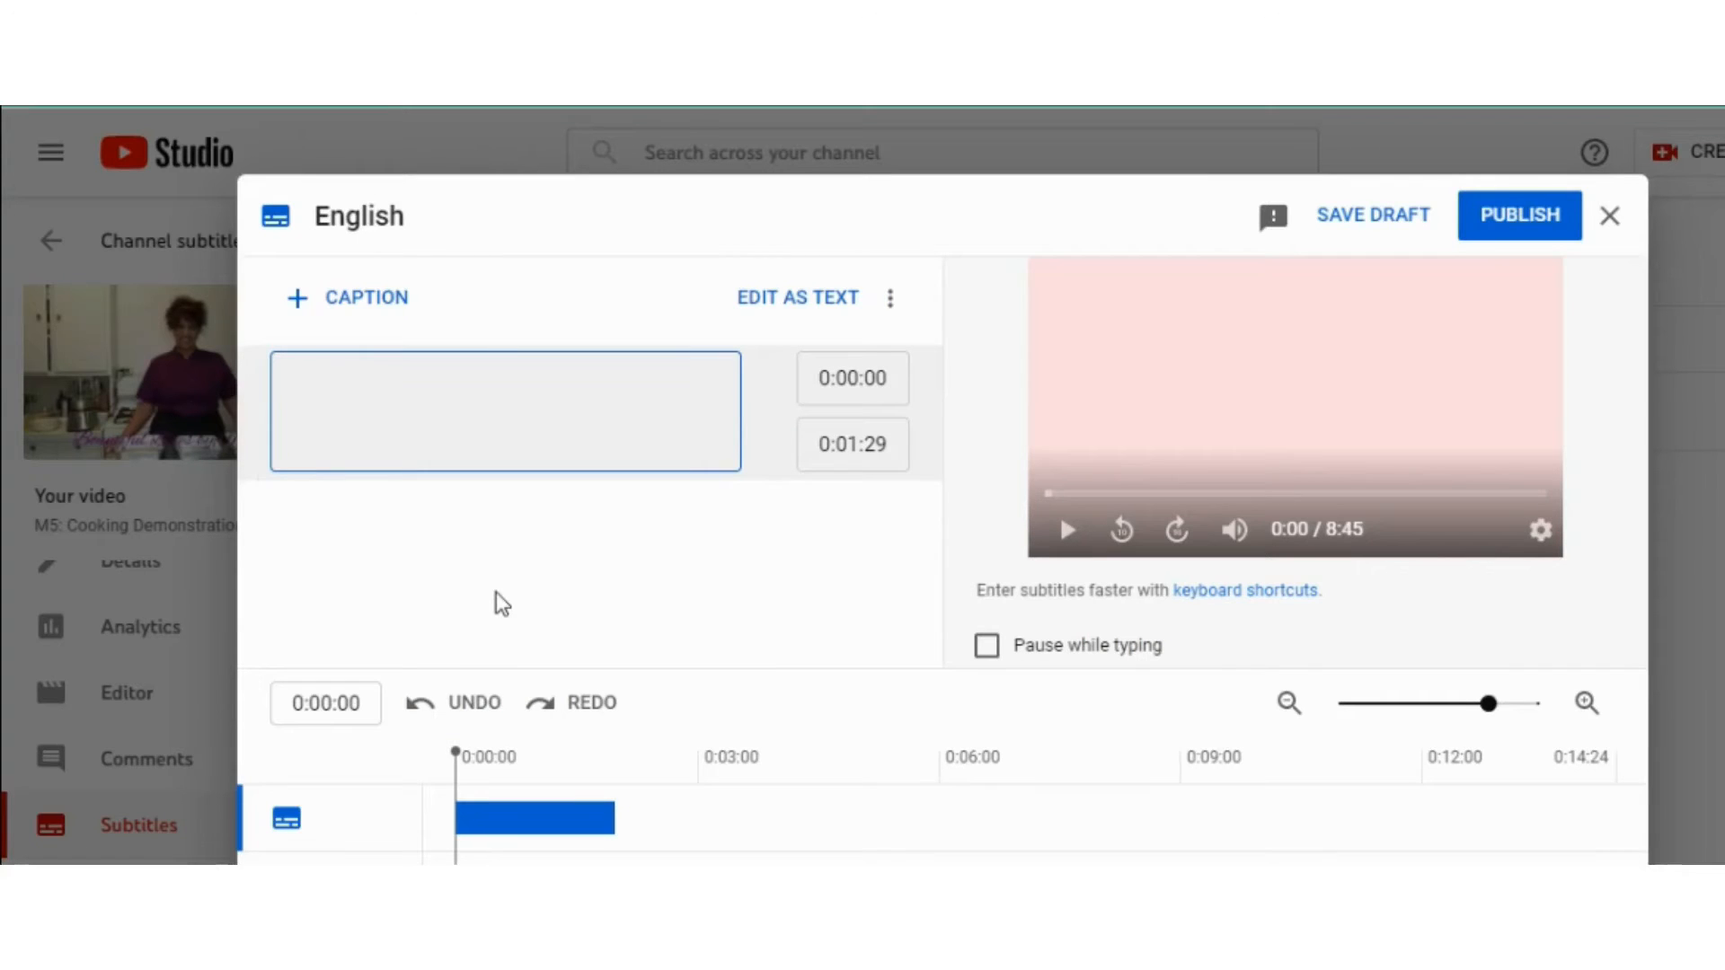
{"action": "key", "text": "ctrl+v"}
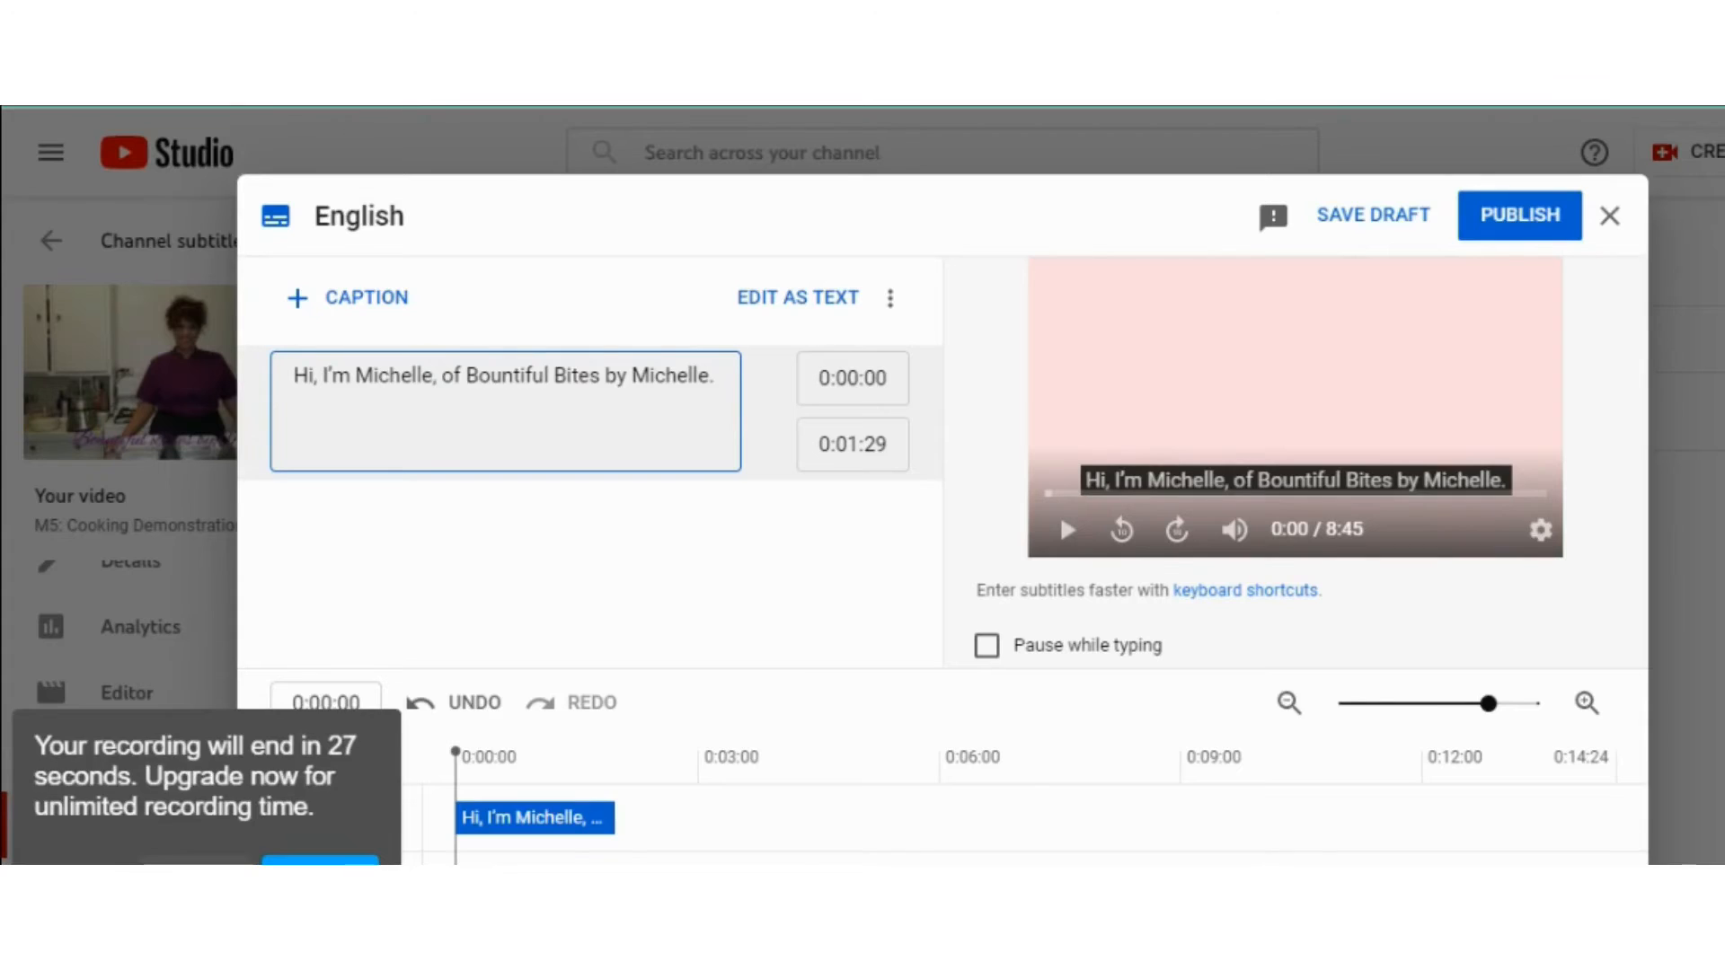
Step: Move the playhead to 0:02:15 on the timeline and add a second caption there
{"action": "left_click", "coordinate": [615, 818]}
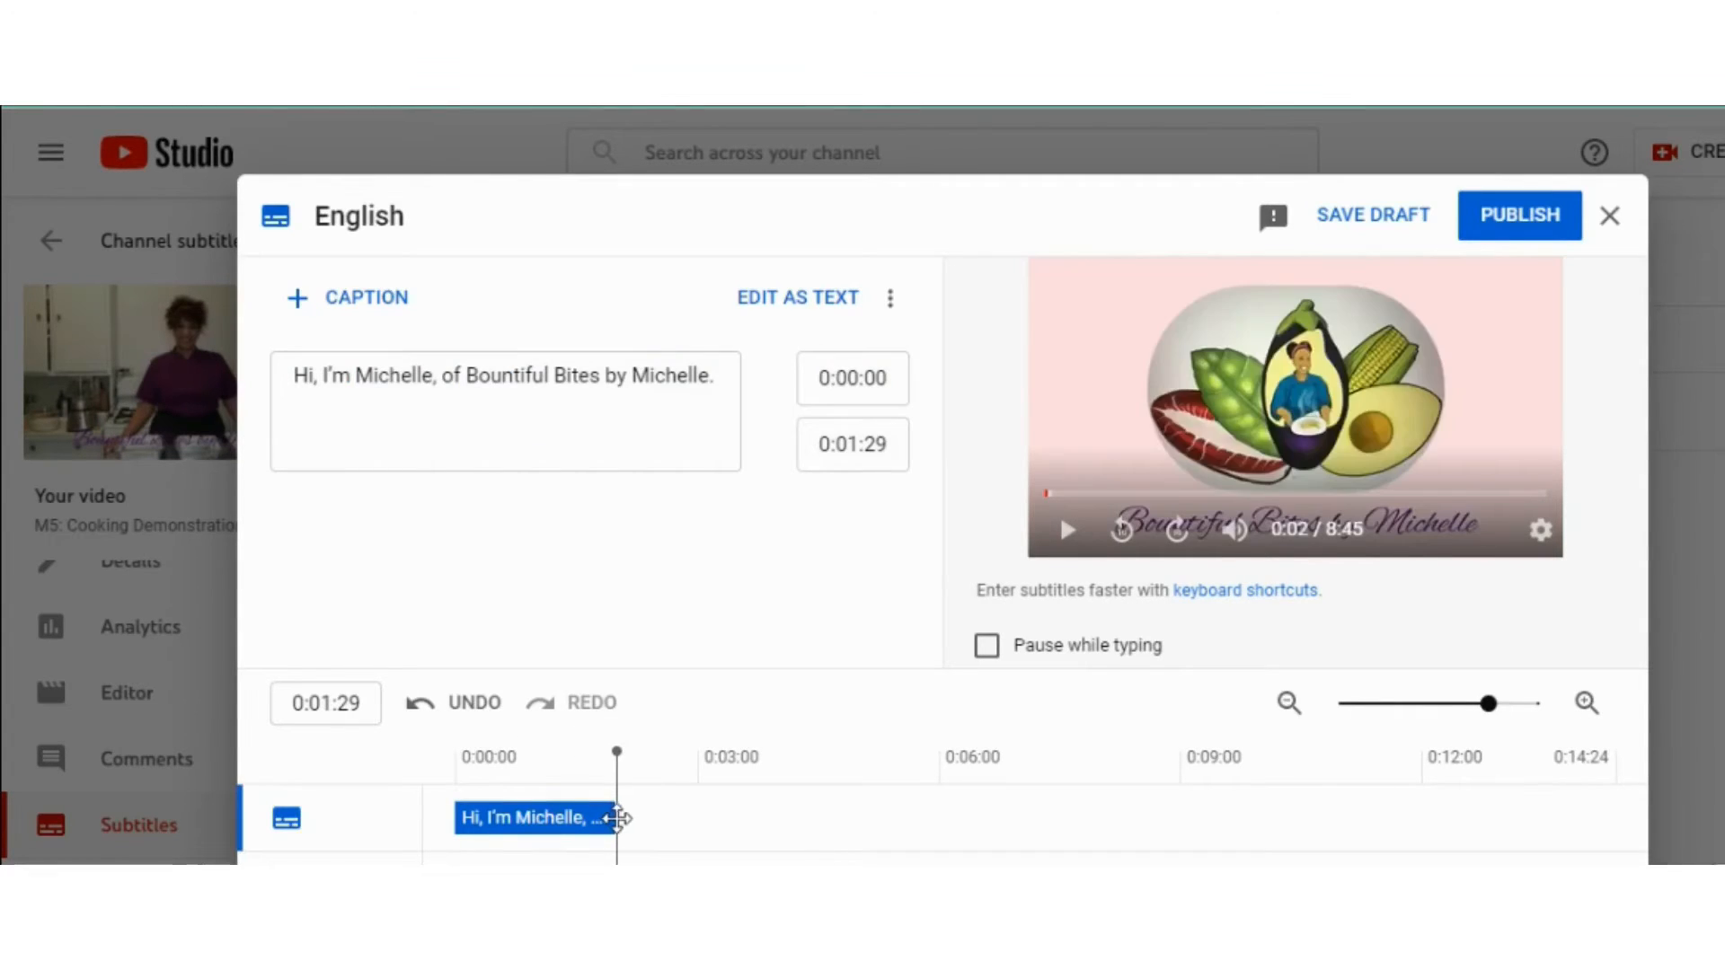
{"action": "left_click_drag", "start_coordinate": [614, 818], "coordinate": [663, 817]}
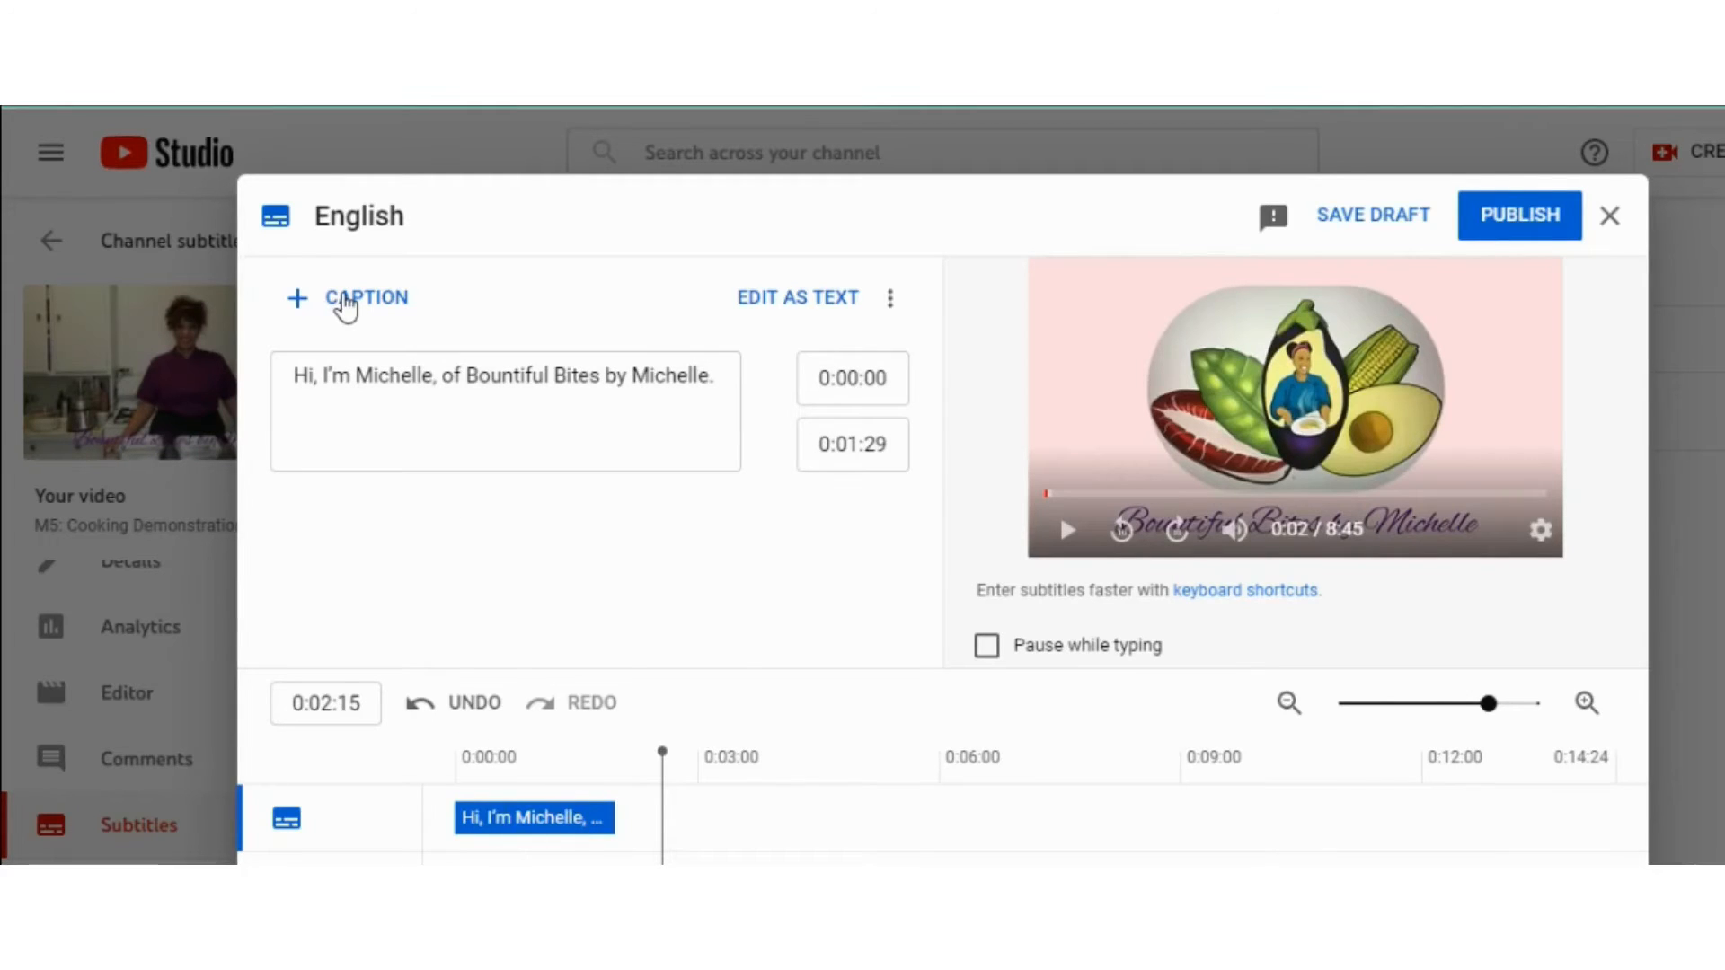
{"action": "left_click", "coordinate": [345, 306]}
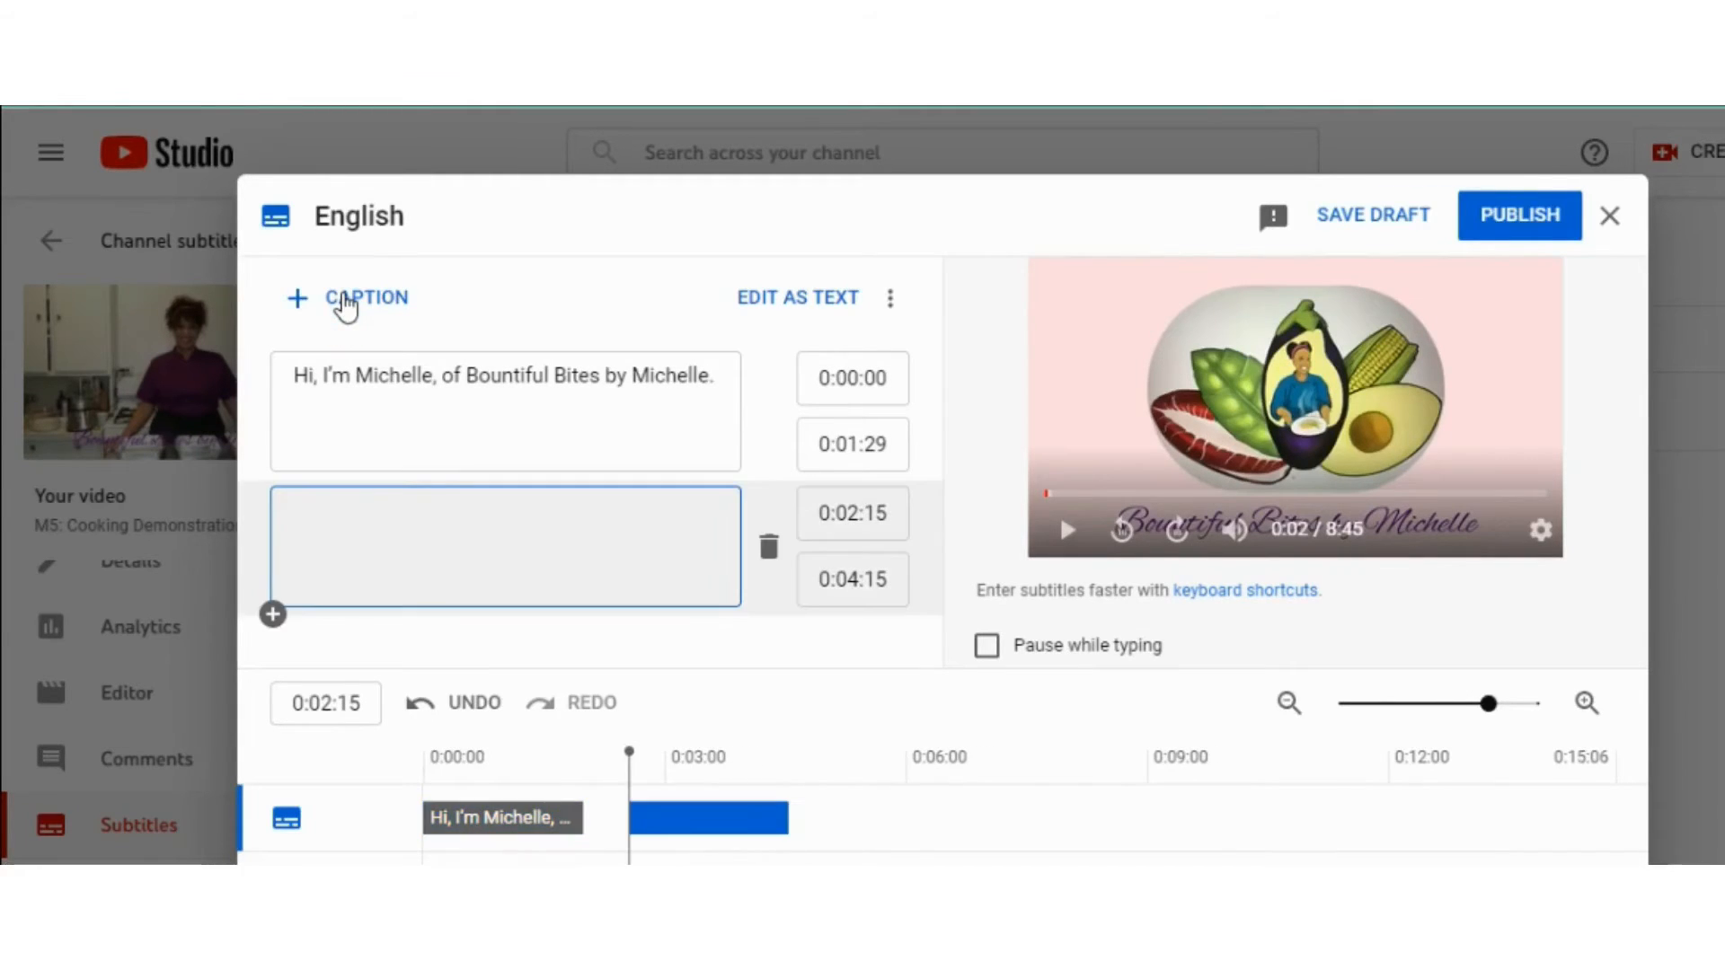
Step: Copy the transcript's second sentence, from "Today, I'm going to make" to "Macaroni and Cheese.", and paste it into the second caption
{"action": "key", "text": "alt+Tab"}
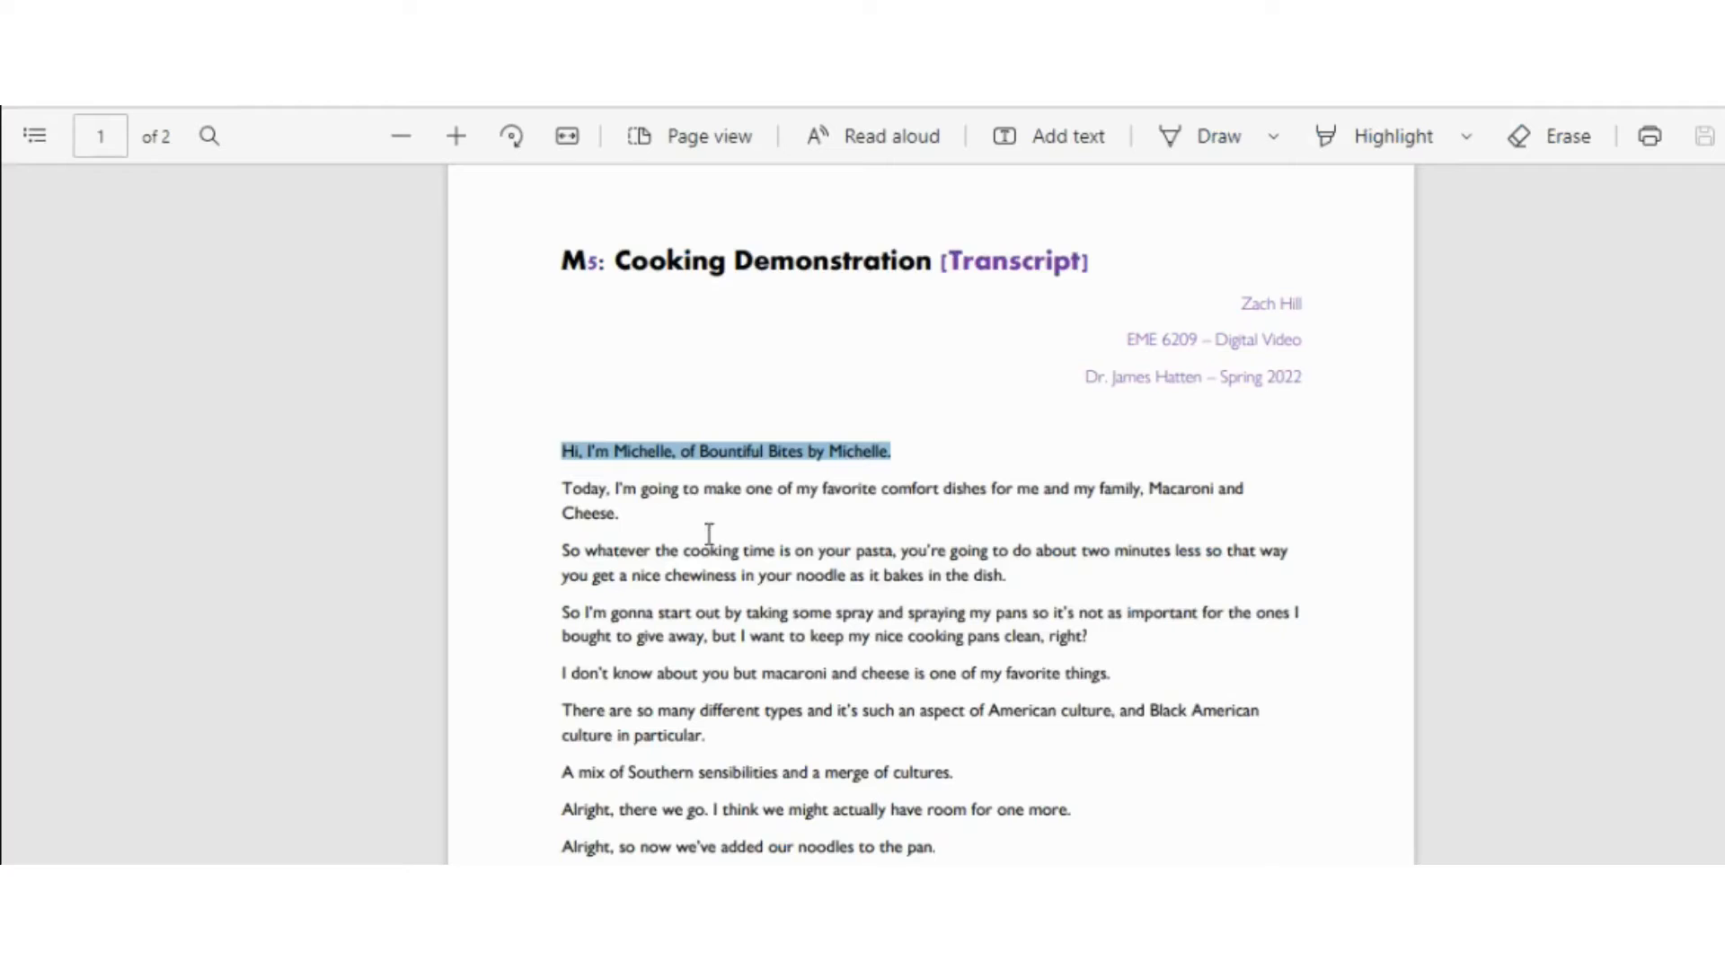
{"action": "left_click_drag", "start_coordinate": [564, 491], "coordinate": [620, 514]}
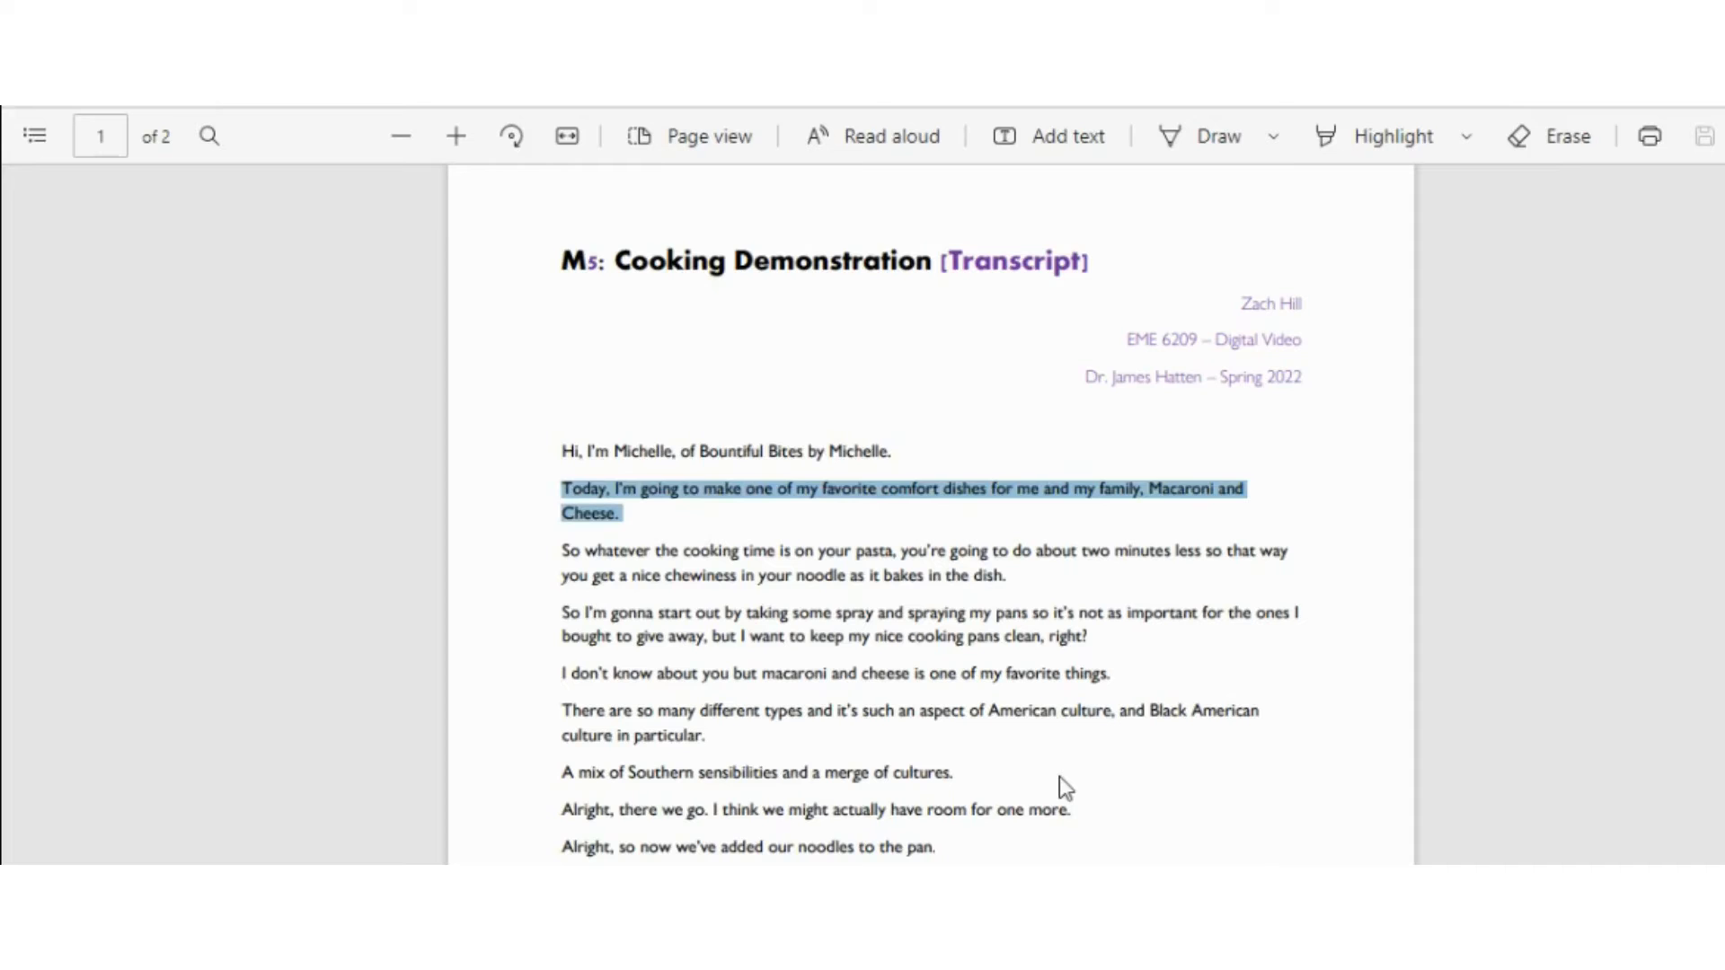
{"action": "key", "text": "alt+Tab"}
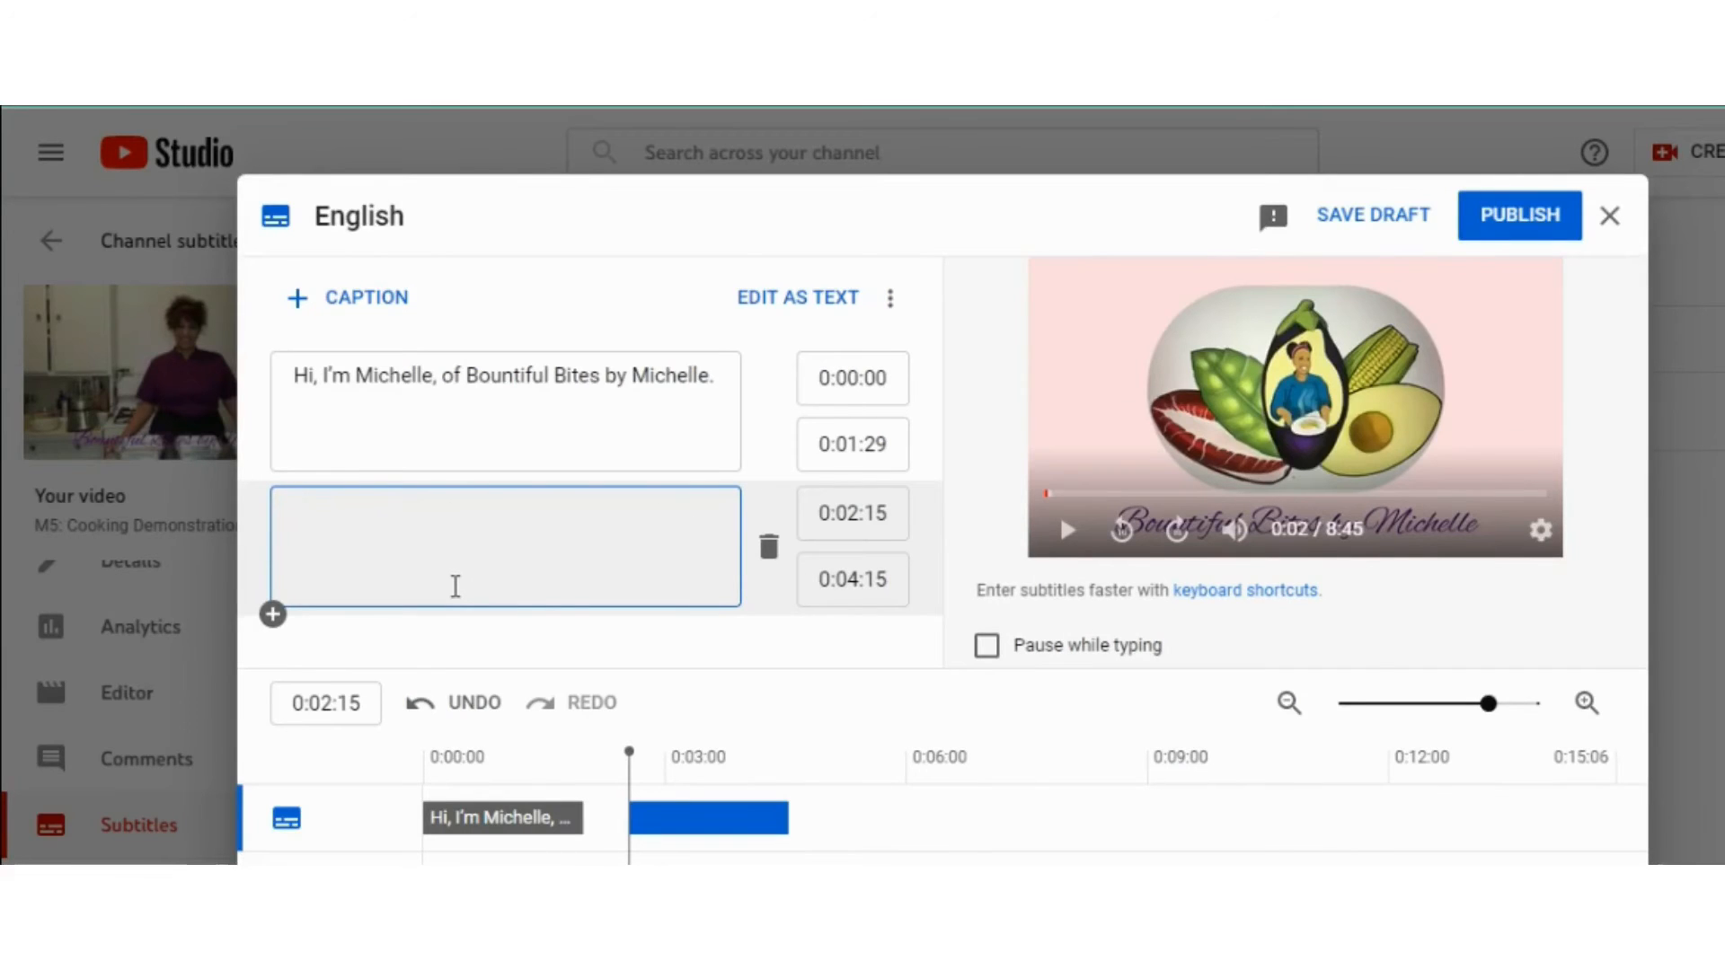
{"action": "key", "text": "ctrl+v"}
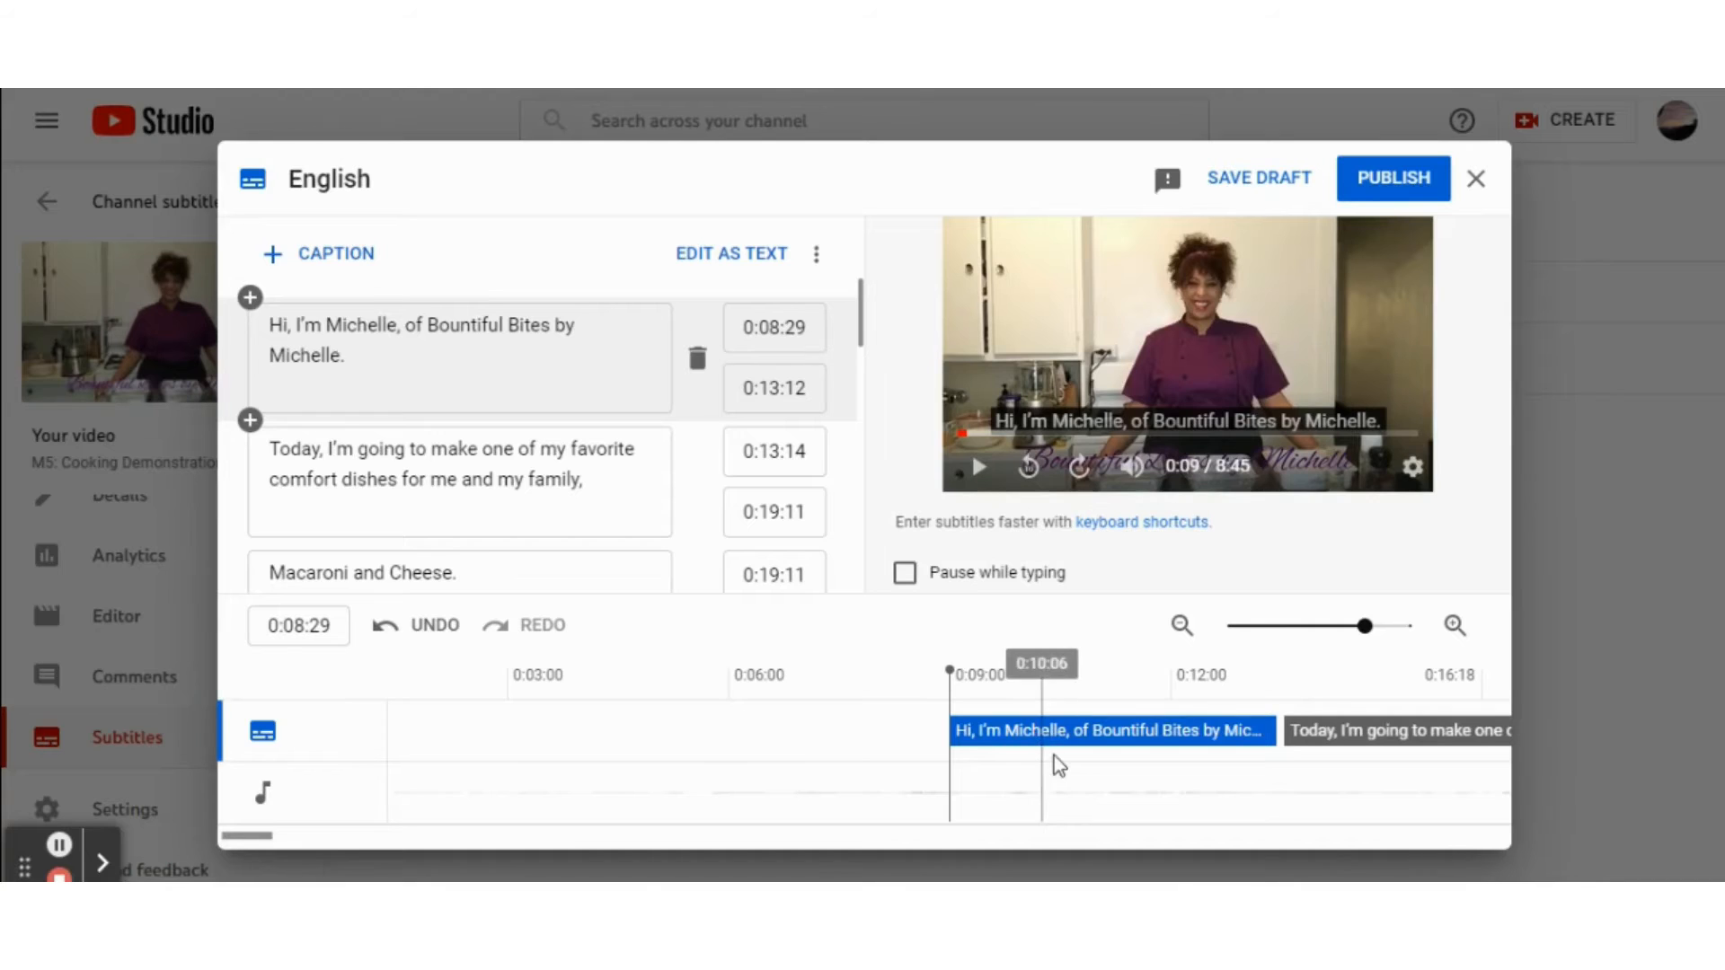
Step: Try to adjust the start of the opening greeting caption on the timeline
{"action": "mouse_move", "coordinate": [1041, 733]}
{"action": "left_mouse_down"}
{"action": "mouse_move", "coordinate": [759, 732]}
{"action": "mouse_move", "coordinate": [1082, 733]}
{"action": "mouse_move", "coordinate": [1040, 735]}
{"action": "left_mouse_up"}
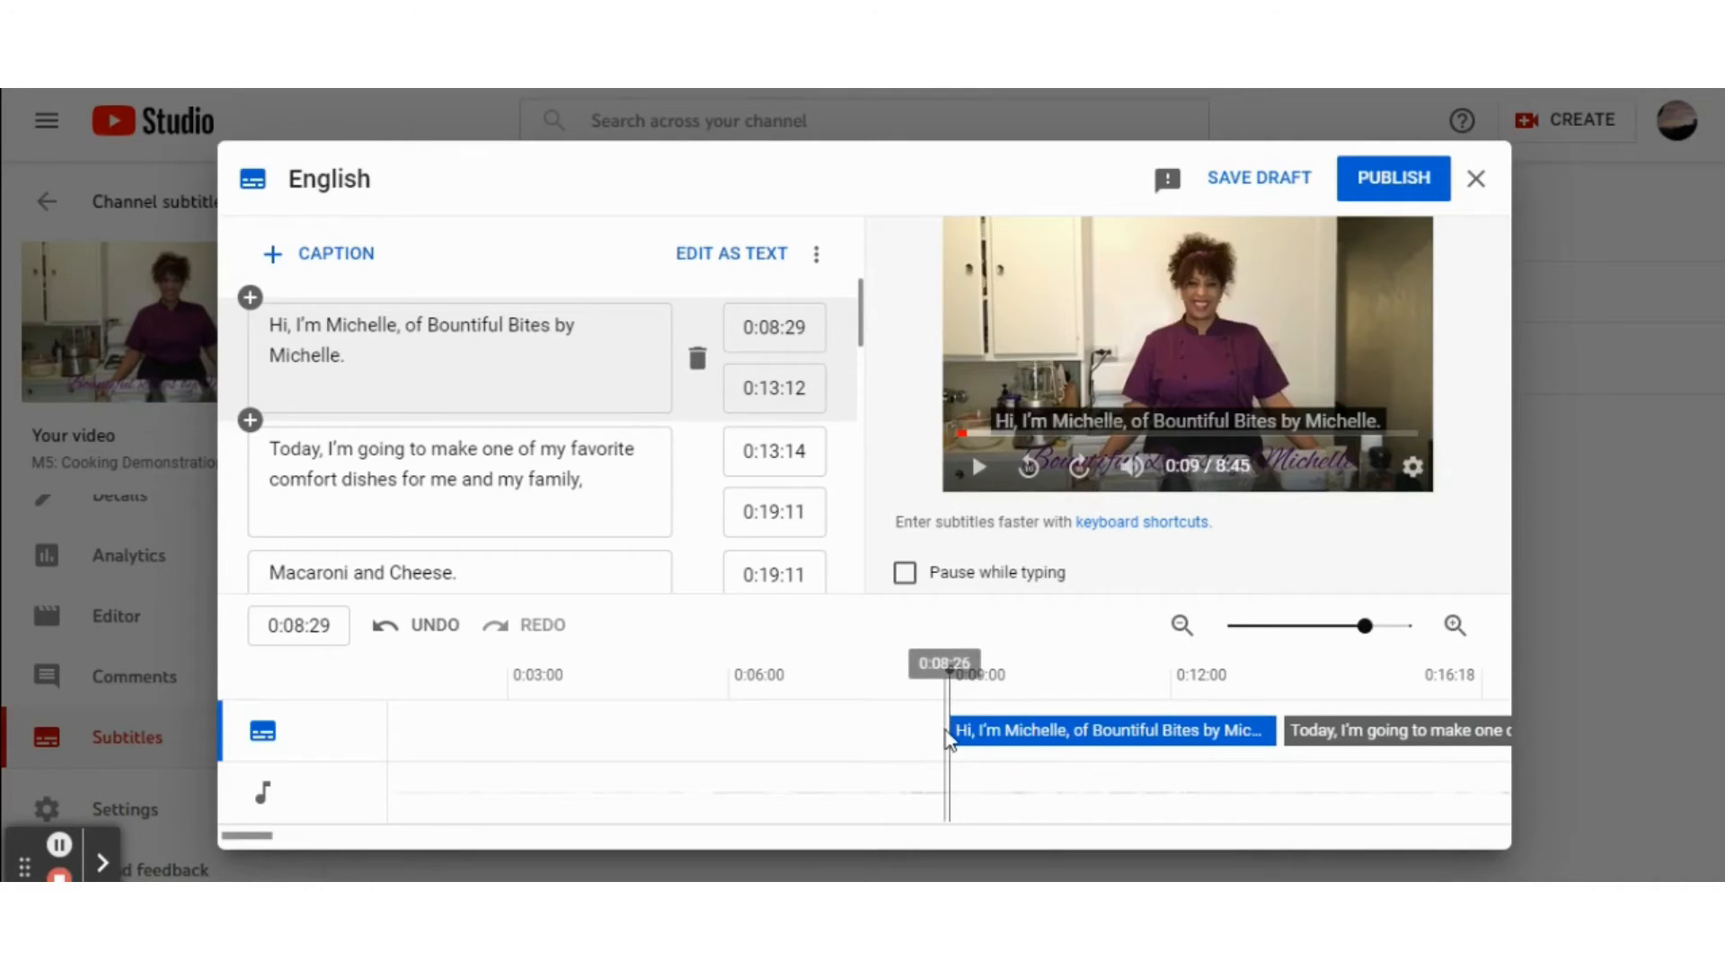
{"action": "left_click", "coordinate": [949, 729]}
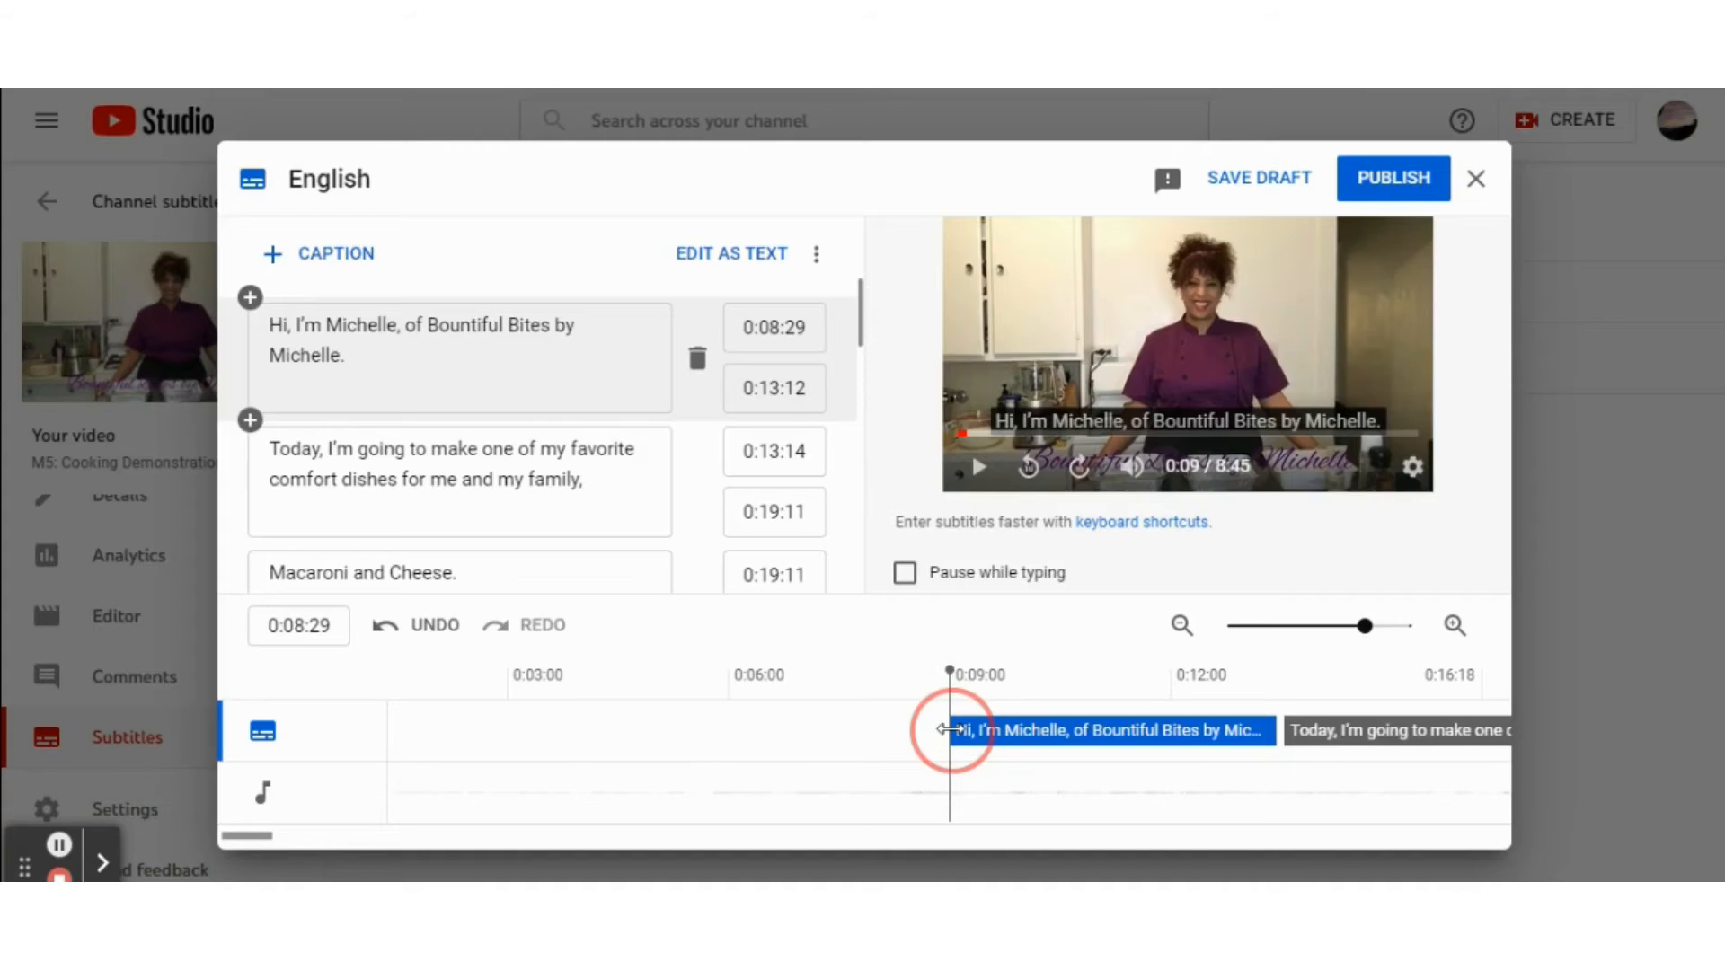
{"action": "mouse_move", "coordinate": [950, 730]}
{"action": "left_mouse_down"}
{"action": "mouse_move", "coordinate": [596, 728]}
{"action": "mouse_move", "coordinate": [944, 732]}
{"action": "left_mouse_up"}
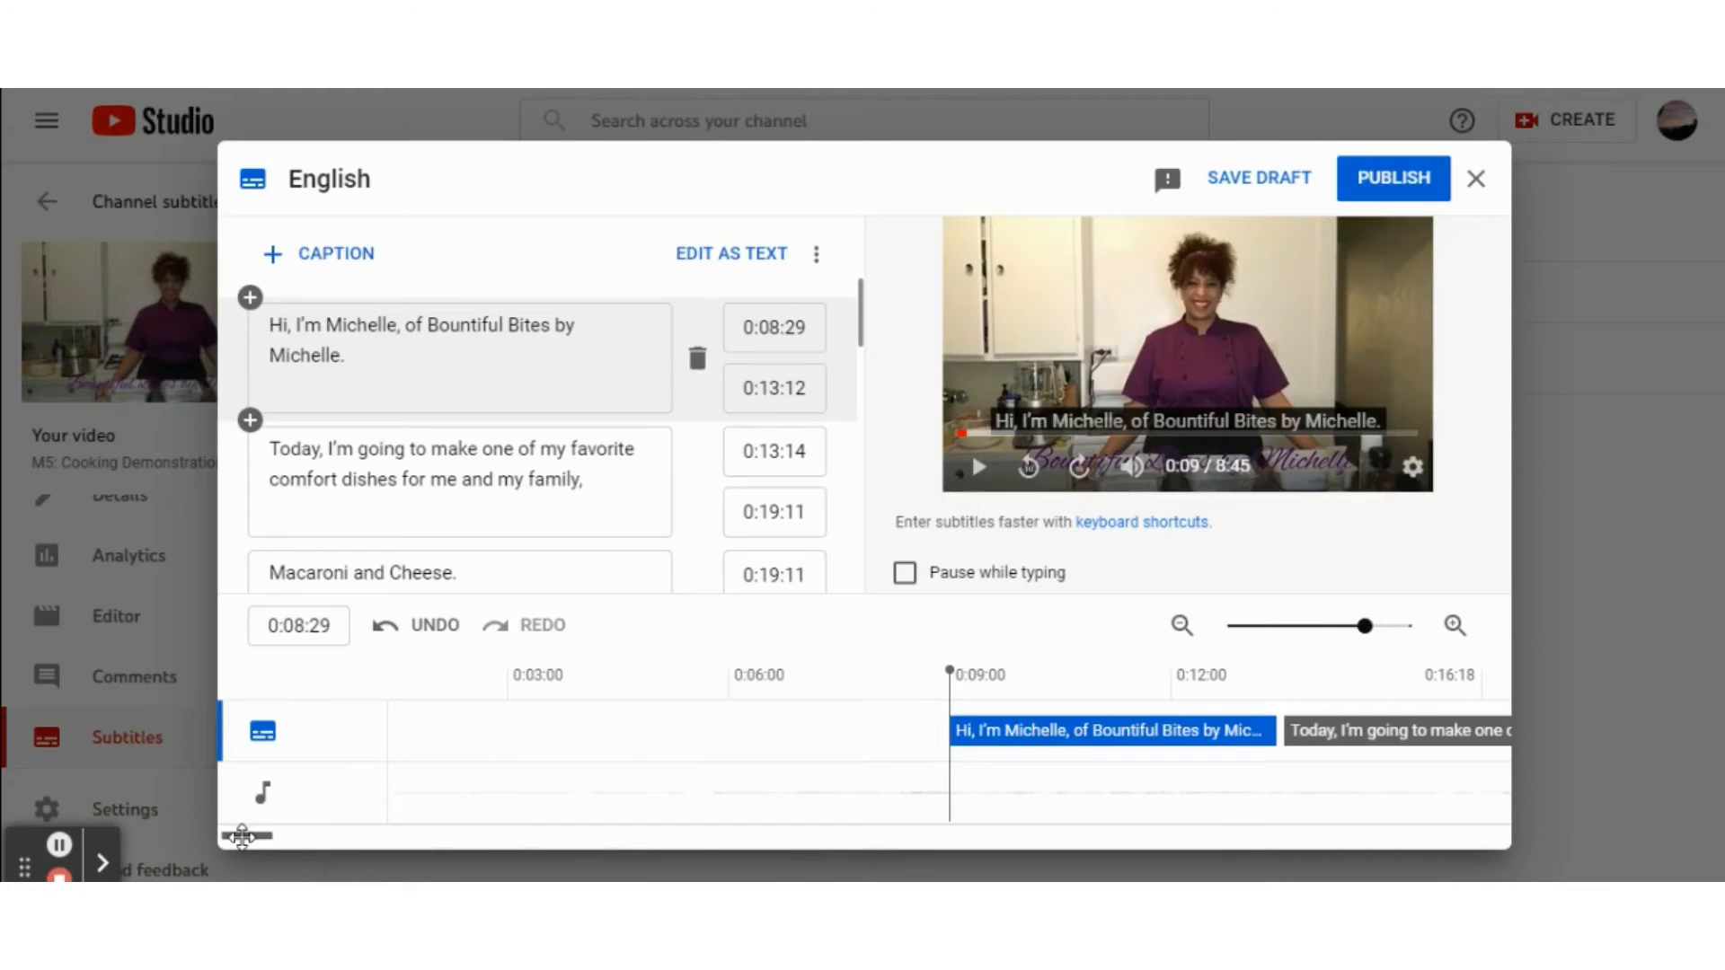
{"action": "left_click_drag", "start_coordinate": [242, 837], "coordinate": [338, 837]}
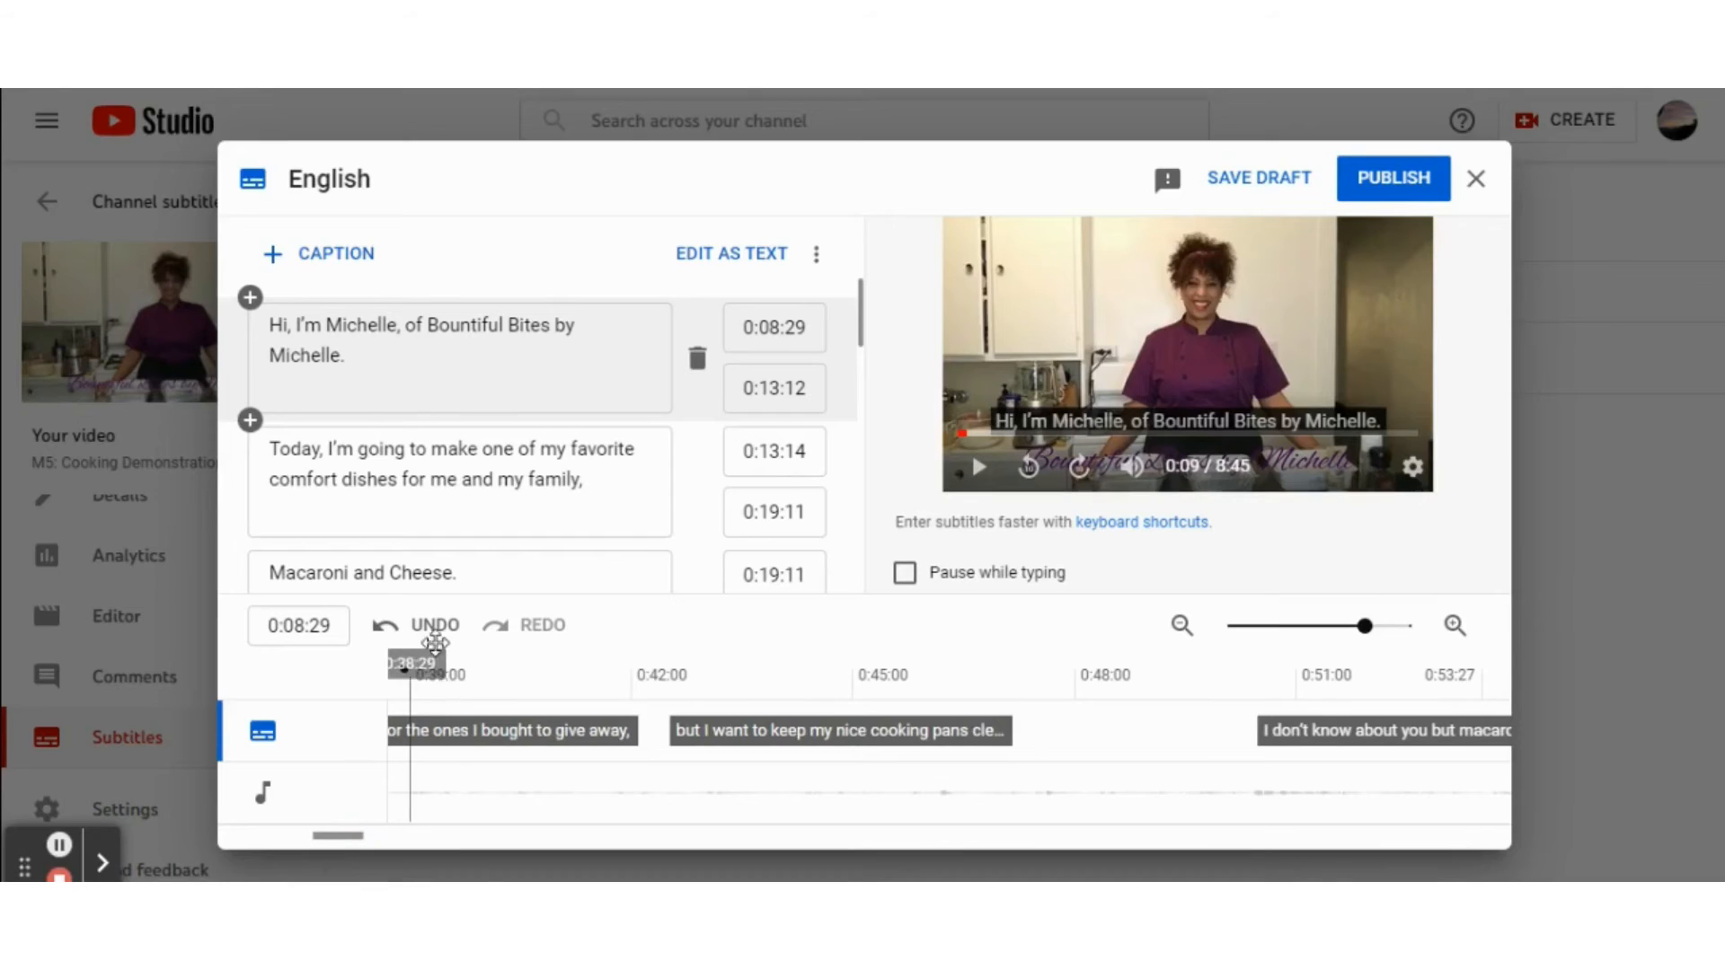
{"action": "left_click", "coordinate": [436, 634]}
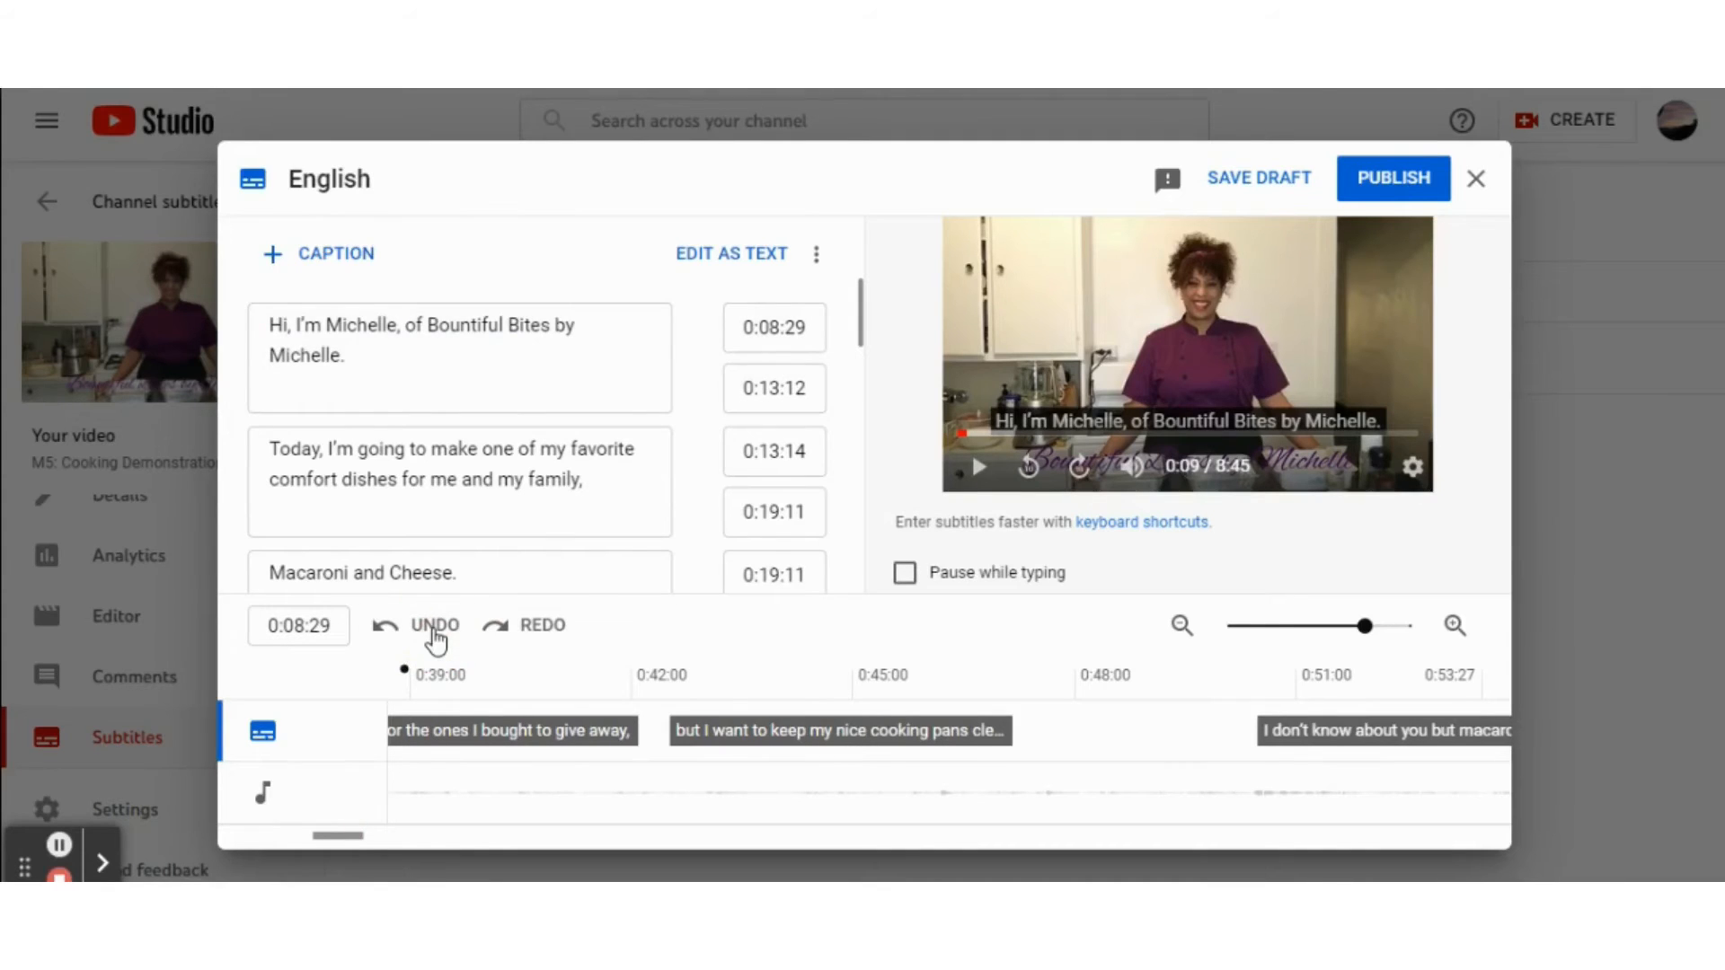
{"action": "left_click", "coordinate": [558, 635]}
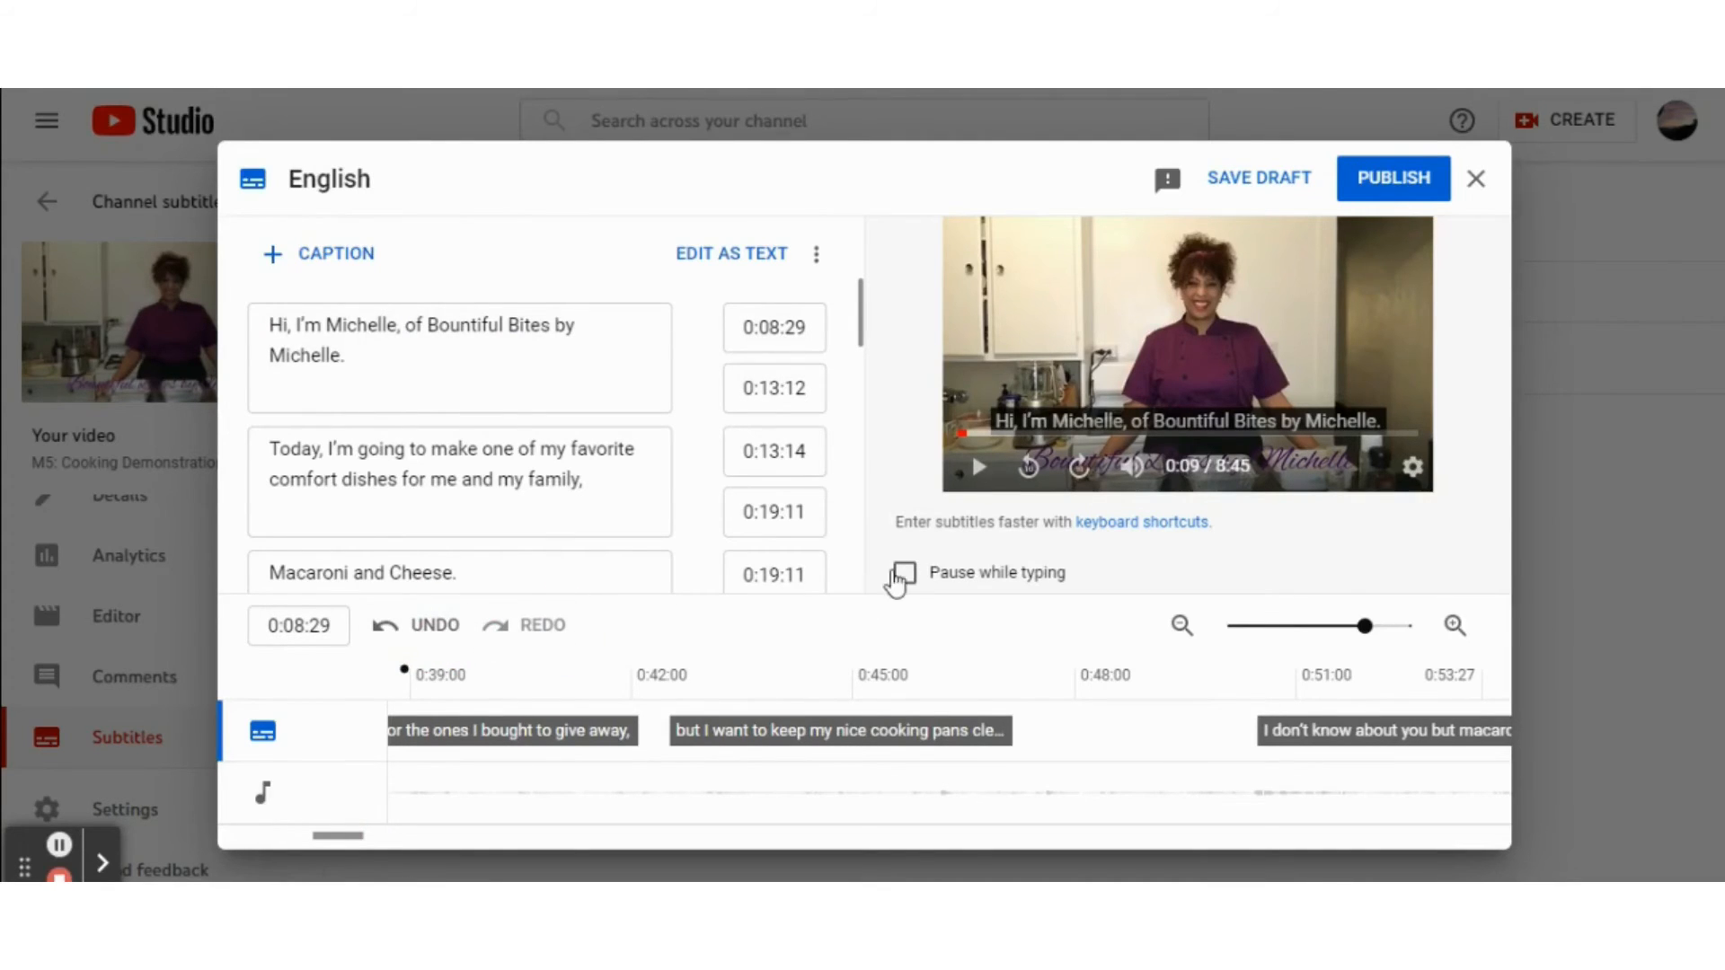
{"action": "left_click", "coordinate": [901, 576]}
{"action": "left_click", "coordinate": [905, 575]}
Step: Move the caption "and Black American culture in particular." to start at 1:01:18 and try to extend the caption before it
{"action": "left_click_drag", "start_coordinate": [350, 836], "coordinate": [386, 835]}
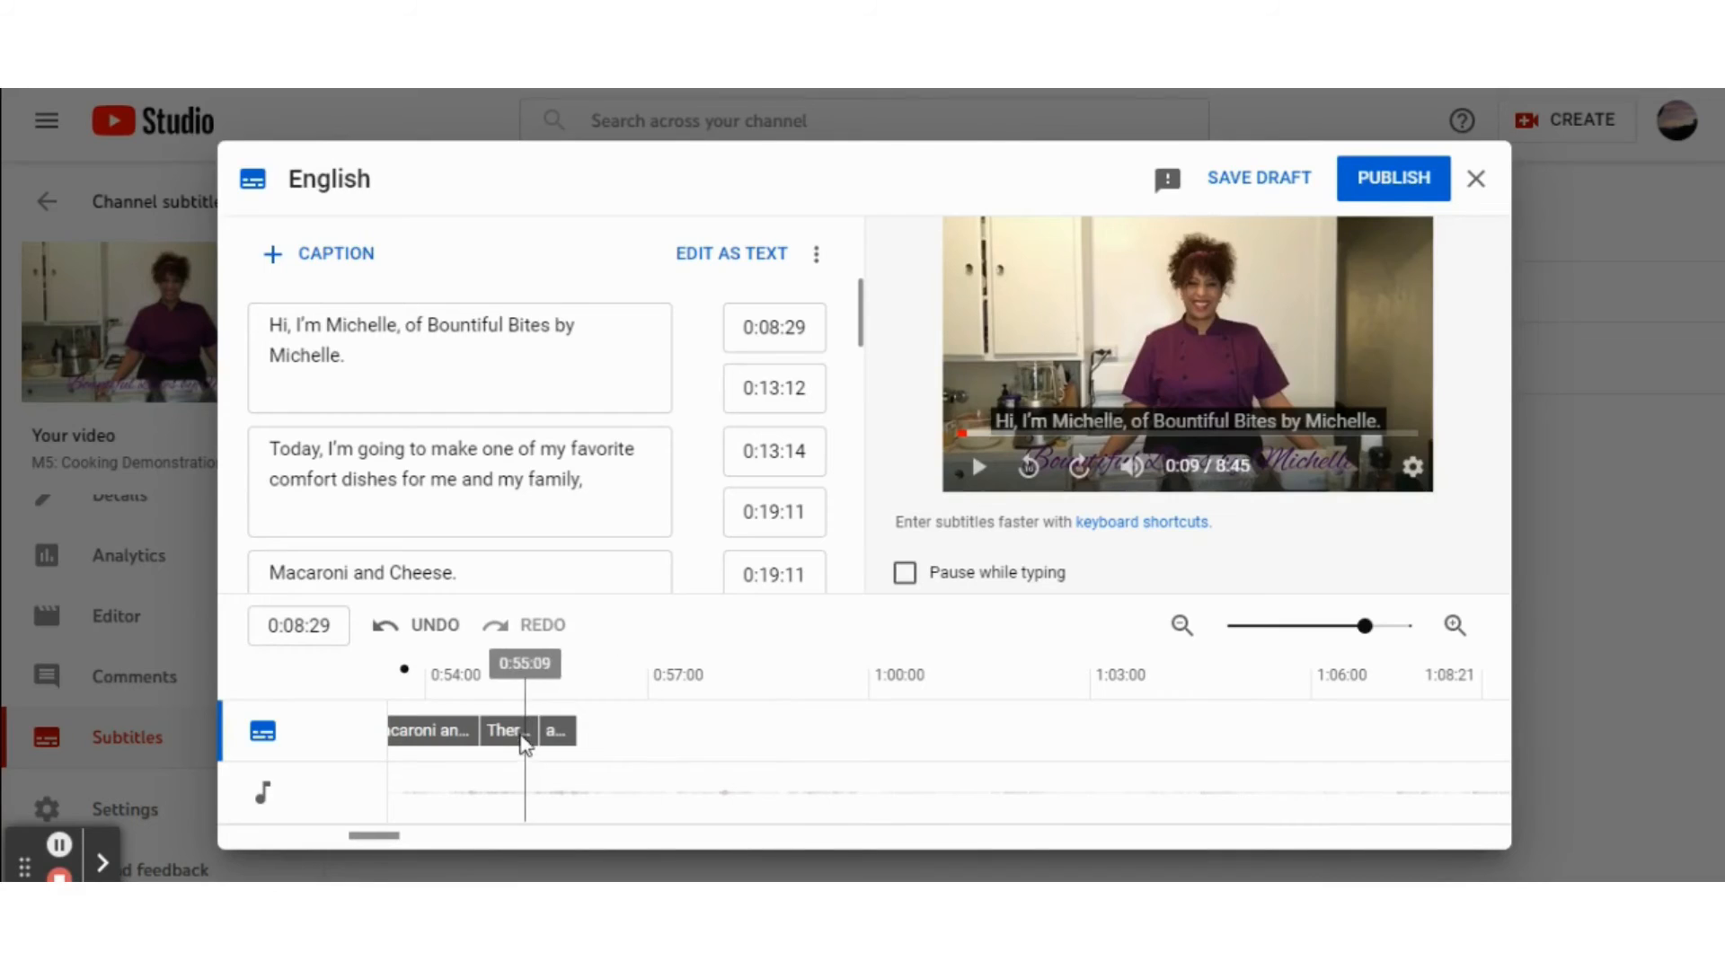
{"action": "left_click_drag", "start_coordinate": [558, 730], "coordinate": [1008, 719]}
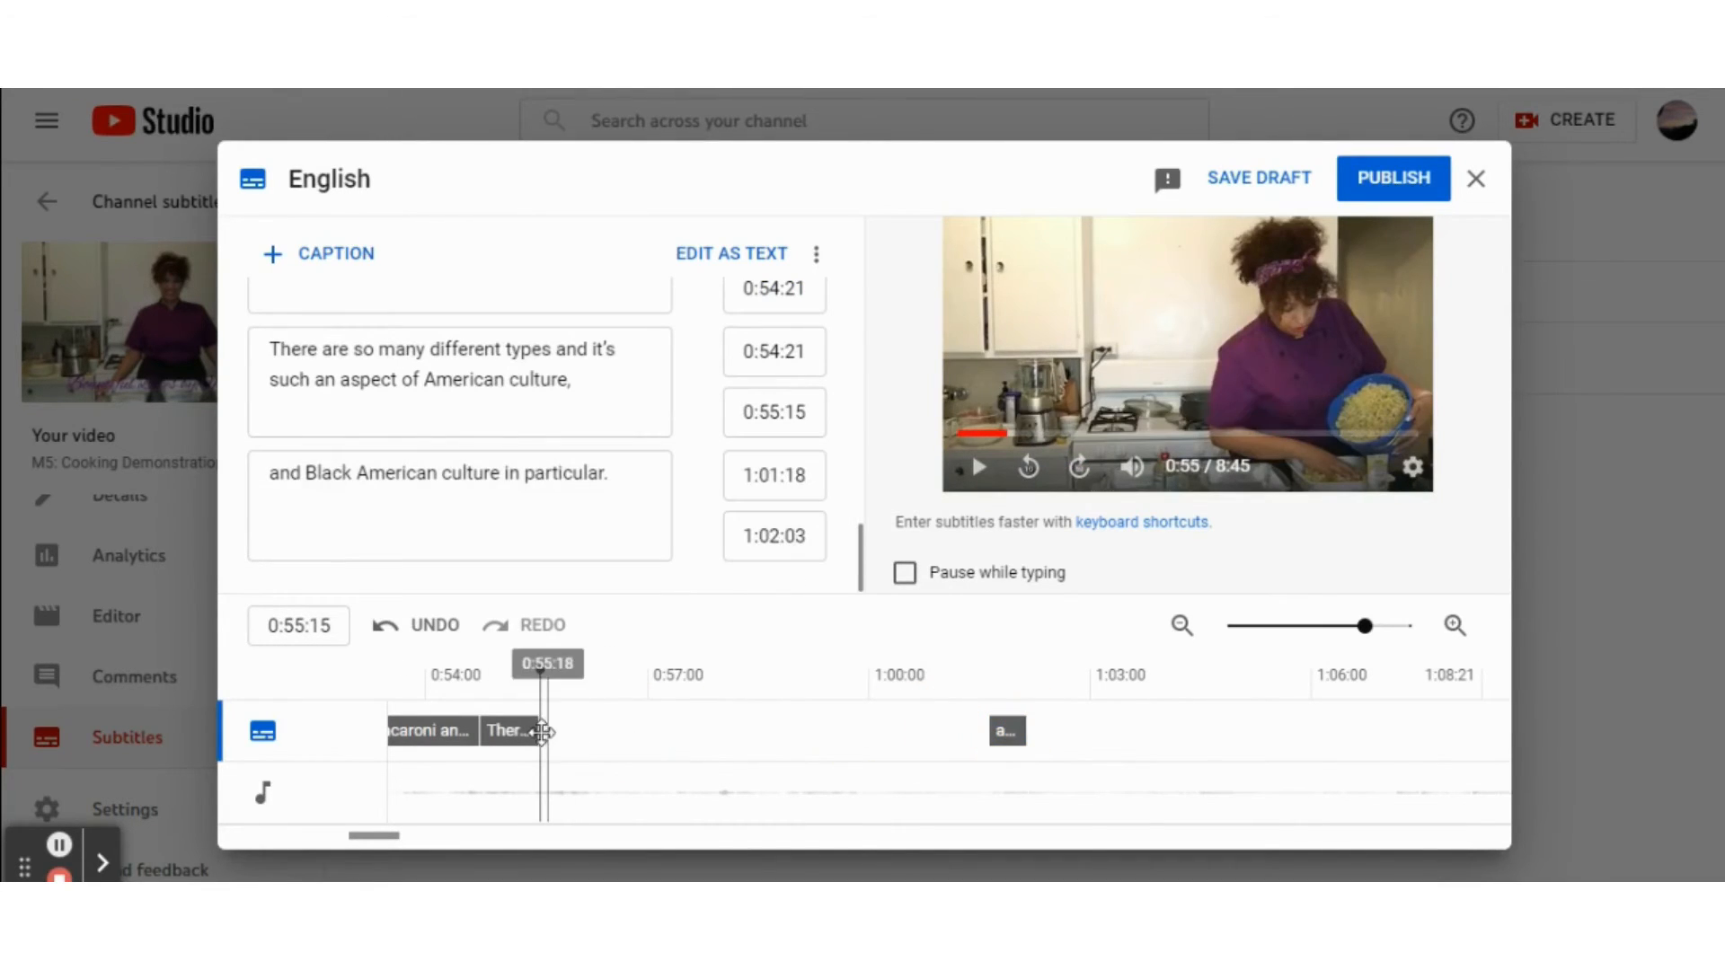
{"action": "left_click", "coordinate": [550, 731]}
{"action": "left_click_drag", "start_coordinate": [555, 735], "coordinate": [552, 733]}
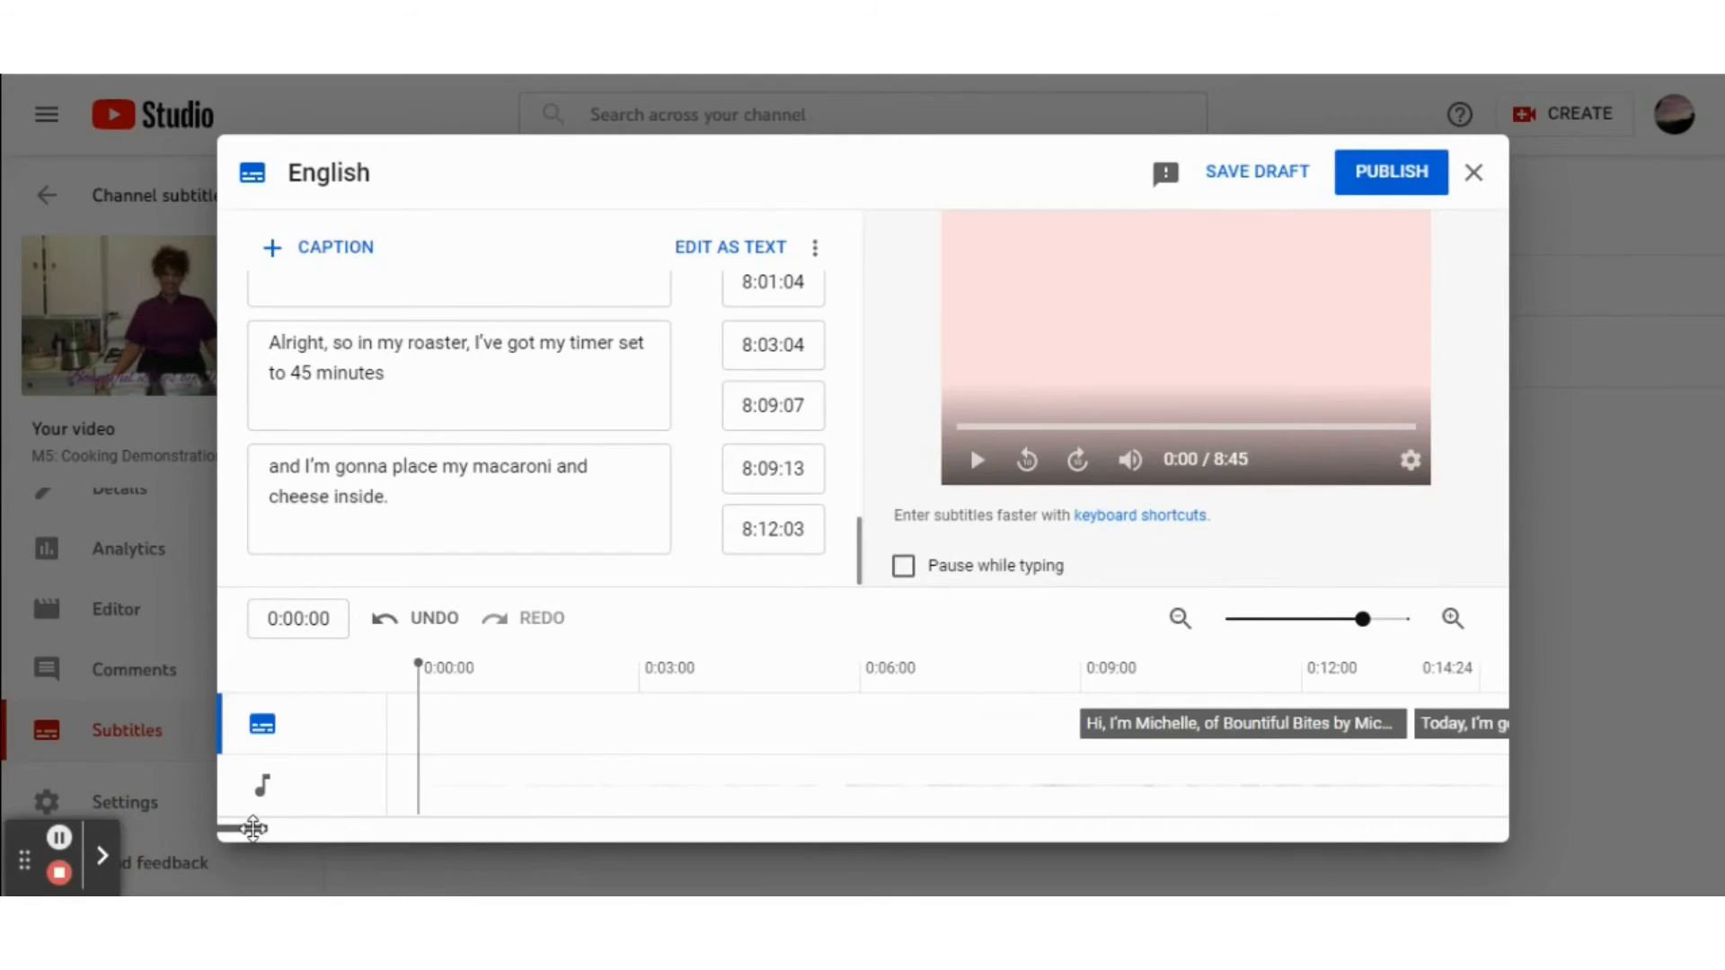
Step: Preview the timed captions by playing the video from the start to about 0:22, and publish the English subtitles
{"action": "mouse_move", "coordinate": [254, 827]}
{"action": "left_mouse_down"}
{"action": "mouse_move", "coordinate": [300, 828]}
{"action": "mouse_move", "coordinate": [258, 827]}
{"action": "left_mouse_up"}
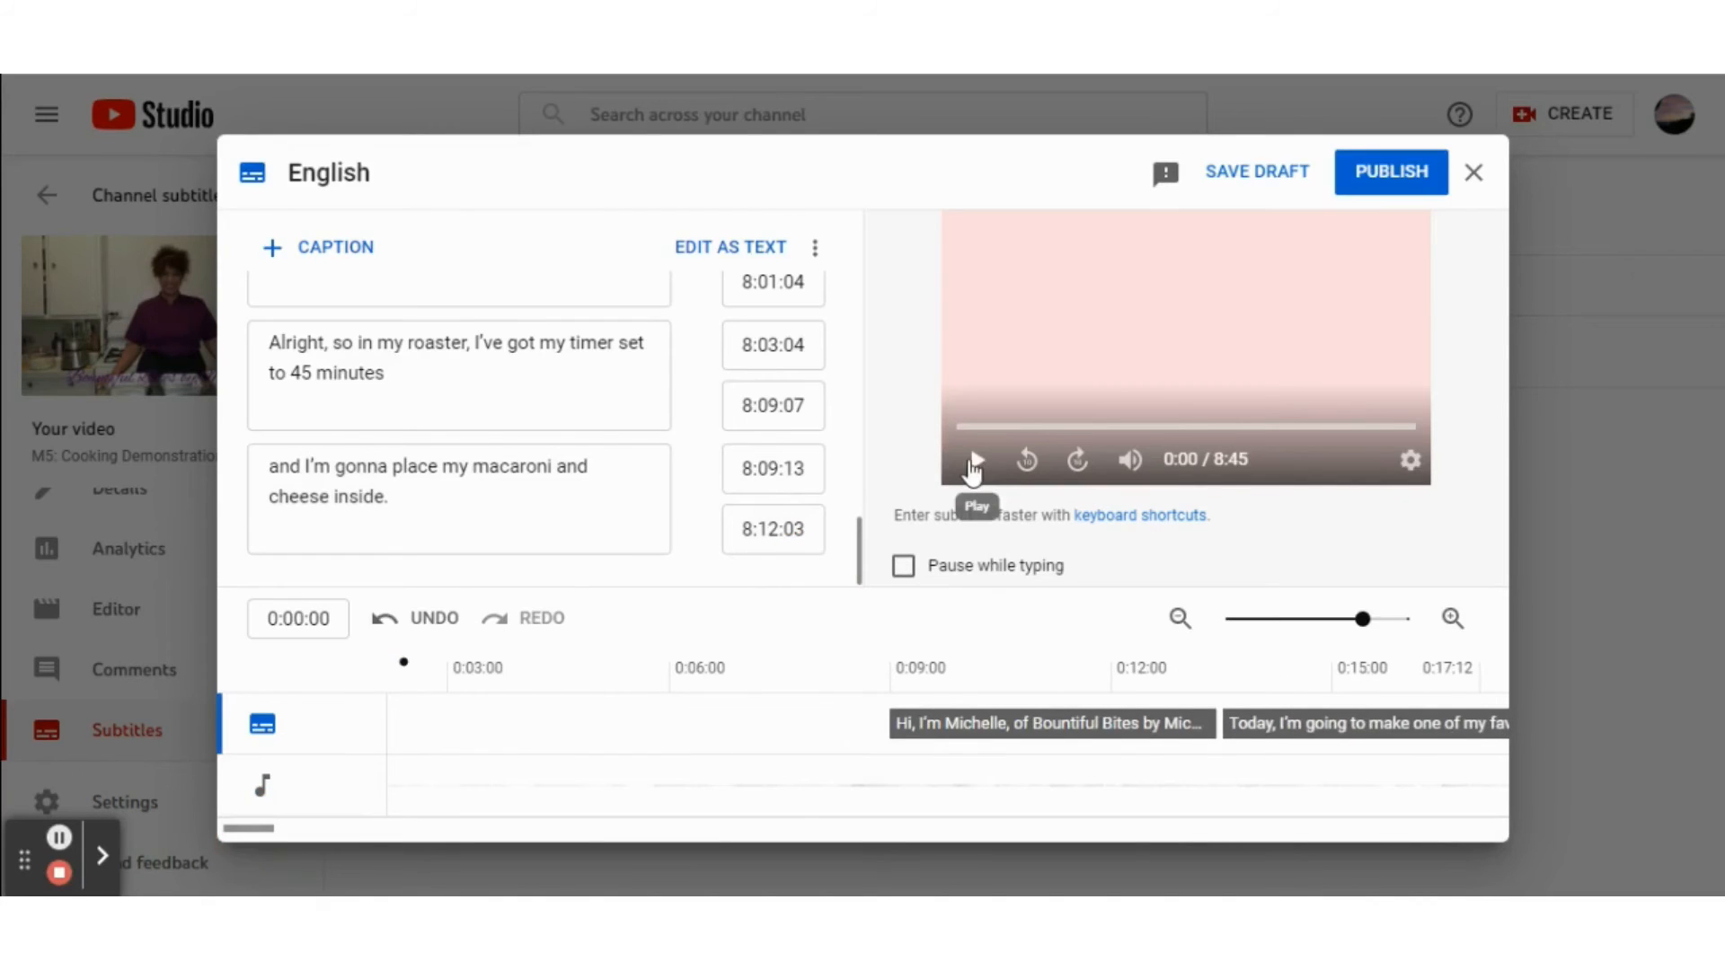
{"action": "left_click", "coordinate": [976, 464]}
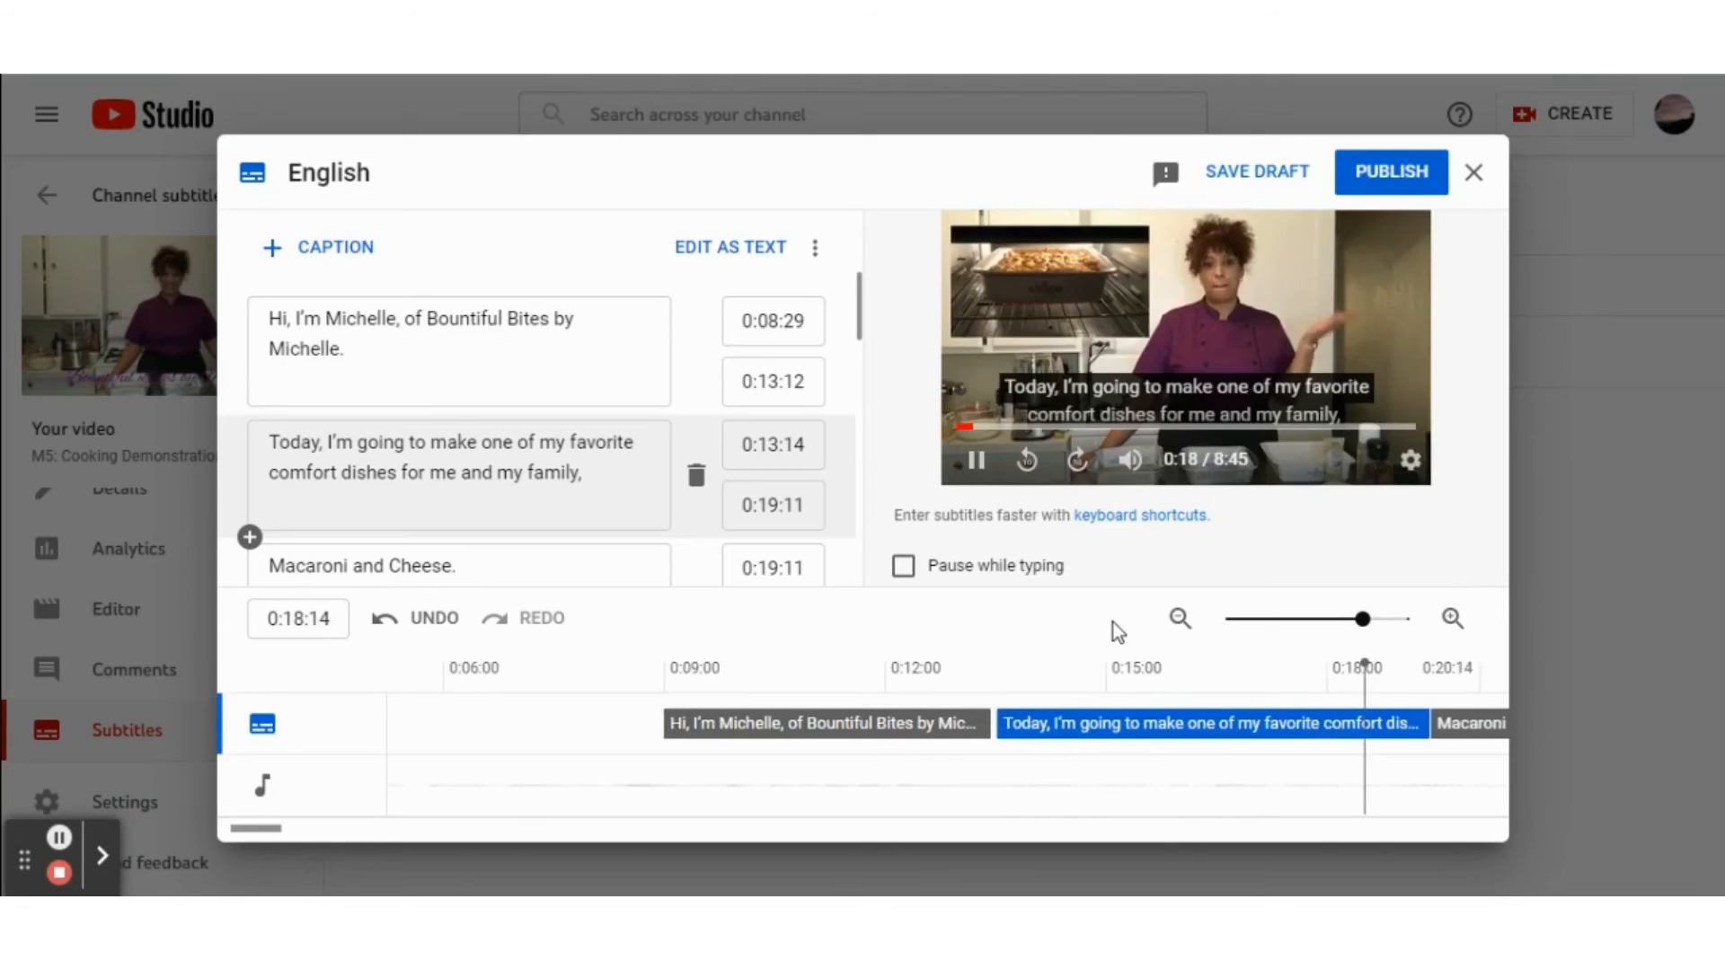
{"action": "left_click", "coordinate": [976, 461]}
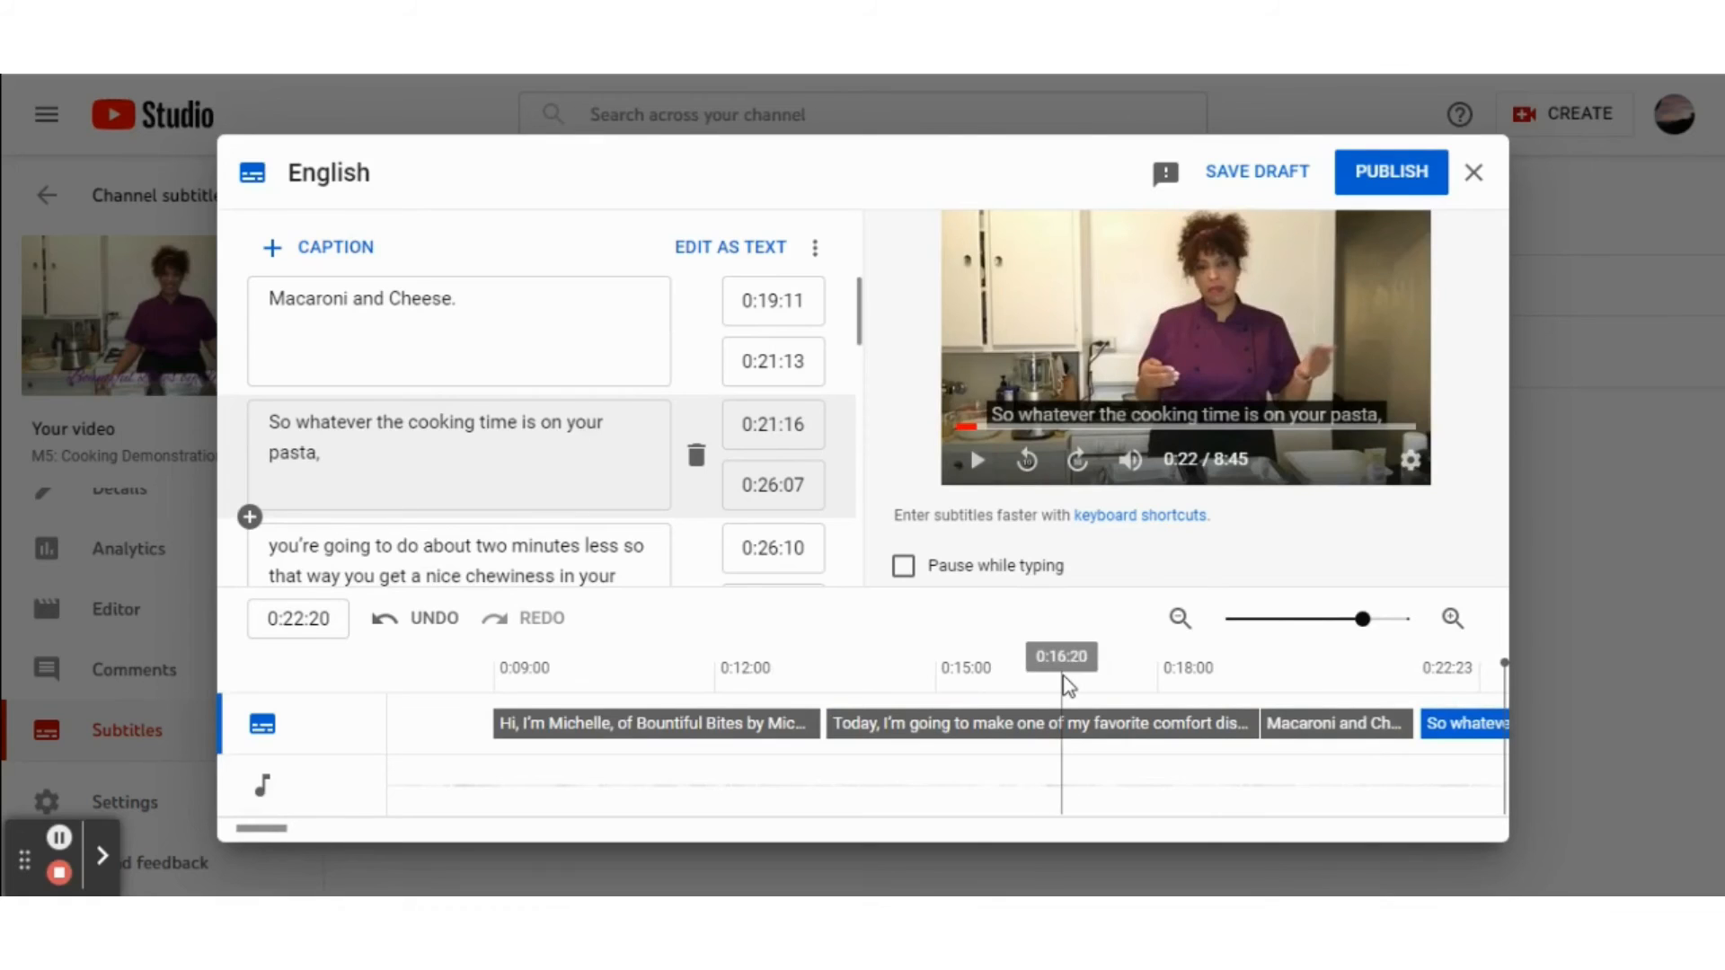
{"action": "left_click", "coordinate": [1394, 173]}
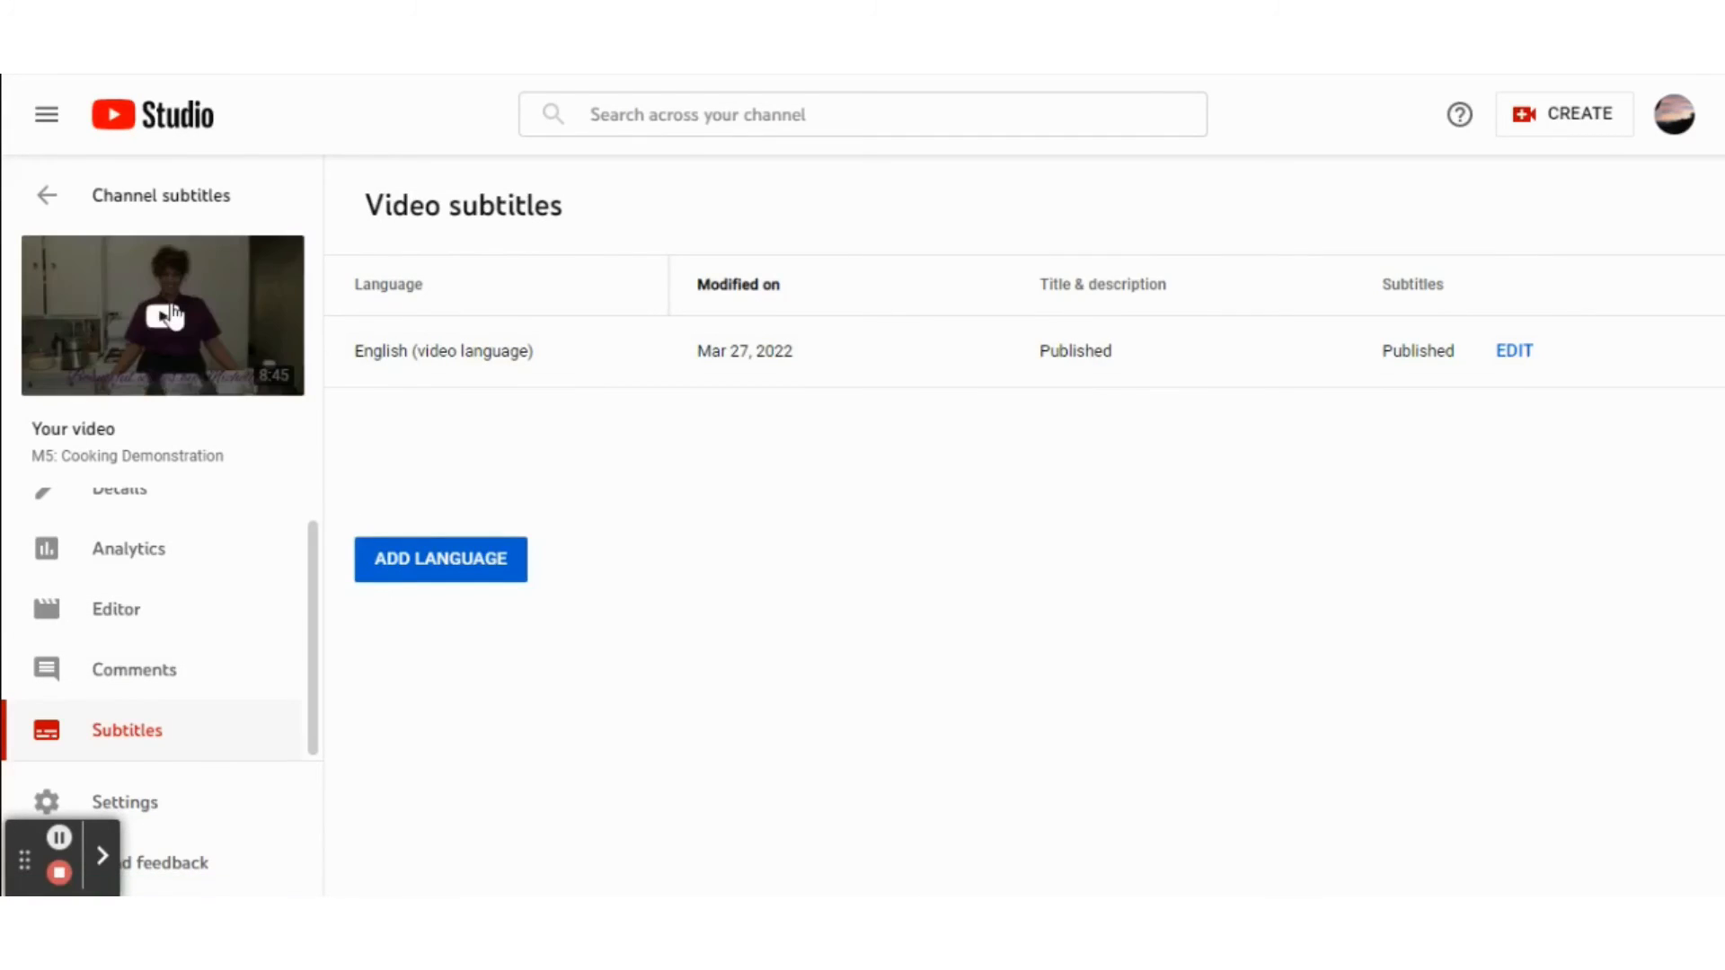
Step: Play the published video on its YouTube watch page to check the captions in the opening, pausing at about 0:34
{"action": "left_click", "coordinate": [170, 319]}
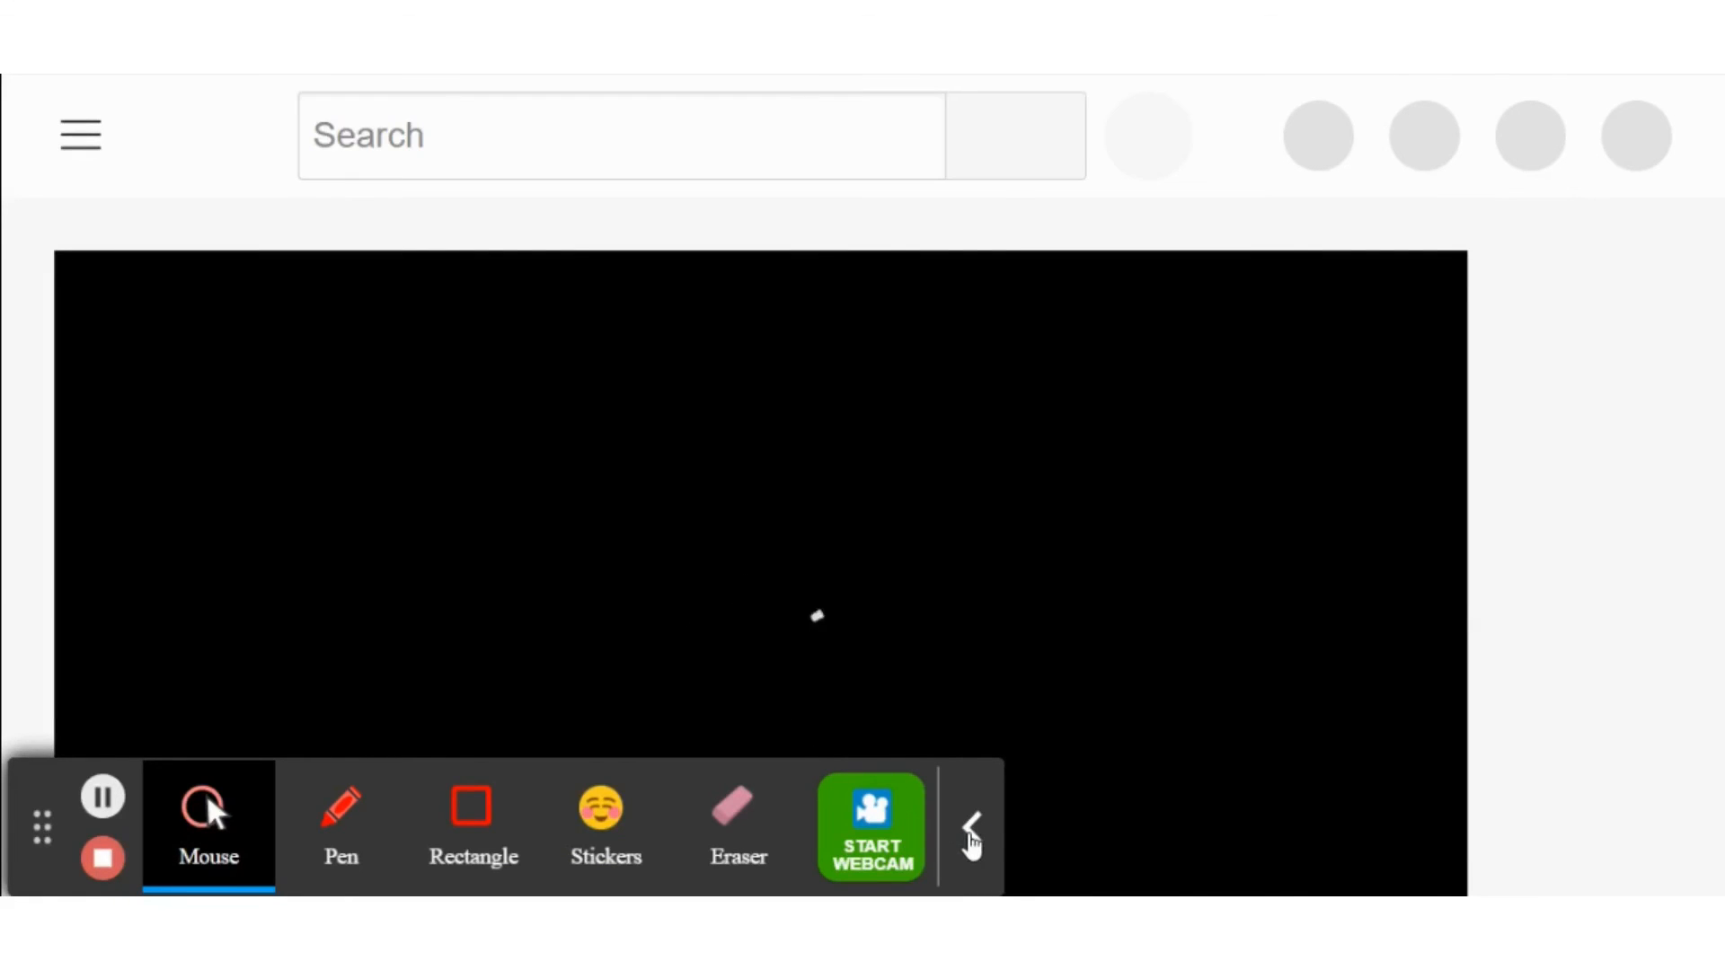
{"action": "left_click", "coordinate": [971, 828]}
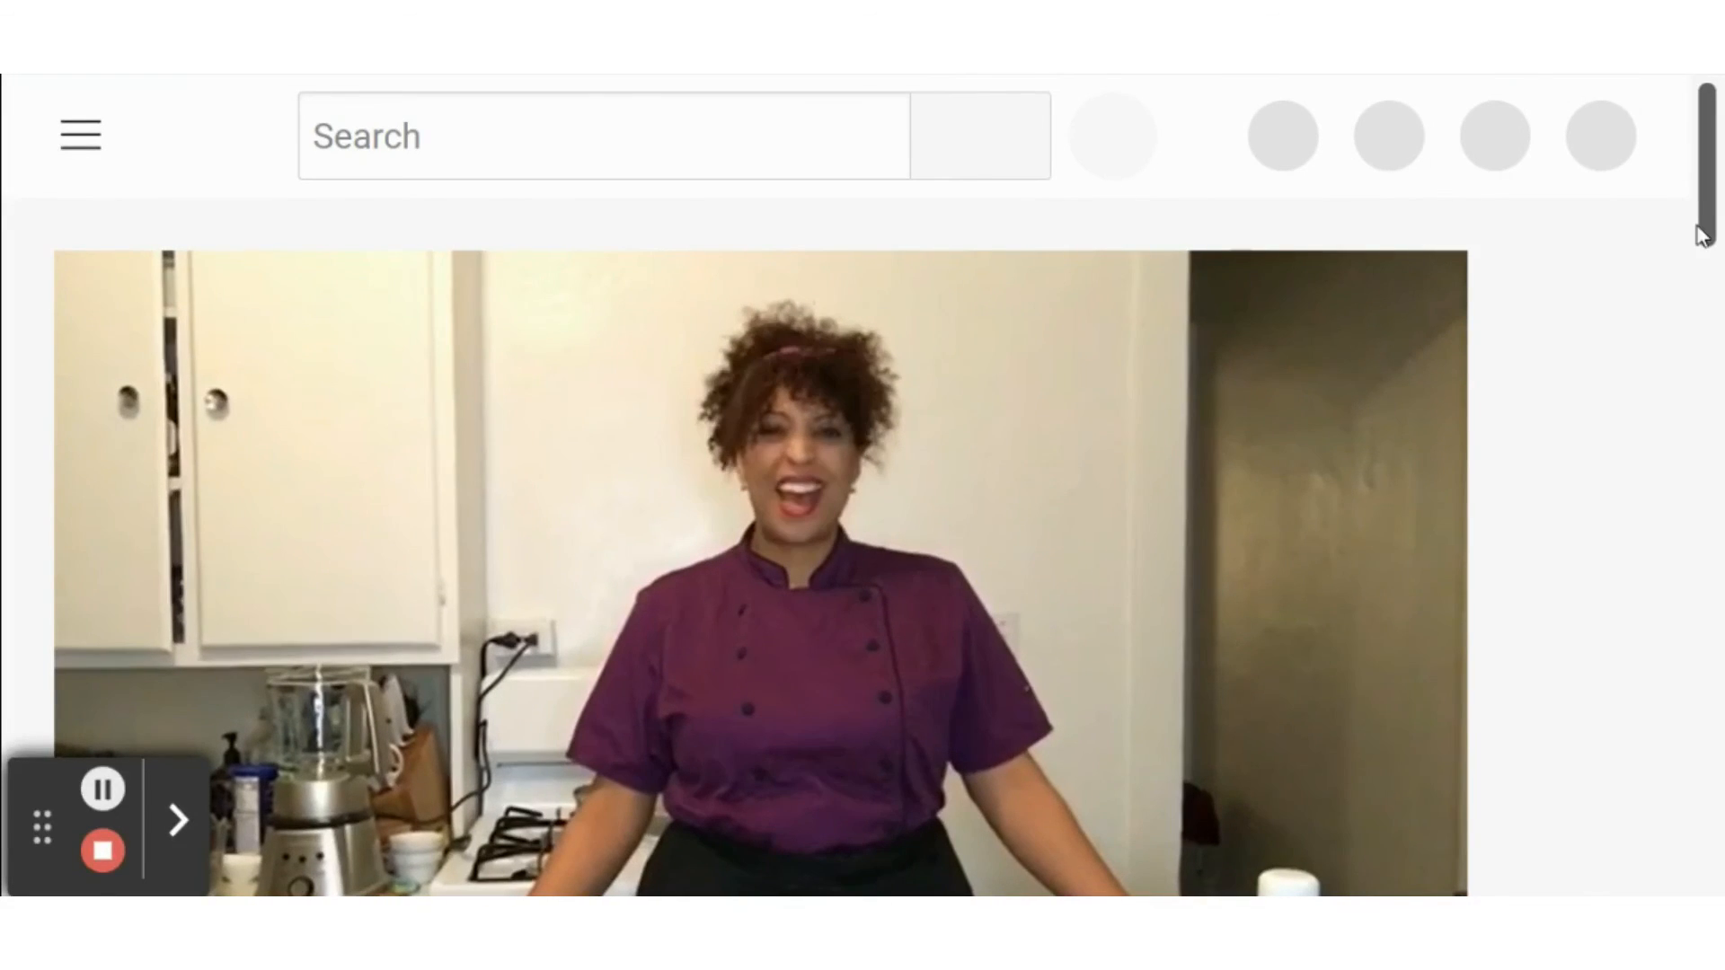
{"action": "left_click_drag", "start_coordinate": [1699, 231], "coordinate": [1716, 298]}
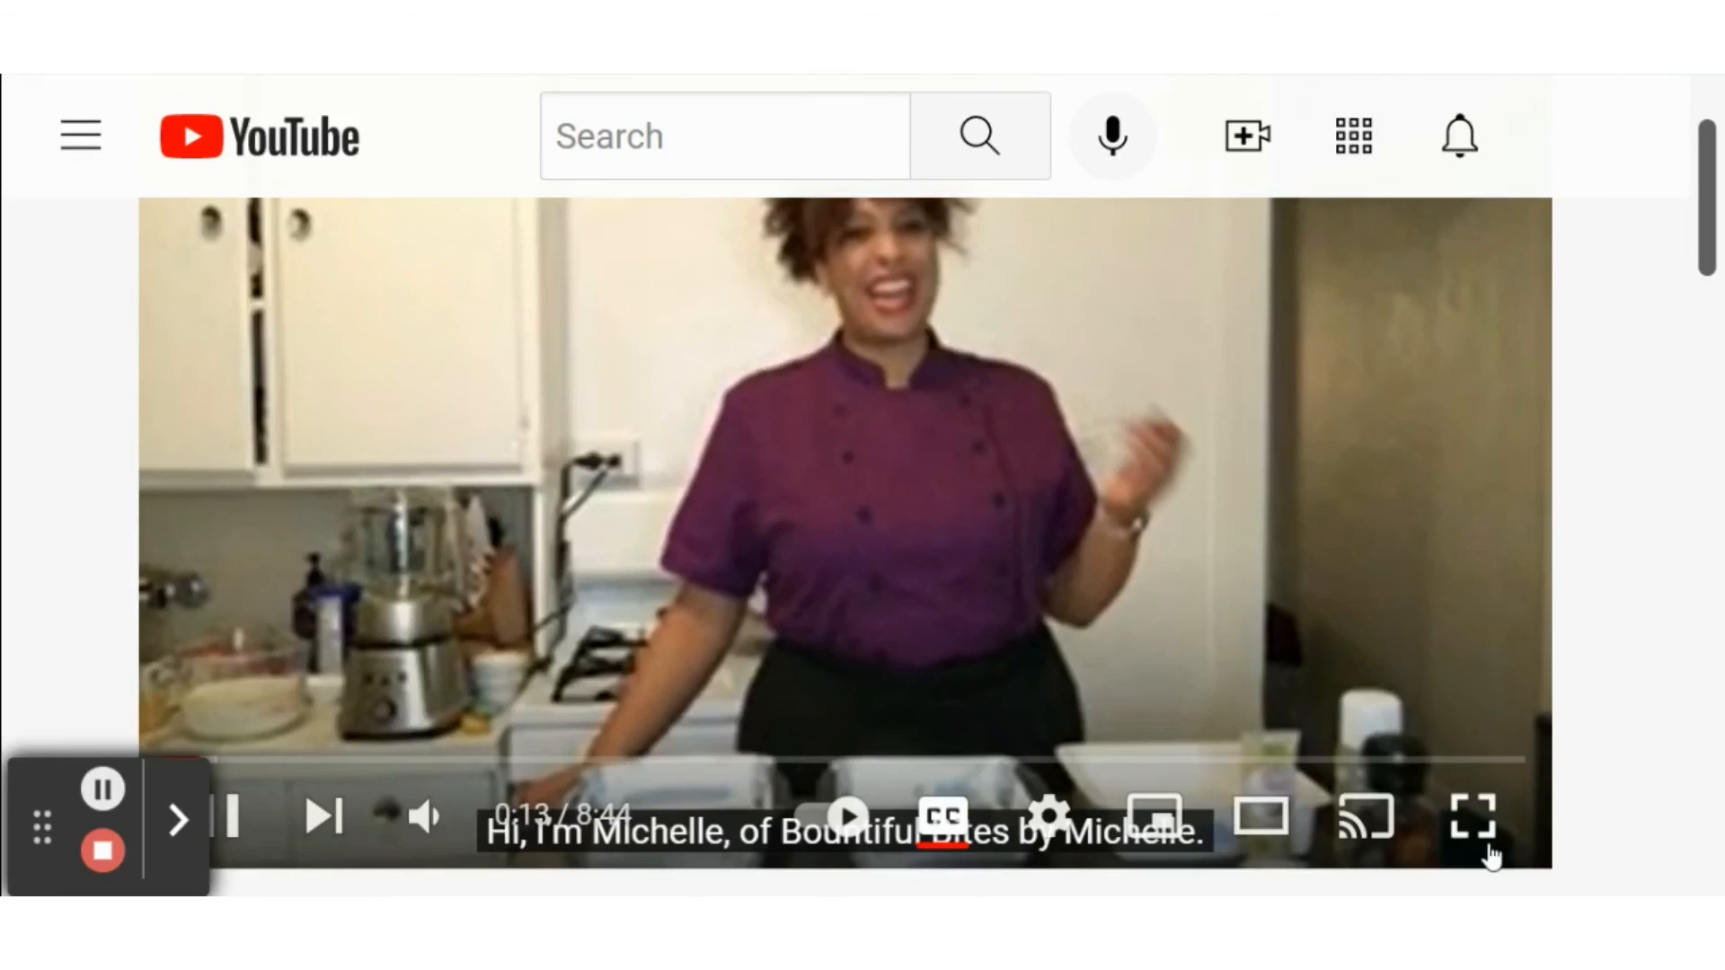
{"action": "left_click", "coordinate": [1490, 840]}
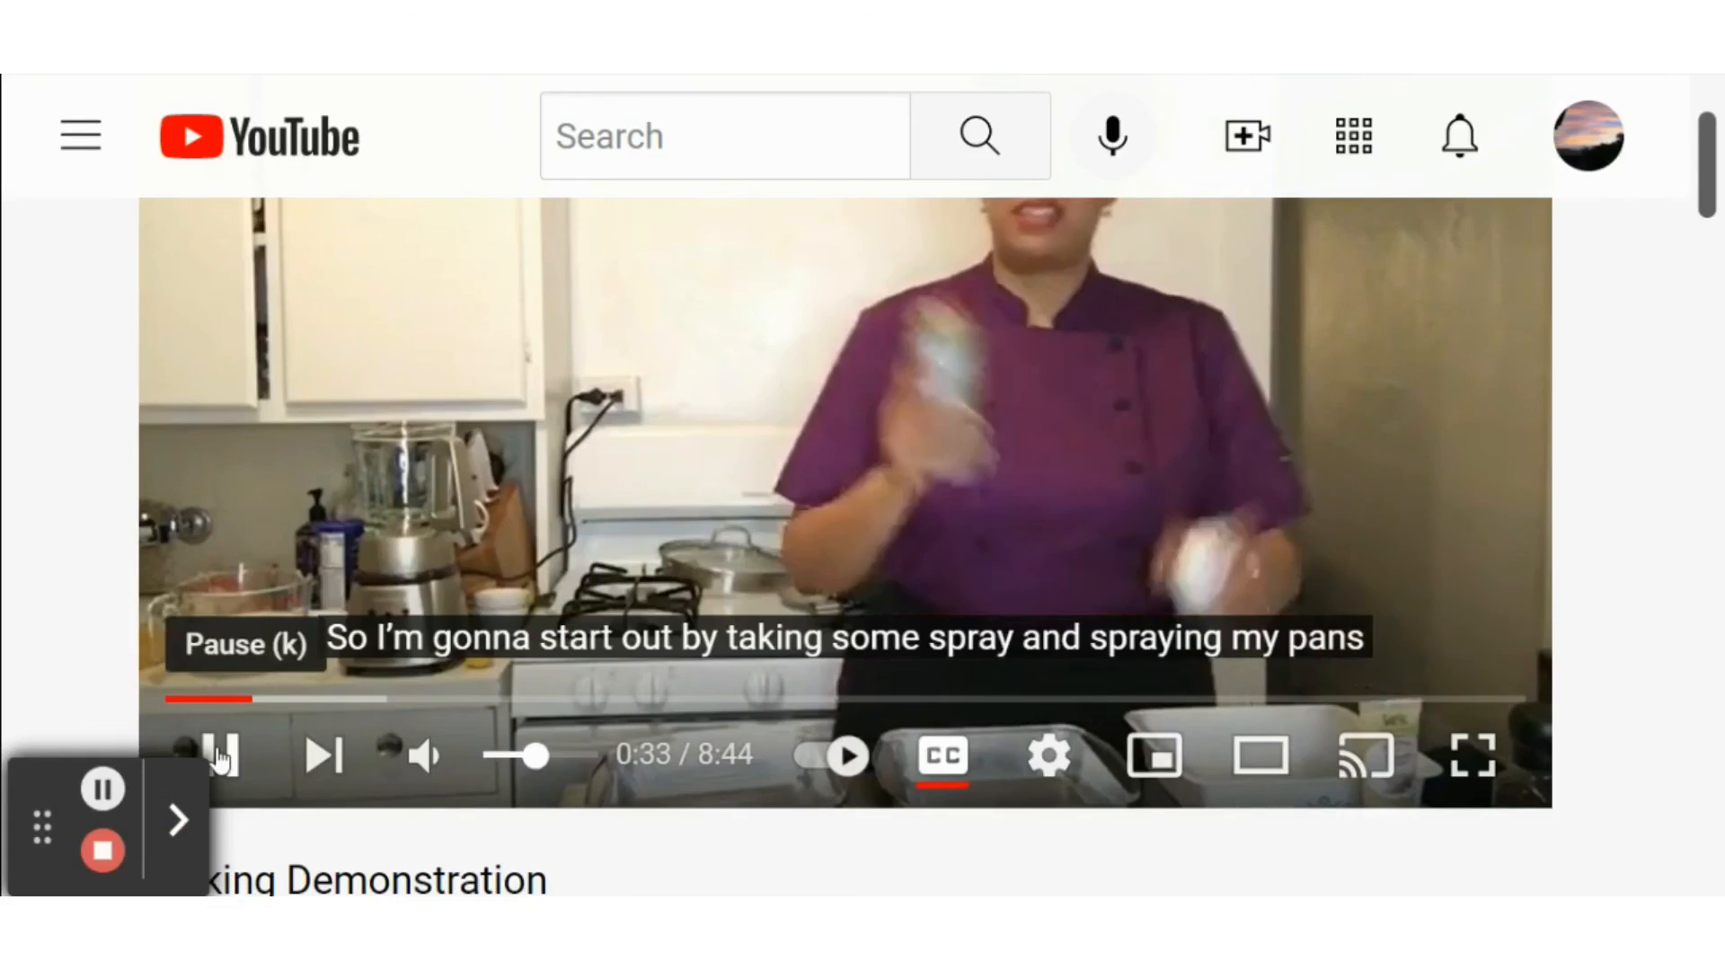
{"action": "left_click", "coordinate": [221, 753]}
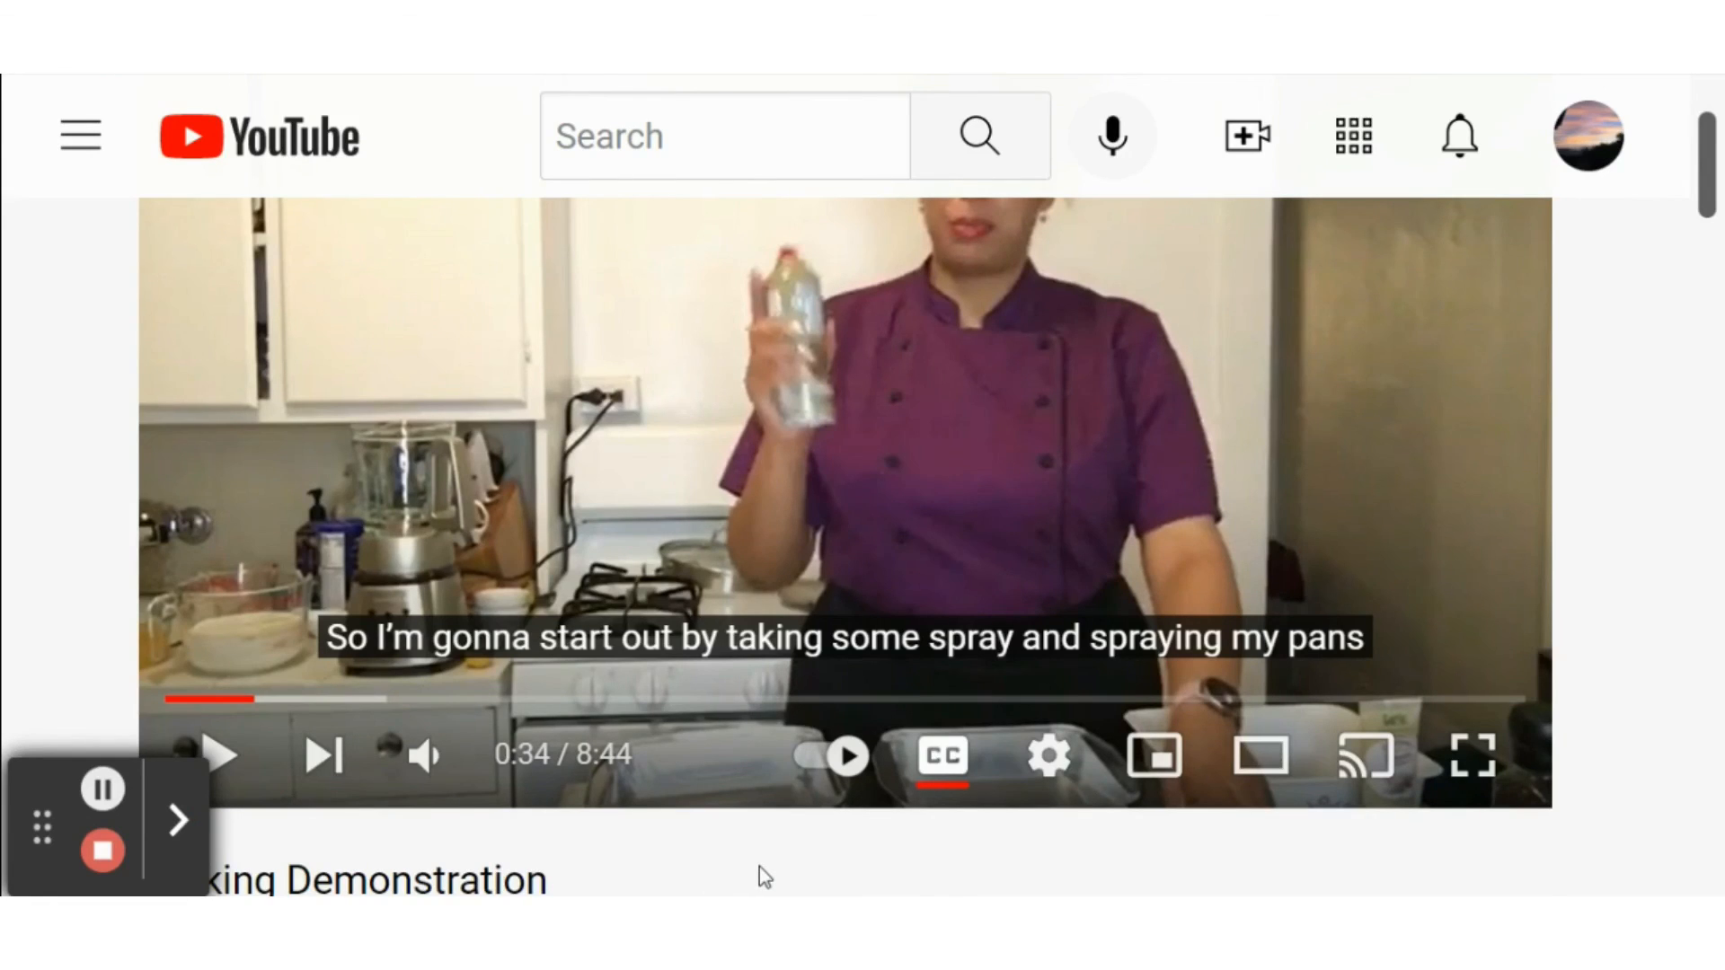
{"action": "scroll", "coordinate": [758, 867], "scroll_direction": "up", "scroll_amount": 3}
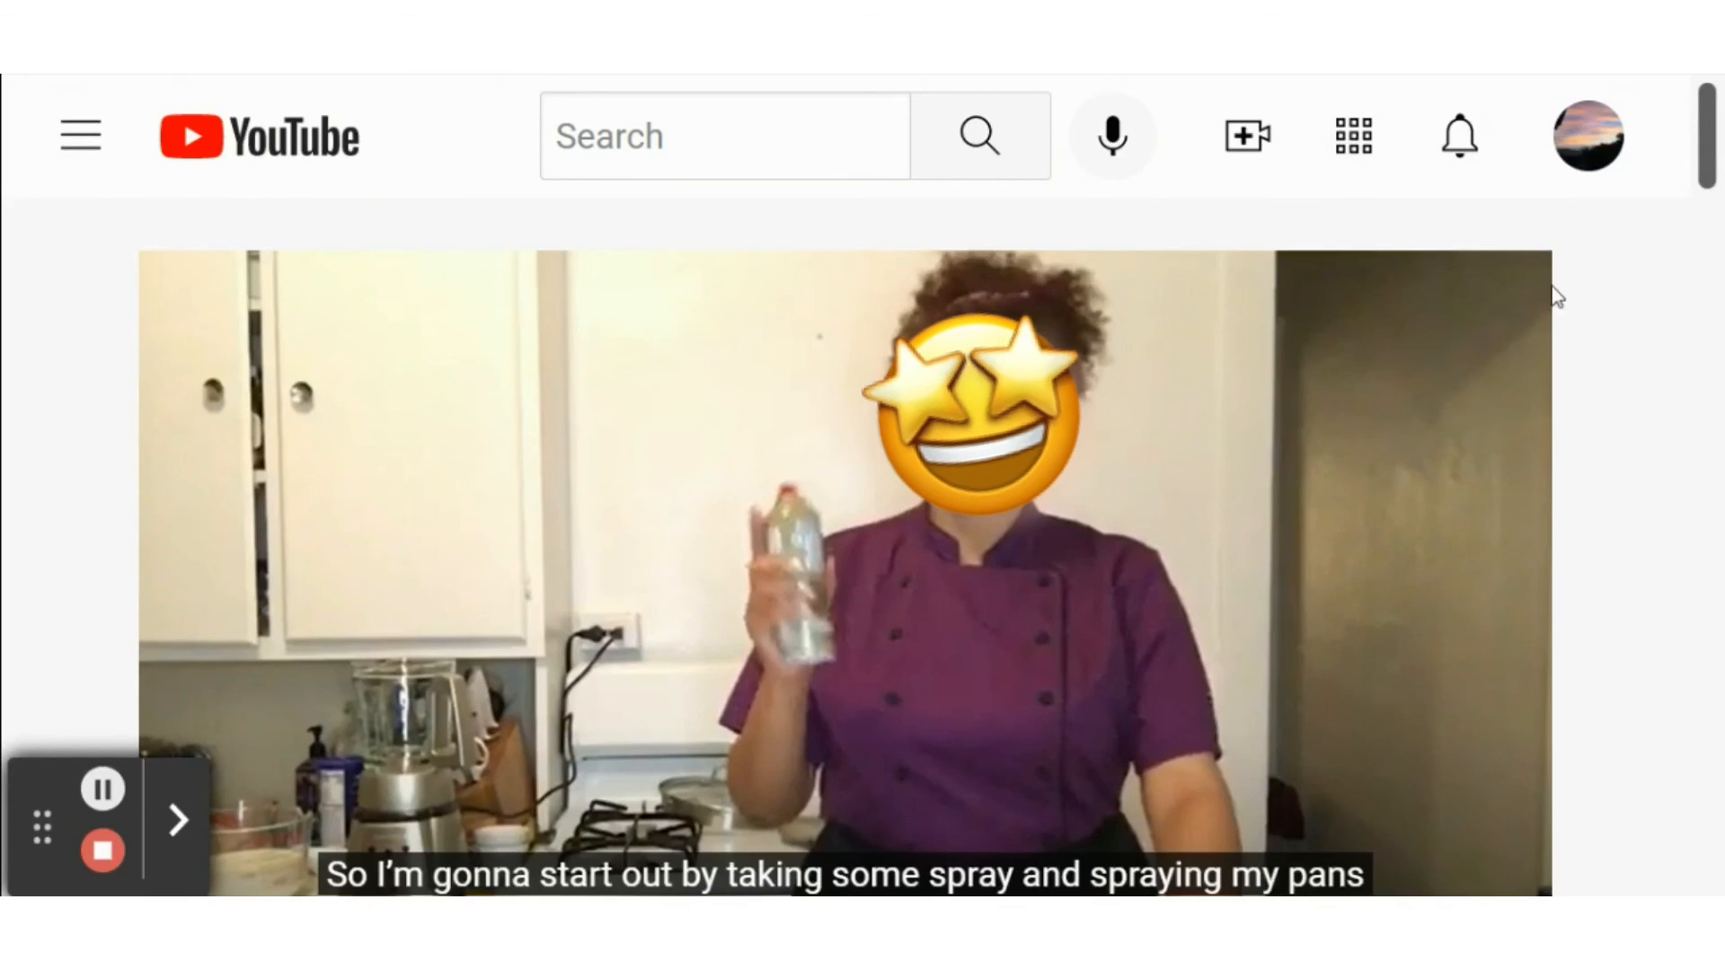